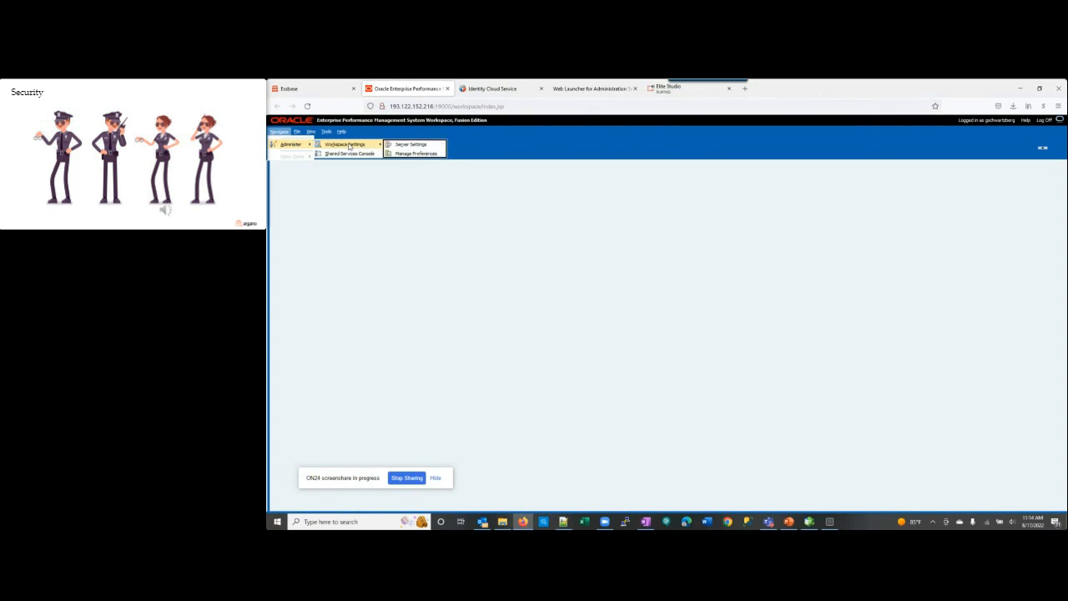
Step: Open the Shared Services Console and list all users in the Native Directory
{"action": "left_click", "coordinate": [350, 153]}
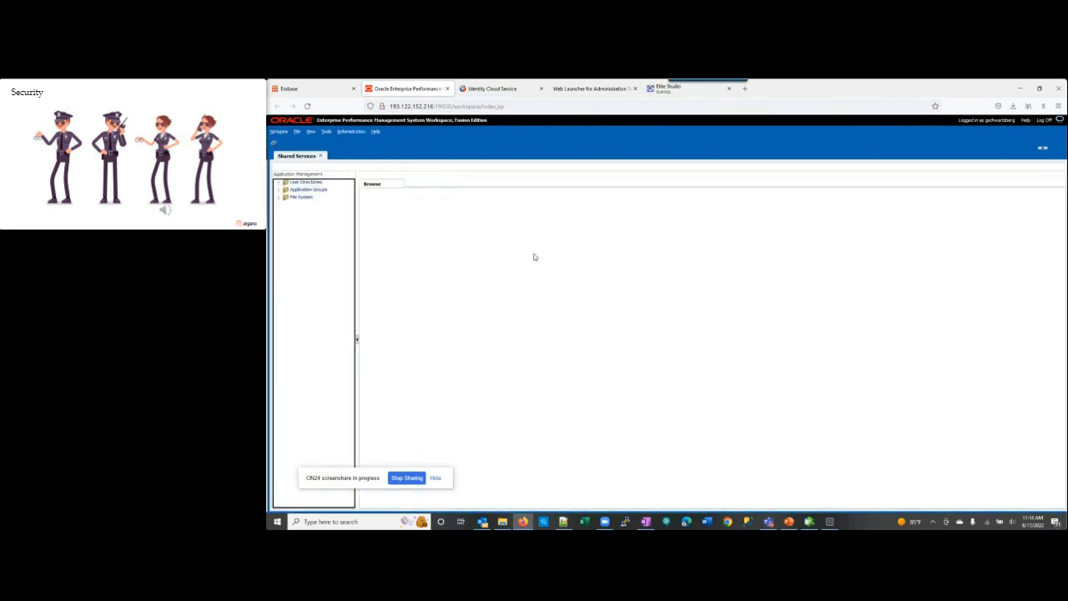
{"action": "left_click", "coordinate": [276, 183]}
{"action": "left_click", "coordinate": [284, 191]}
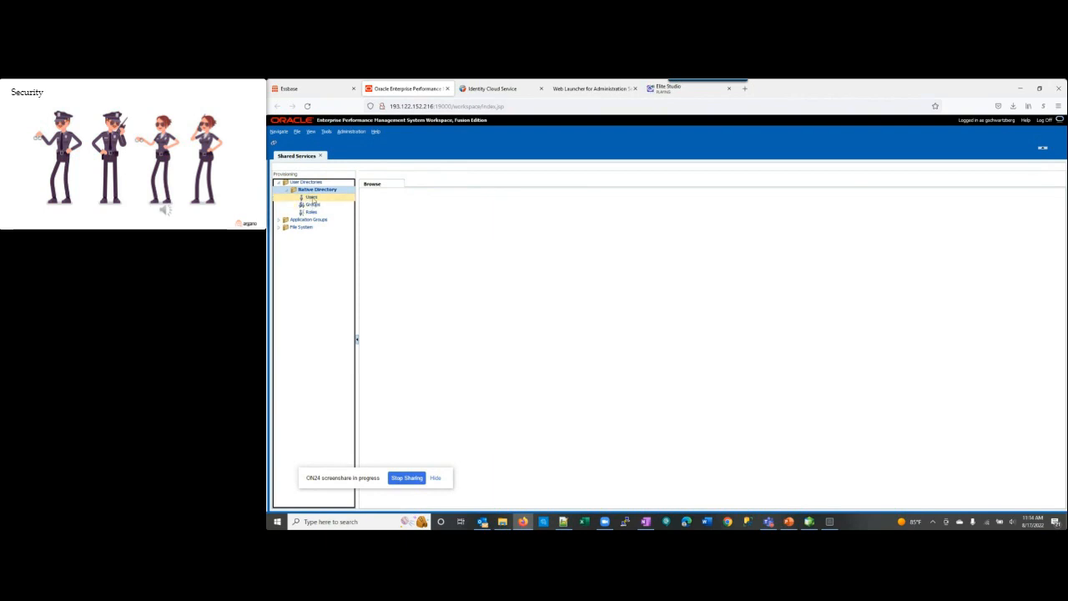
{"action": "left_click", "coordinate": [311, 197]}
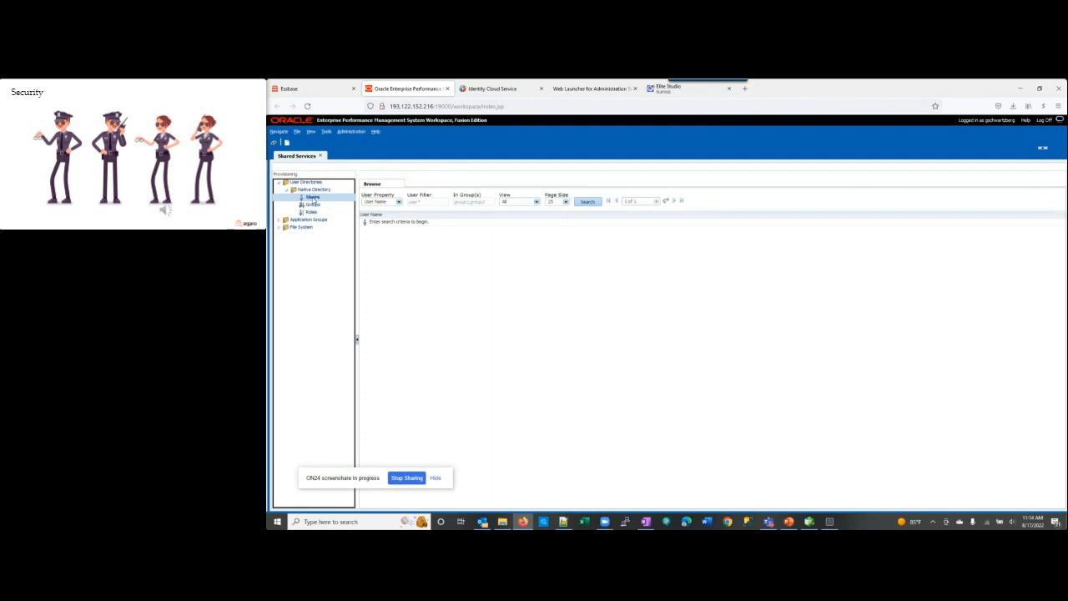
{"action": "left_click", "coordinate": [592, 202]}
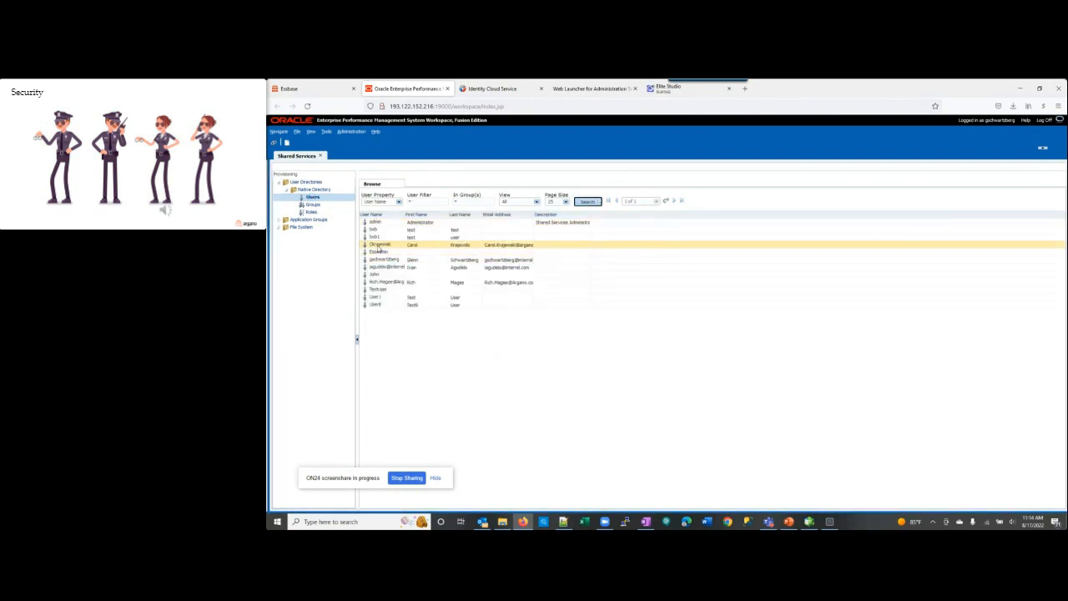
Step: Open provisioning for the fourth listed user and expand the available roles under EssbaseCluster-4
{"action": "left_click", "coordinate": [379, 245]}
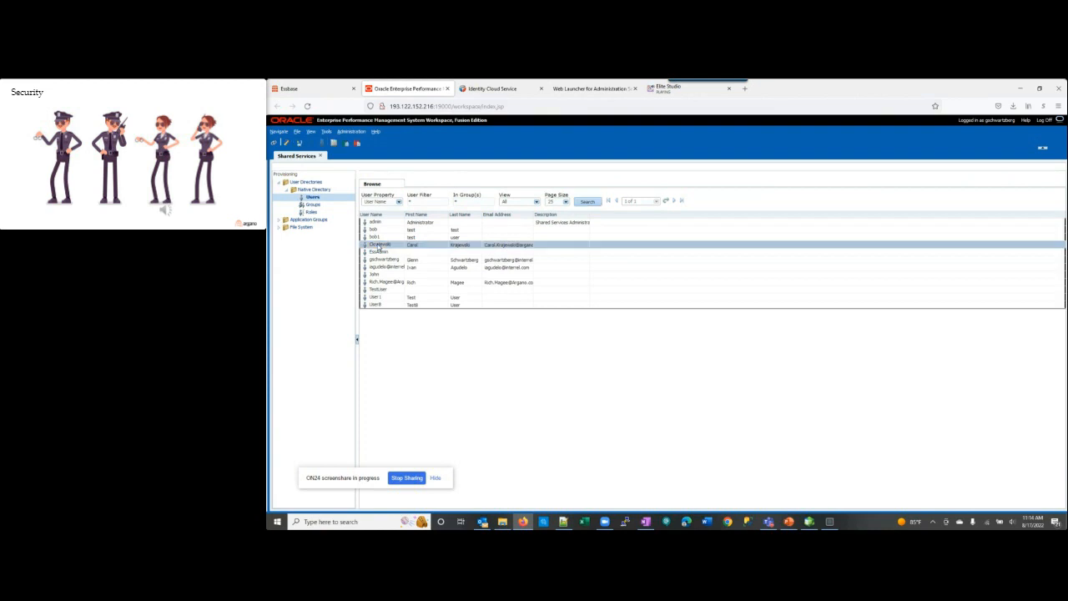
{"action": "right_click", "coordinate": [380, 245]}
{"action": "left_click", "coordinate": [401, 296]}
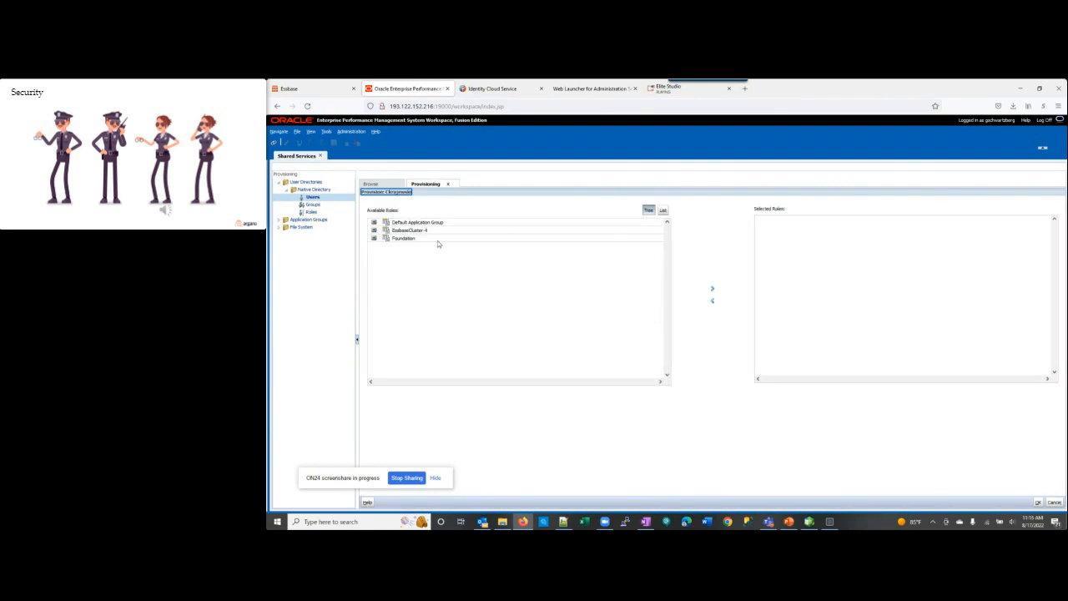
{"action": "left_click", "coordinate": [374, 230]}
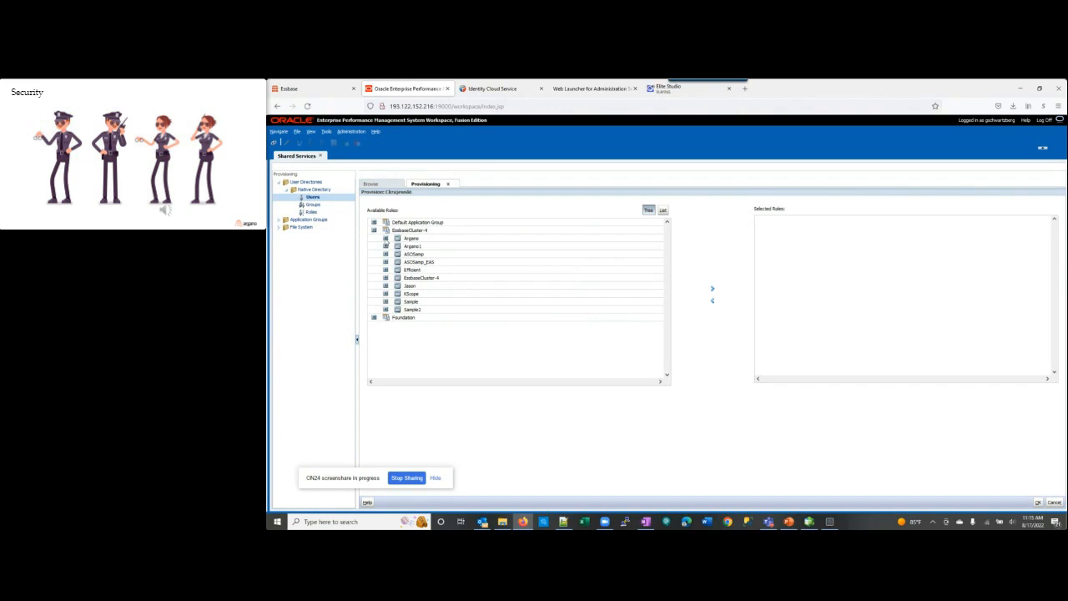
Step: Expand the Argano application's role hierarchy from Application Manager down to Filter, and cancel provisioning without assigning roles
{"action": "left_click", "coordinate": [385, 239]}
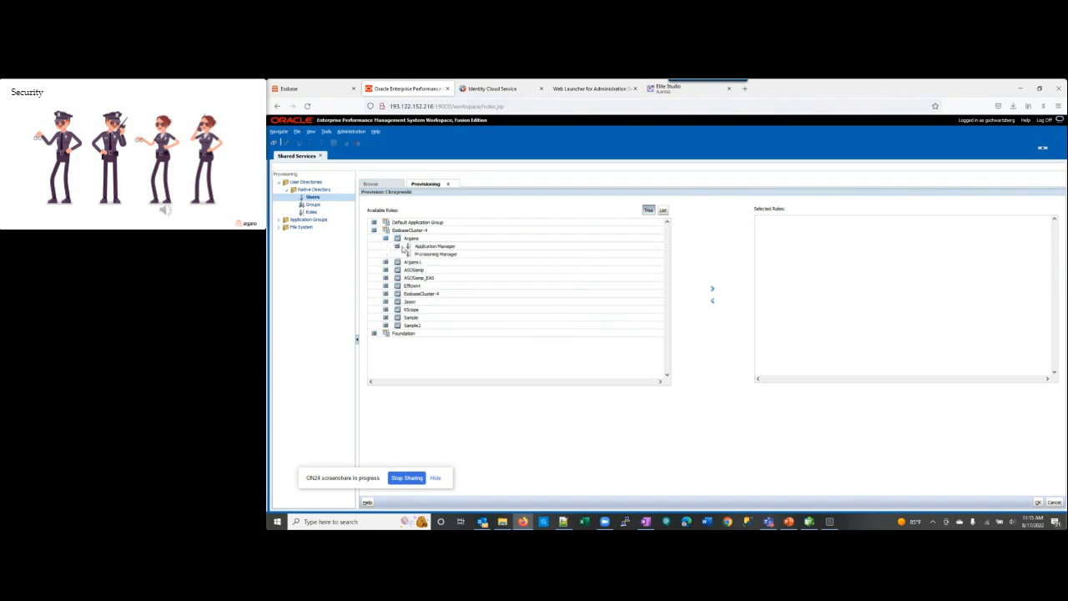
{"action": "left_click", "coordinate": [396, 246]}
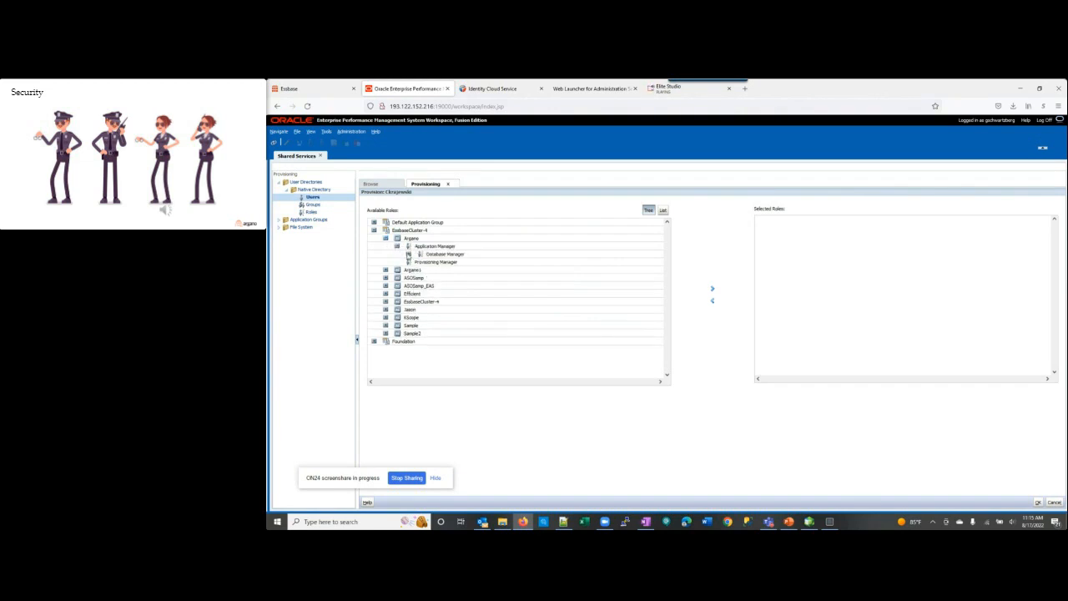
{"action": "left_click", "coordinate": [408, 253]}
{"action": "left_click", "coordinate": [420, 262]}
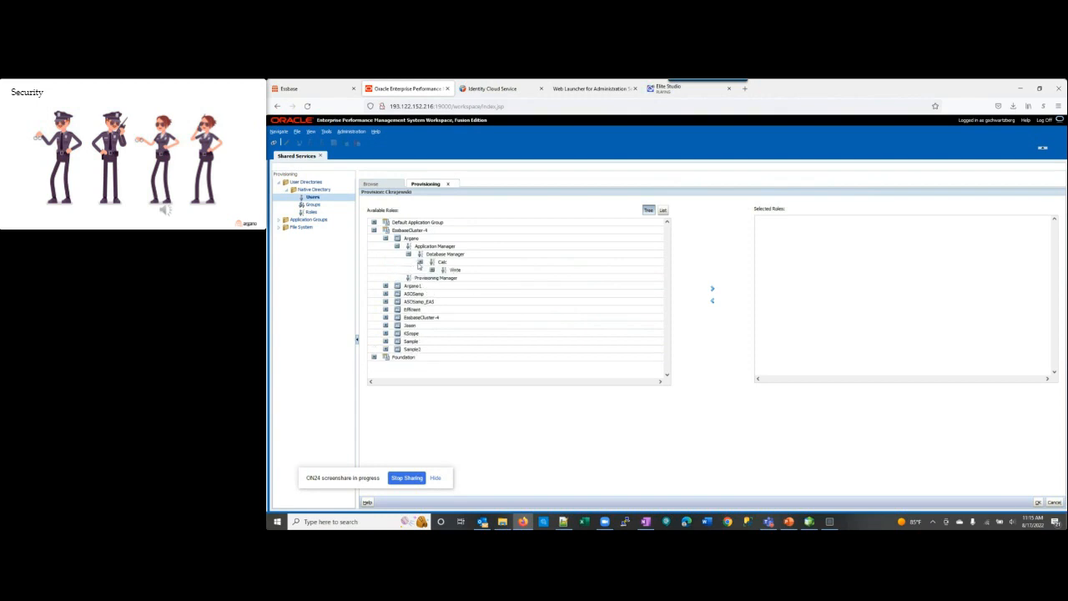
{"action": "left_click", "coordinate": [431, 270]}
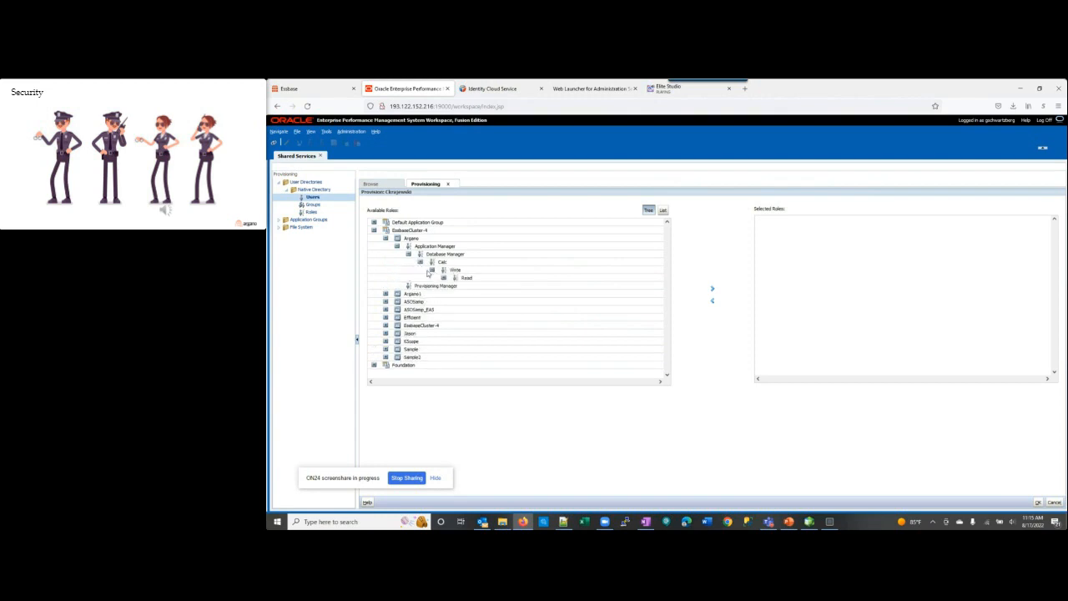
{"action": "left_click", "coordinate": [443, 278]}
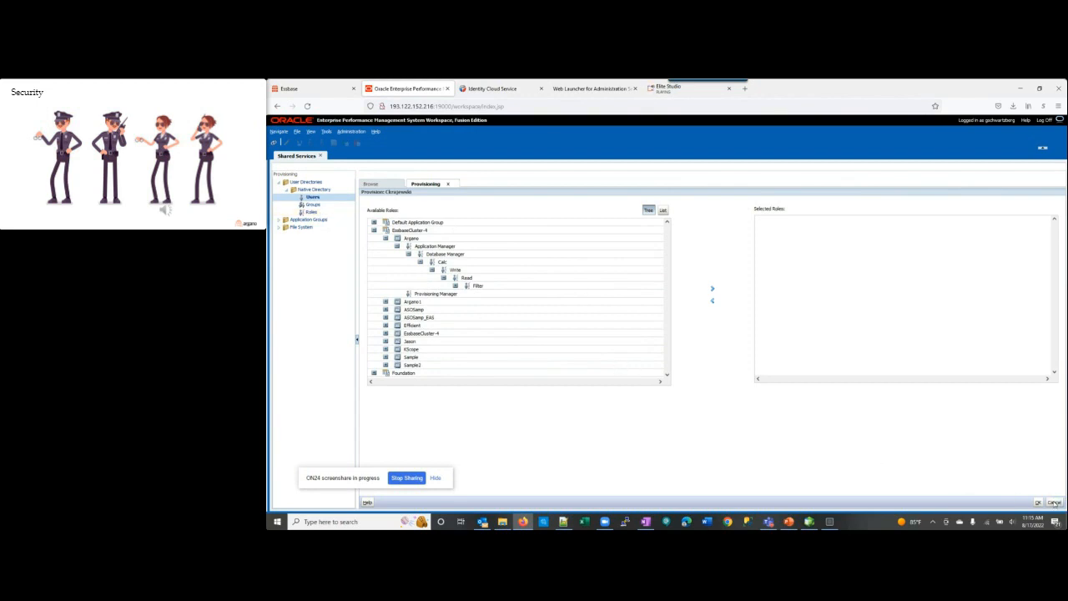
{"action": "left_click", "coordinate": [1055, 502]}
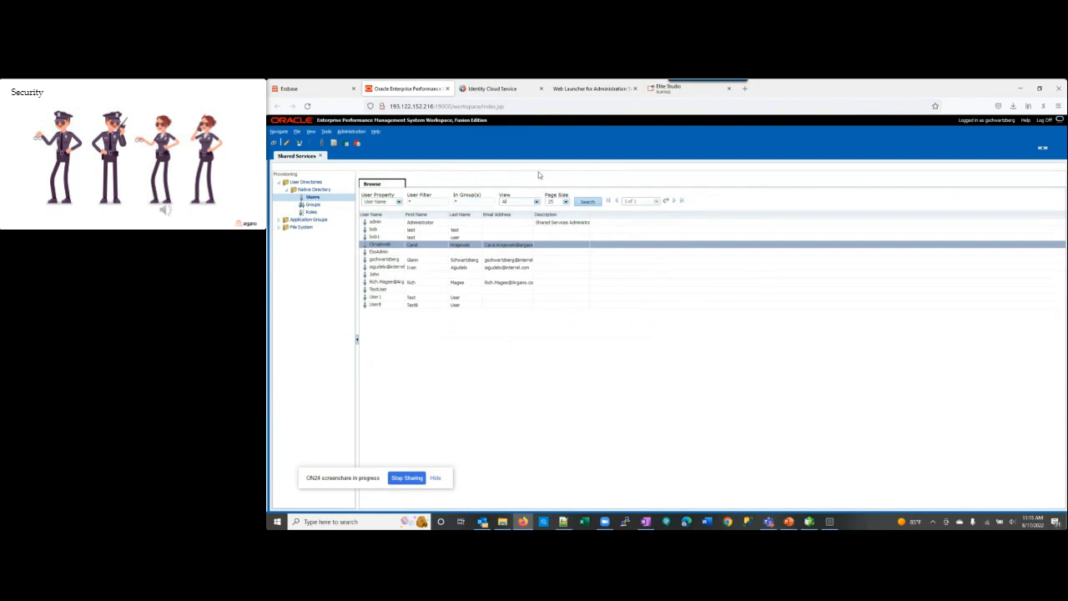
Step: Switch to the Essbase web interface and sign in with the saved user name and password
{"action": "left_click", "coordinate": [289, 89]}
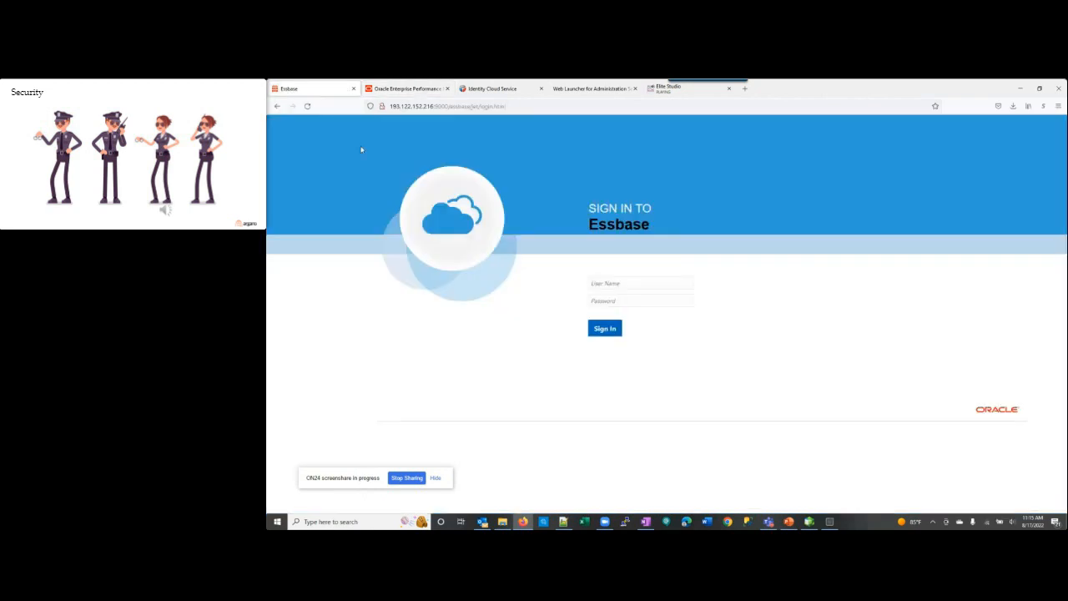
{"action": "left_click", "coordinate": [632, 283]}
{"action": "left_click", "coordinate": [619, 357]}
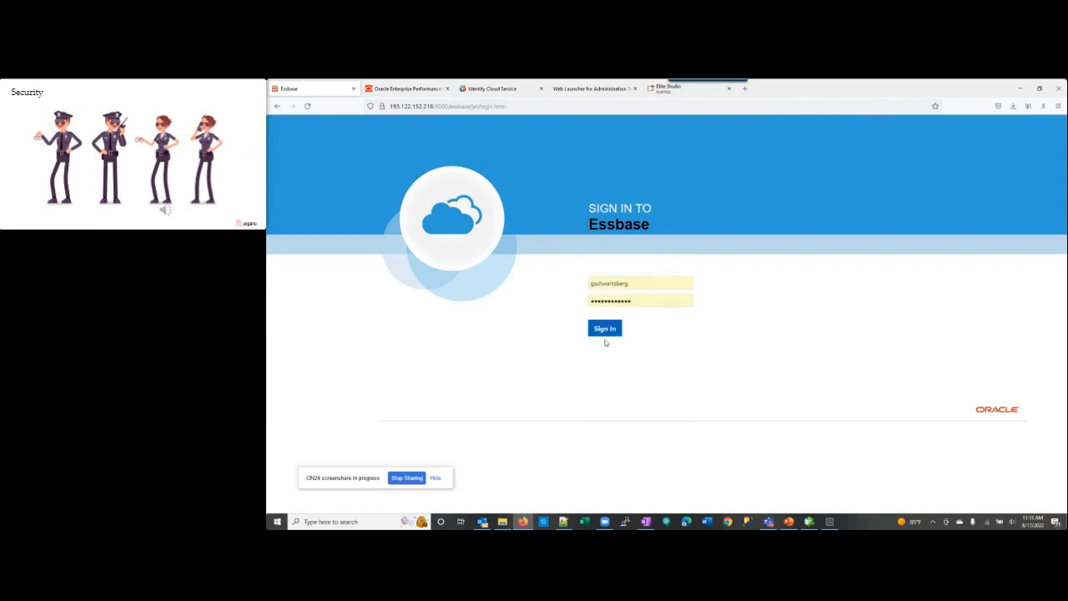
{"action": "left_click", "coordinate": [601, 329]}
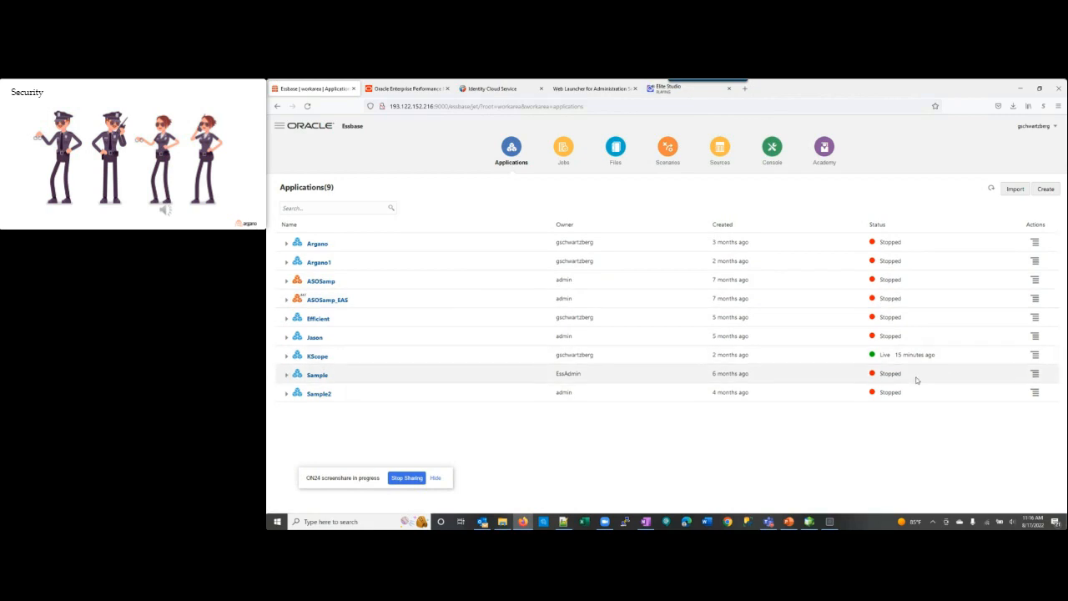
Step: Inspect the Basic database of the Sample application and open its ererterte filter to view the access definition
{"action": "left_click", "coordinate": [285, 376]}
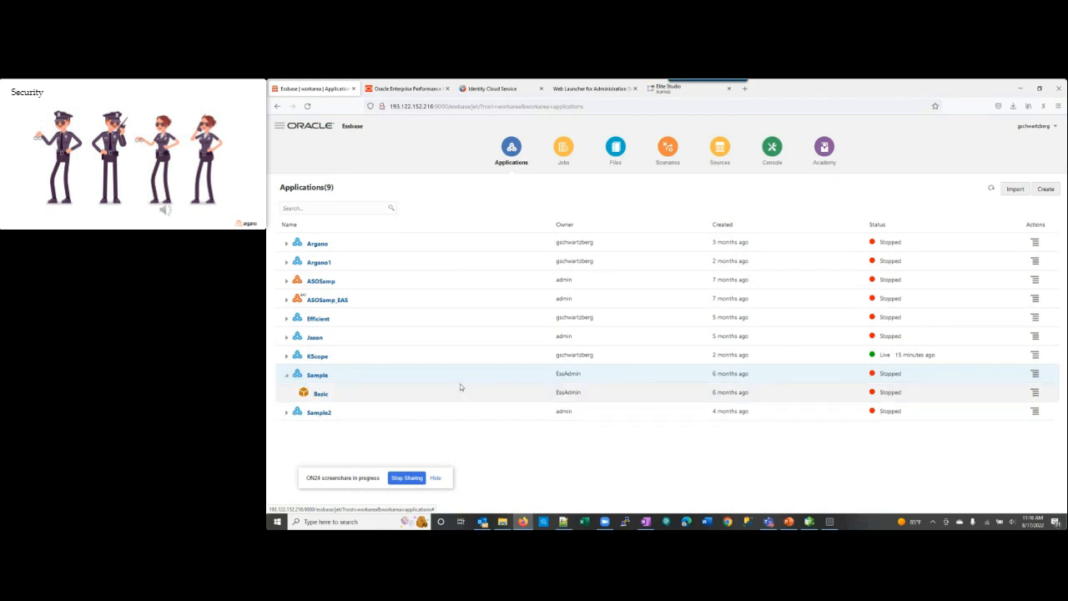
{"action": "left_click", "coordinate": [1035, 392]}
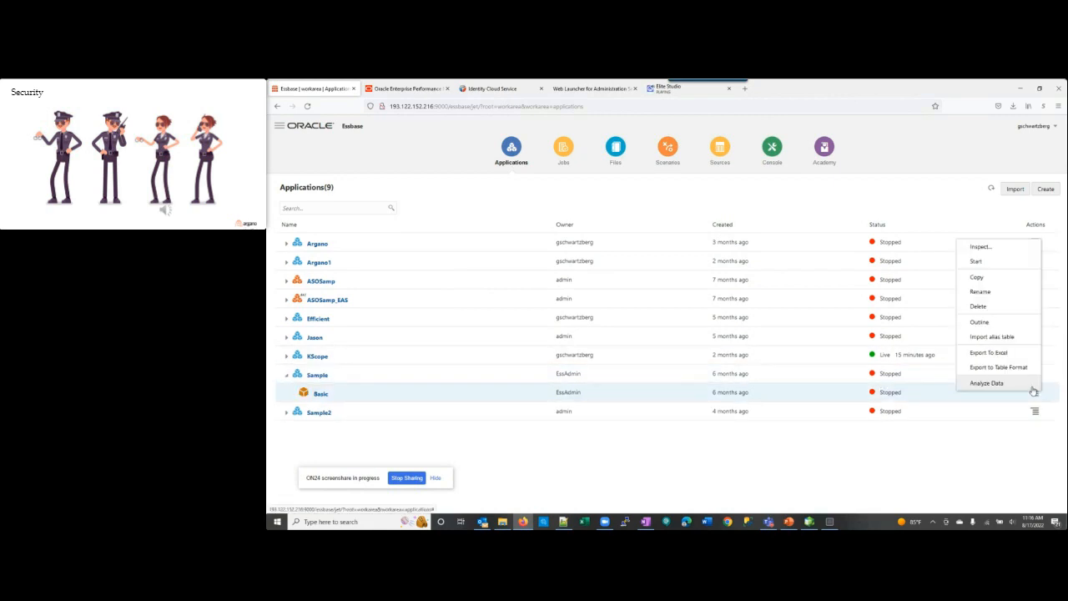
{"action": "left_click", "coordinate": [981, 247]}
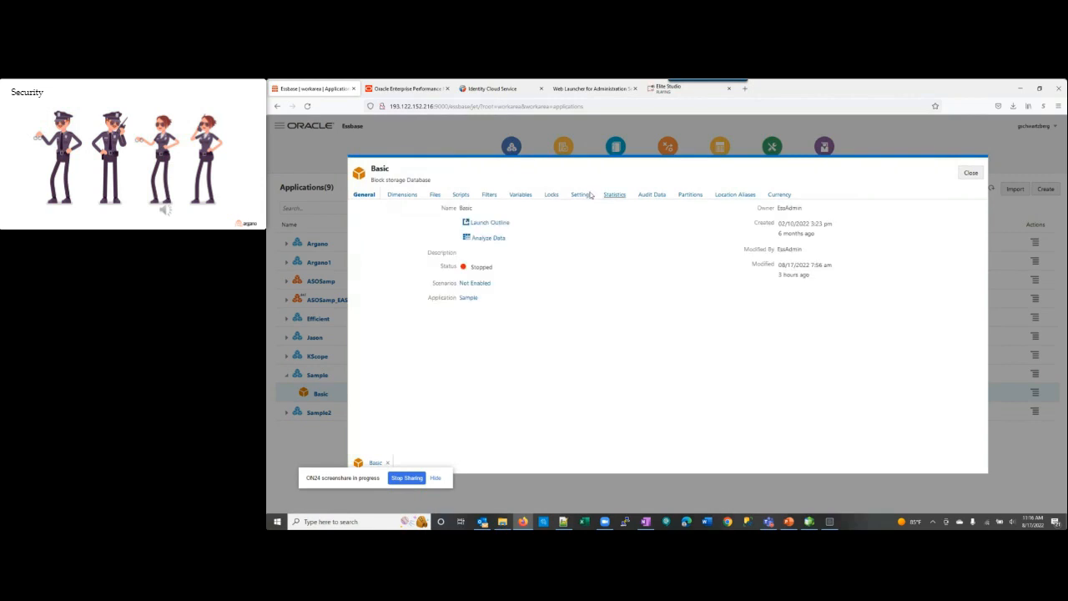
{"action": "left_click", "coordinate": [489, 195]}
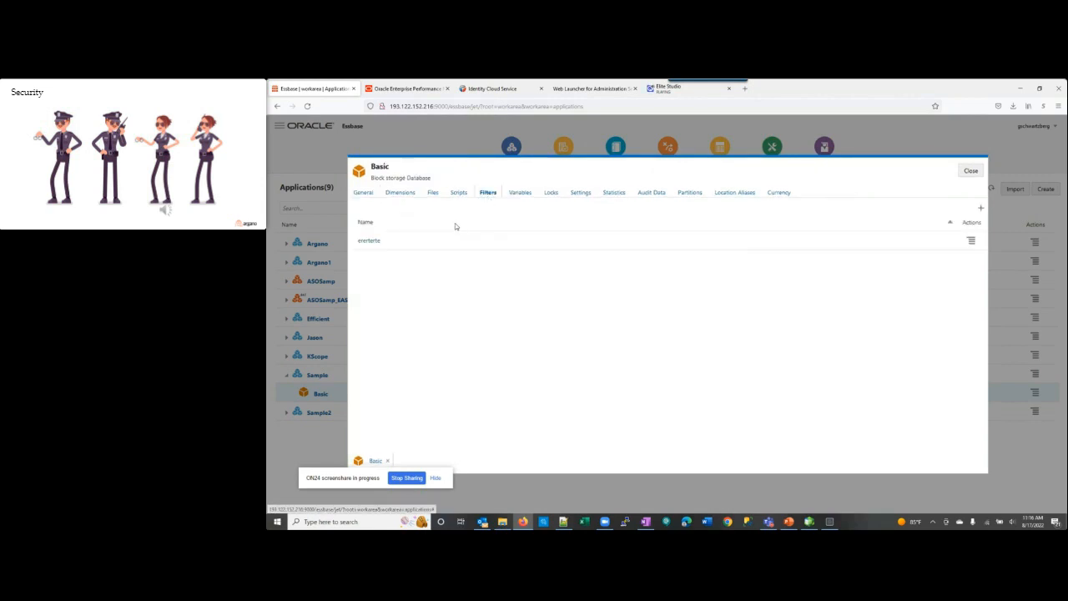
{"action": "left_click", "coordinate": [364, 241]}
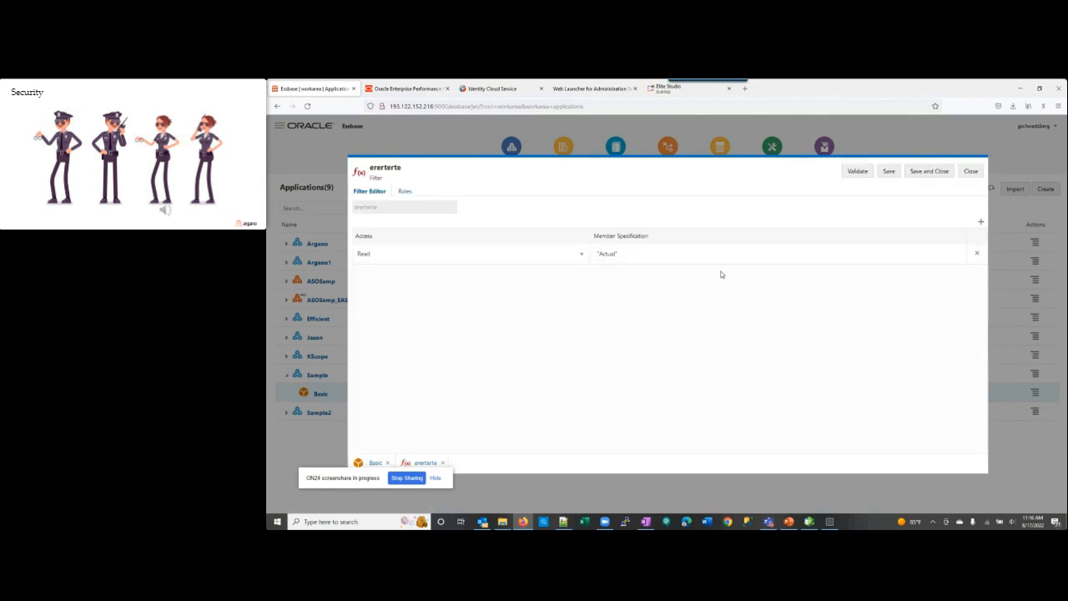
Step: View the users and groups available for the ererterte filter's roles, and close the filter and database inspectors
{"action": "left_click", "coordinate": [405, 191]}
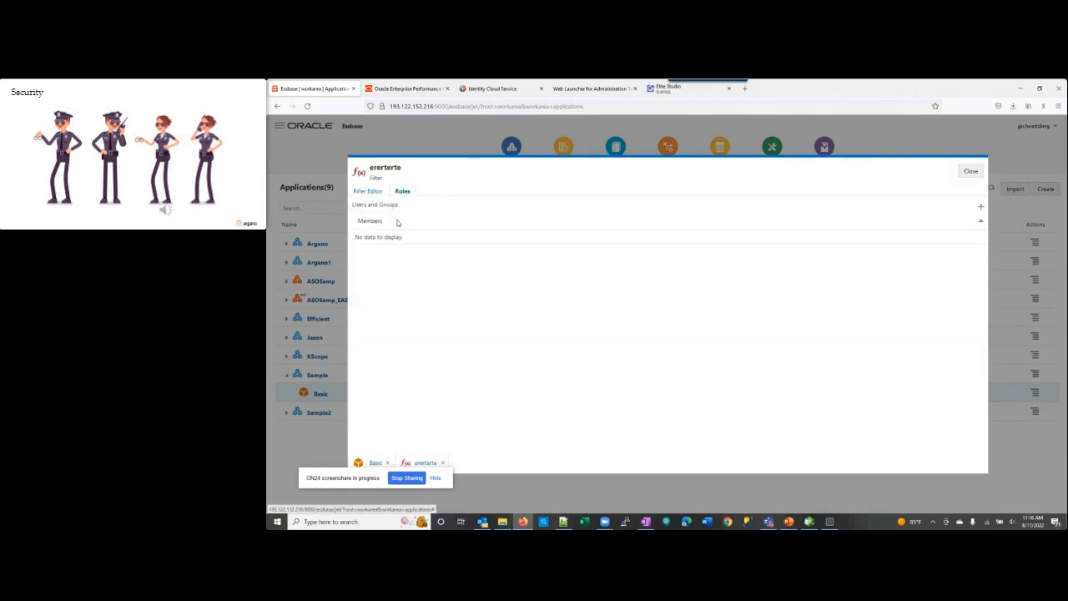
{"action": "left_click", "coordinate": [981, 206]}
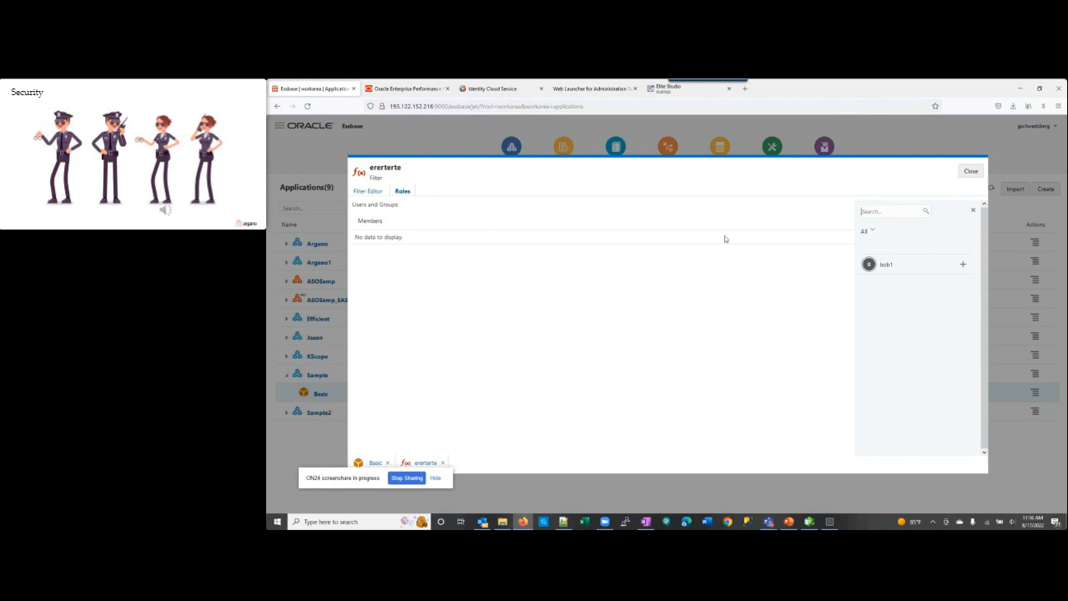
{"action": "left_click", "coordinate": [968, 172]}
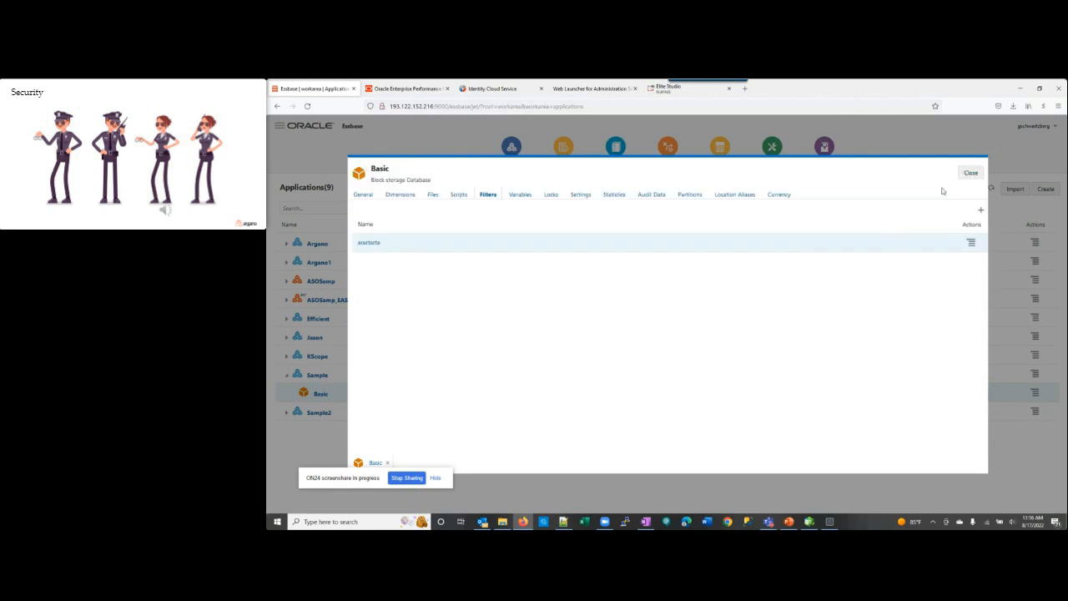
{"action": "left_click", "coordinate": [971, 174]}
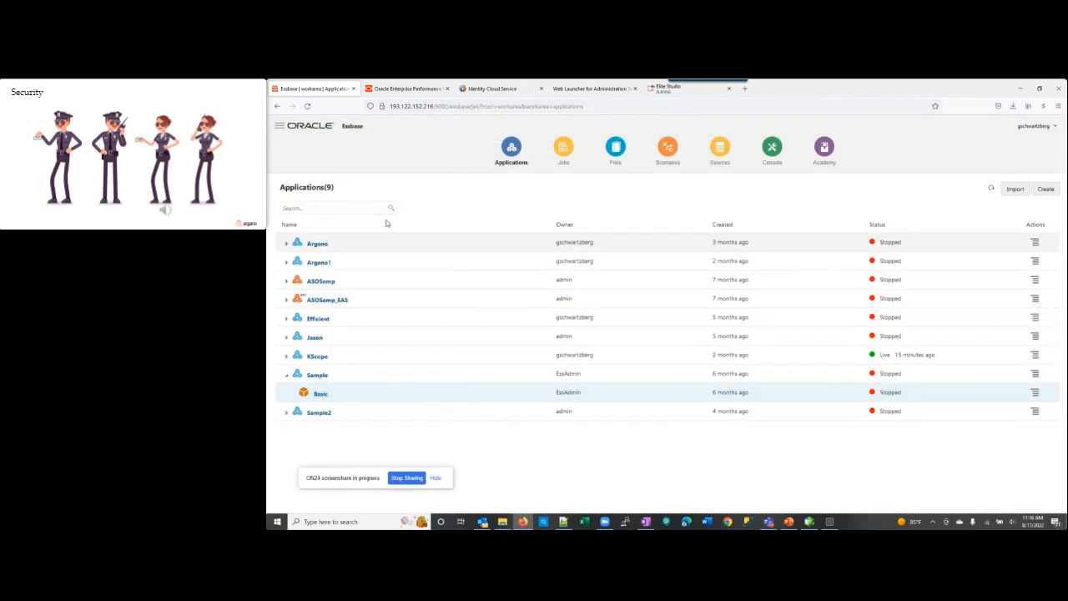
Step: Switch back to Shared Services, expand Application Groups and check the actions available for Default Application Group
{"action": "left_click", "coordinate": [405, 89]}
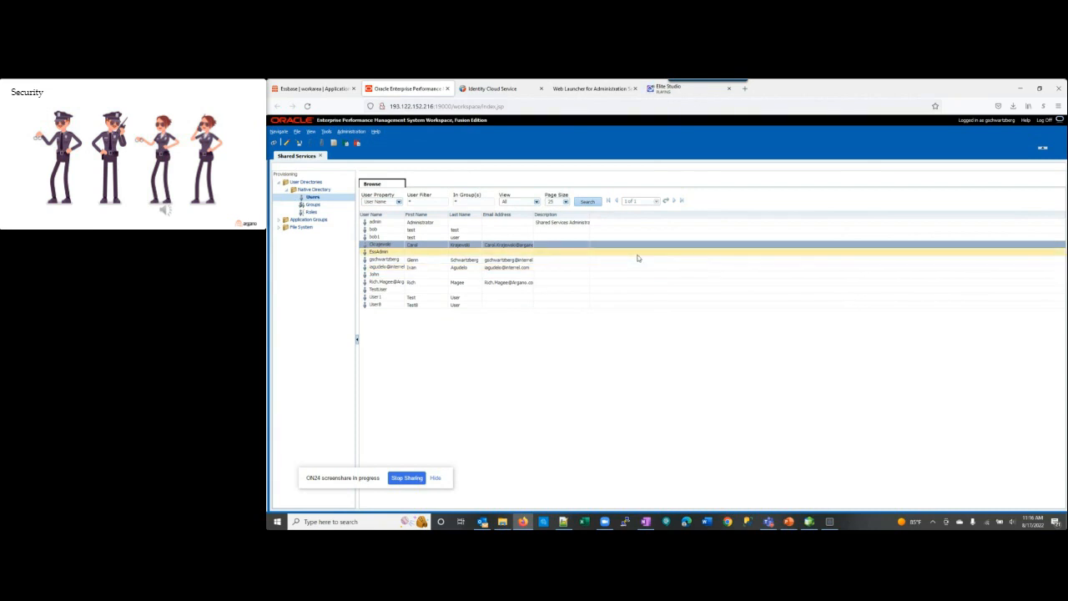
{"action": "left_click", "coordinate": [278, 221]}
{"action": "left_click", "coordinate": [302, 221]}
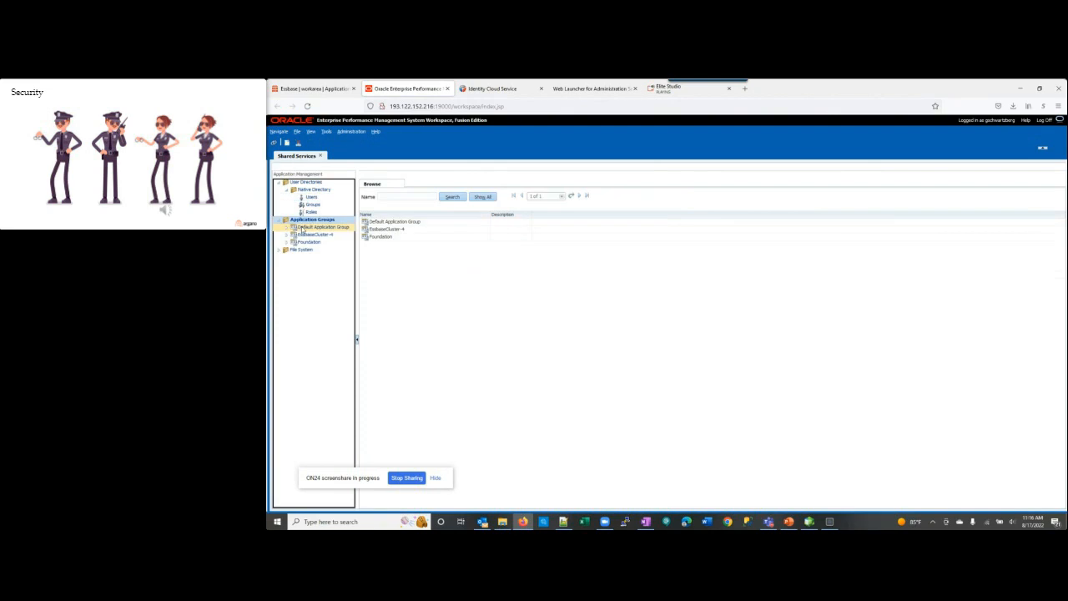
{"action": "right_click", "coordinate": [304, 228]}
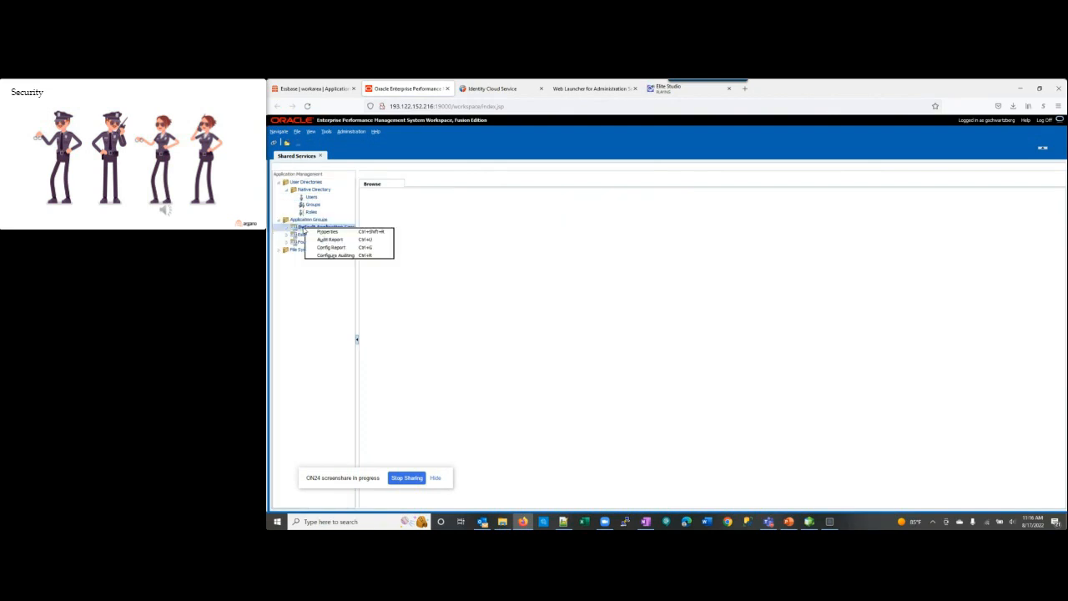
{"action": "left_click", "coordinate": [503, 291]}
Step: View the EssbaseCluster-4 application group's properties and assigned applications, and cancel without saving changes
{"action": "right_click", "coordinate": [322, 235]}
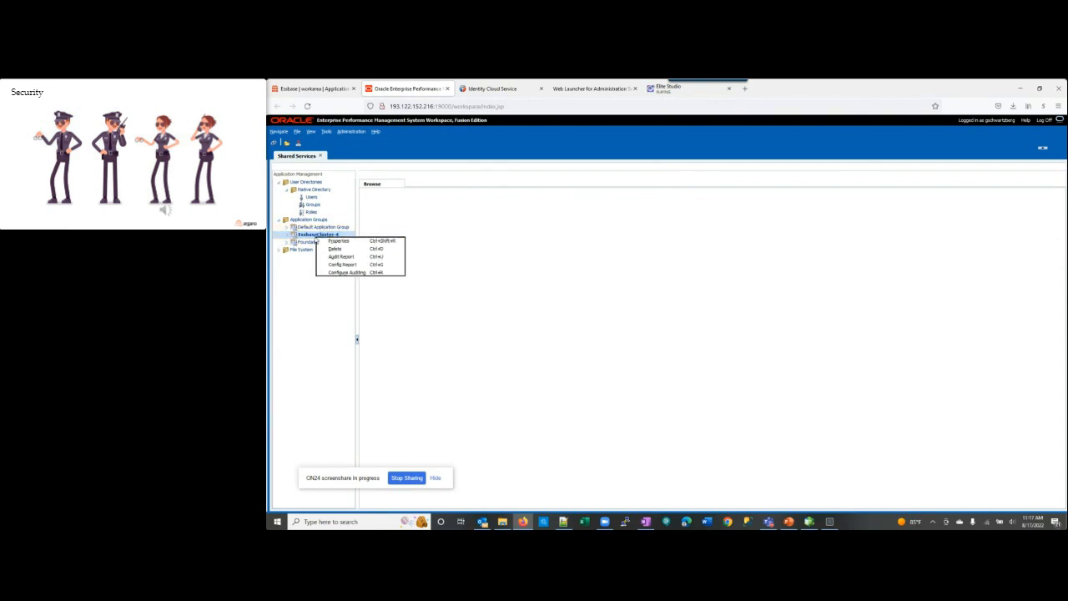
{"action": "left_click", "coordinate": [525, 254]}
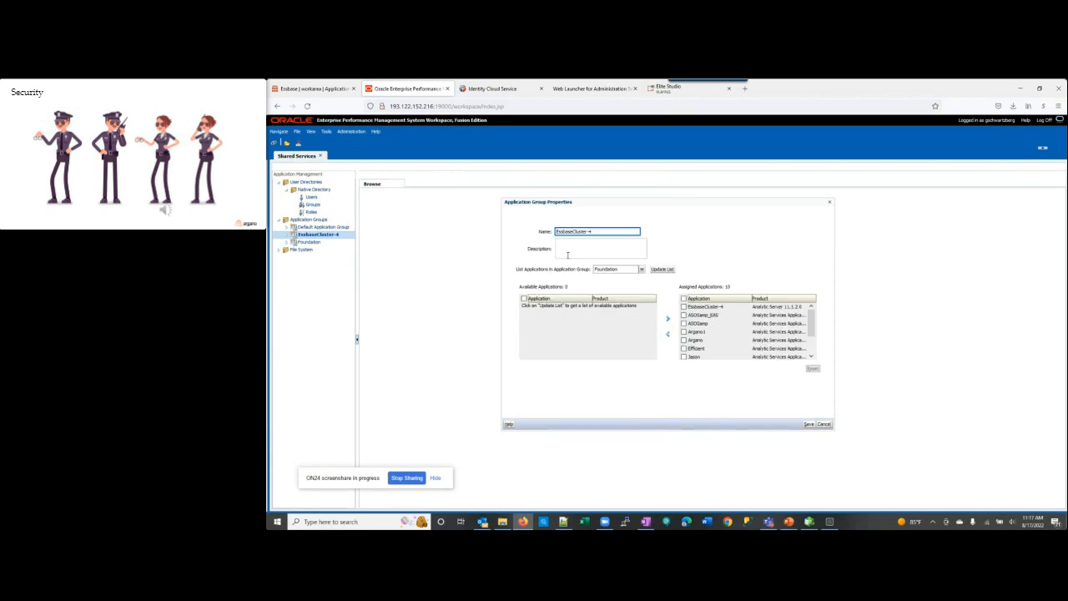
{"action": "left_click", "coordinate": [313, 223]}
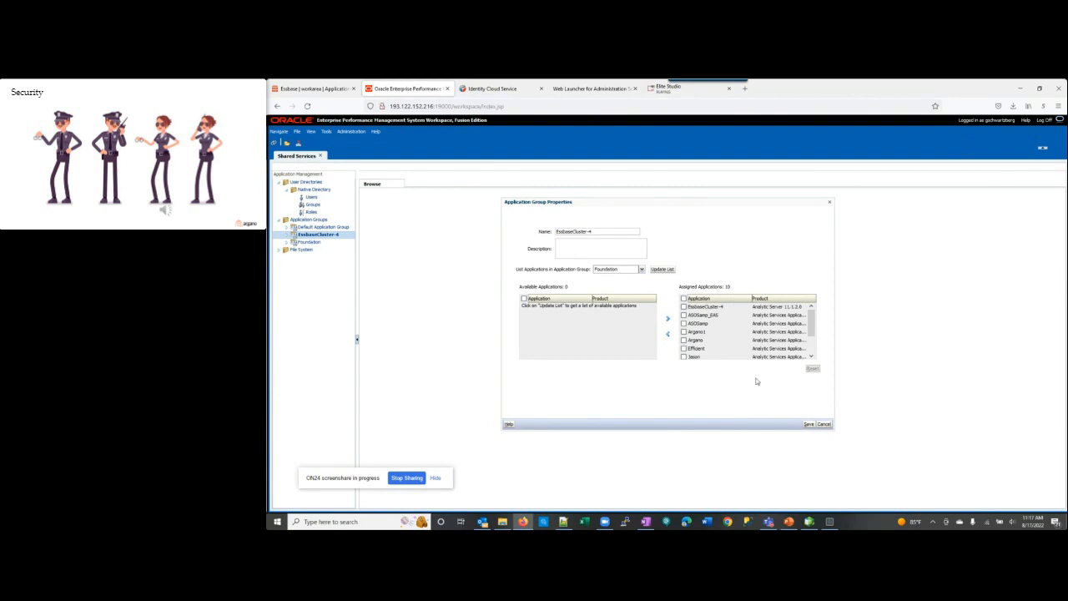
{"action": "mouse_move", "coordinate": [811, 323]}
{"action": "left_mouse_down"}
{"action": "mouse_move", "coordinate": [819, 355]}
{"action": "mouse_move", "coordinate": [811, 318]}
{"action": "left_mouse_up"}
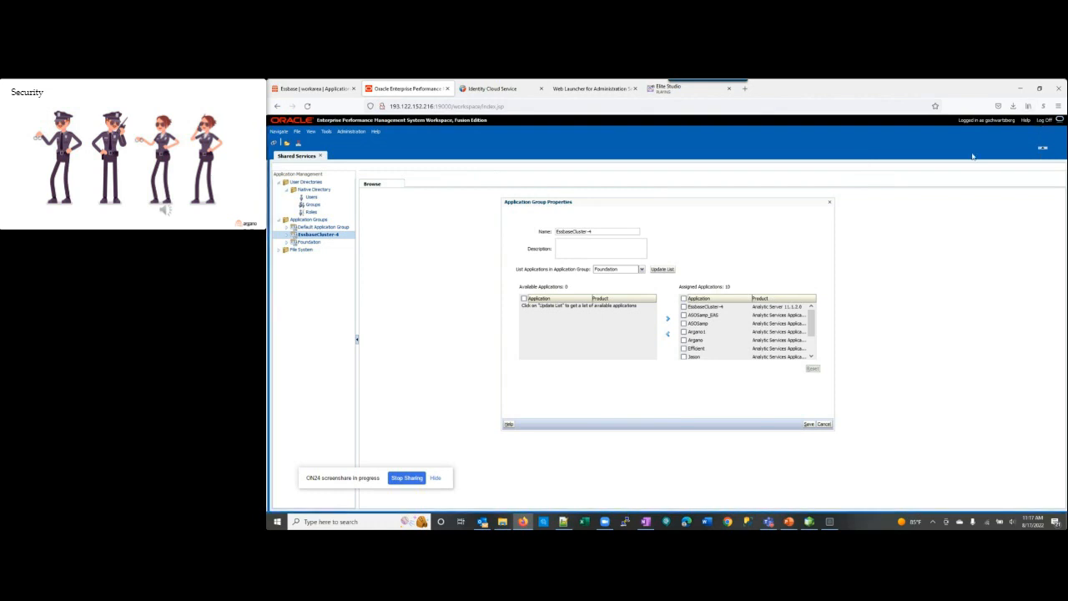
{"action": "left_click", "coordinate": [828, 423]}
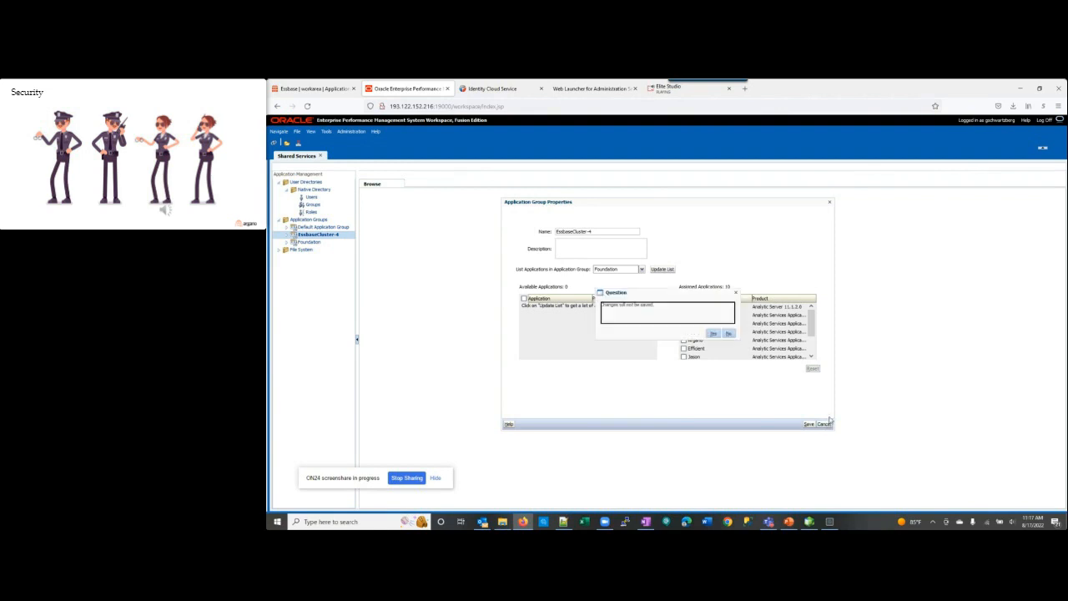
{"action": "left_click", "coordinate": [713, 333]}
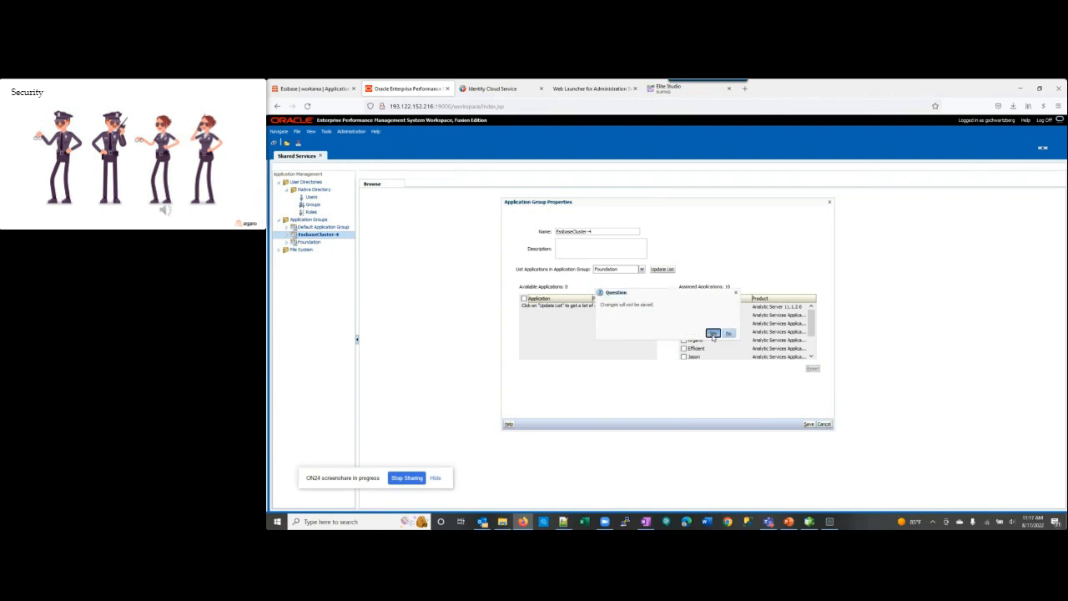
{"action": "left_click", "coordinate": [824, 424]}
{"action": "left_click", "coordinate": [712, 334]}
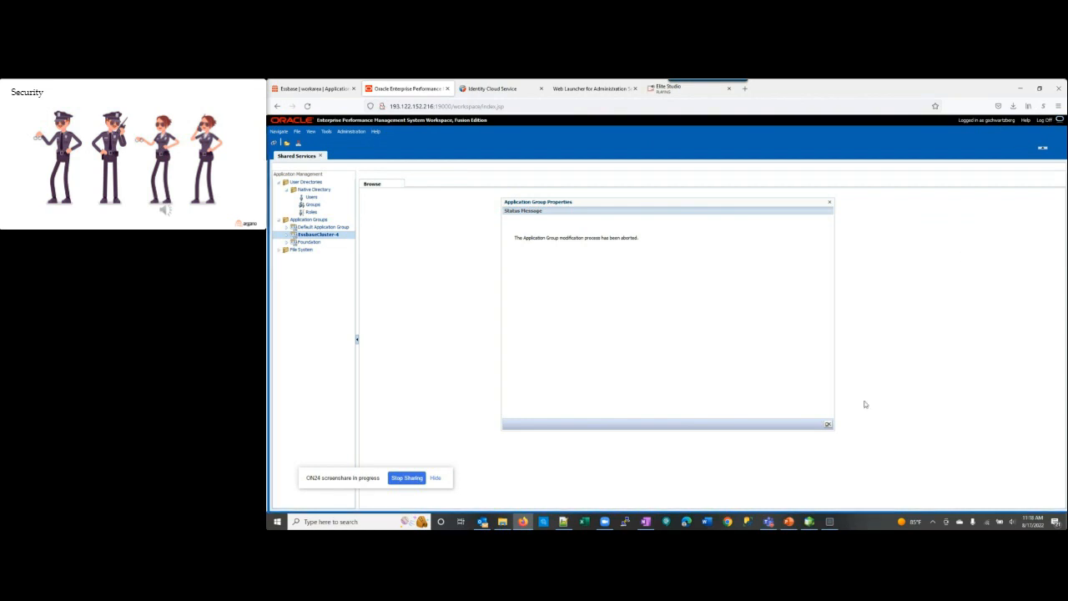
Step: Dismiss the application group status message and log off from Shared Services, confirming the logoff
{"action": "left_click", "coordinate": [827, 424]}
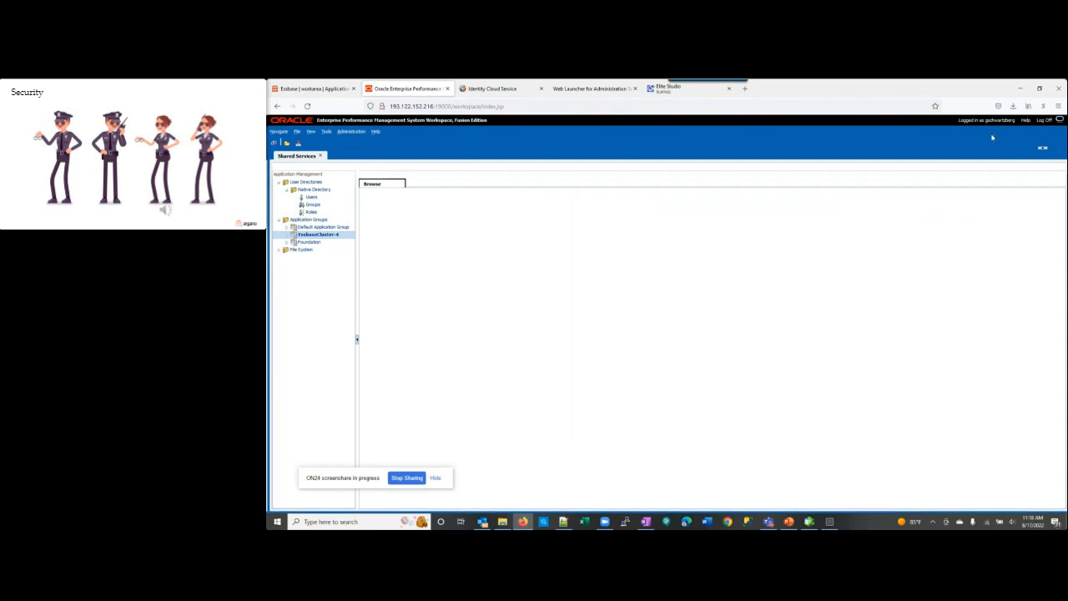
{"action": "left_click", "coordinate": [1045, 121]}
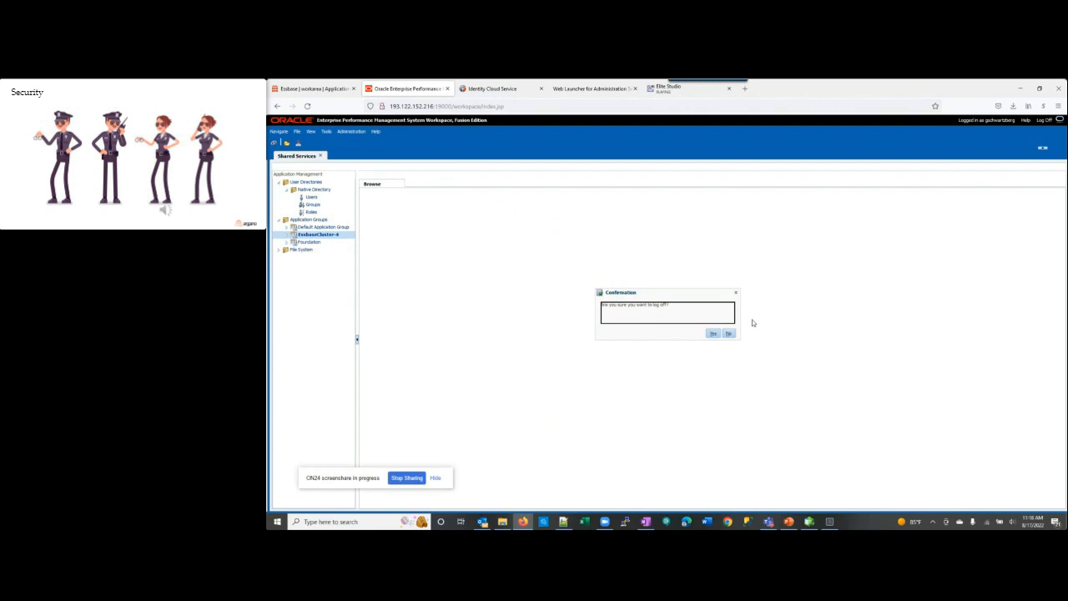
{"action": "left_click", "coordinate": [712, 334]}
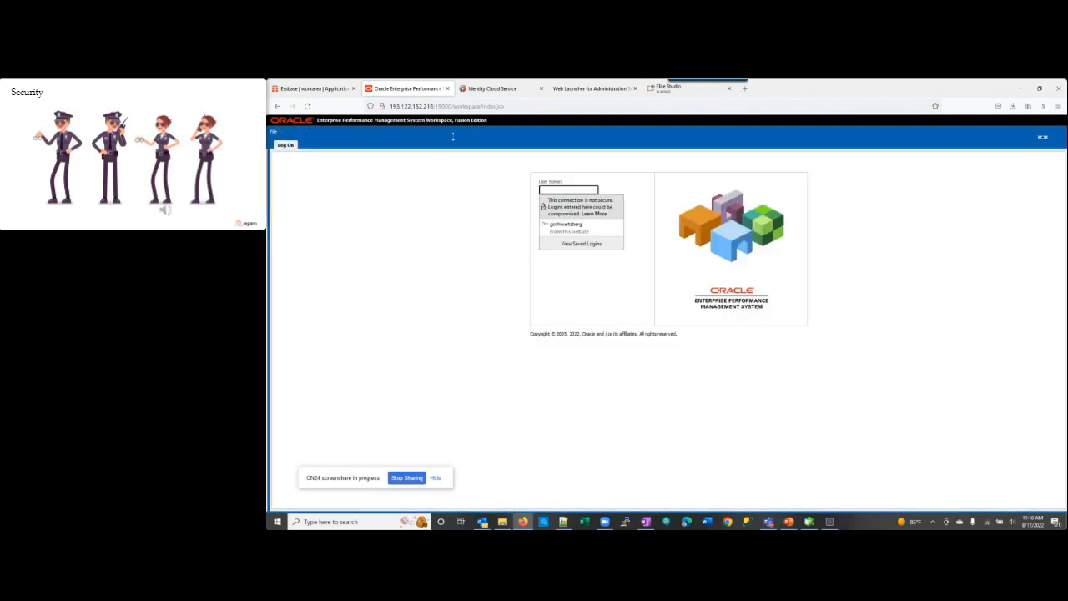
Step: Try to sign in to Identity Cloud Service with a saved user name and password, and close that browser tab
{"action": "left_click", "coordinate": [492, 88]}
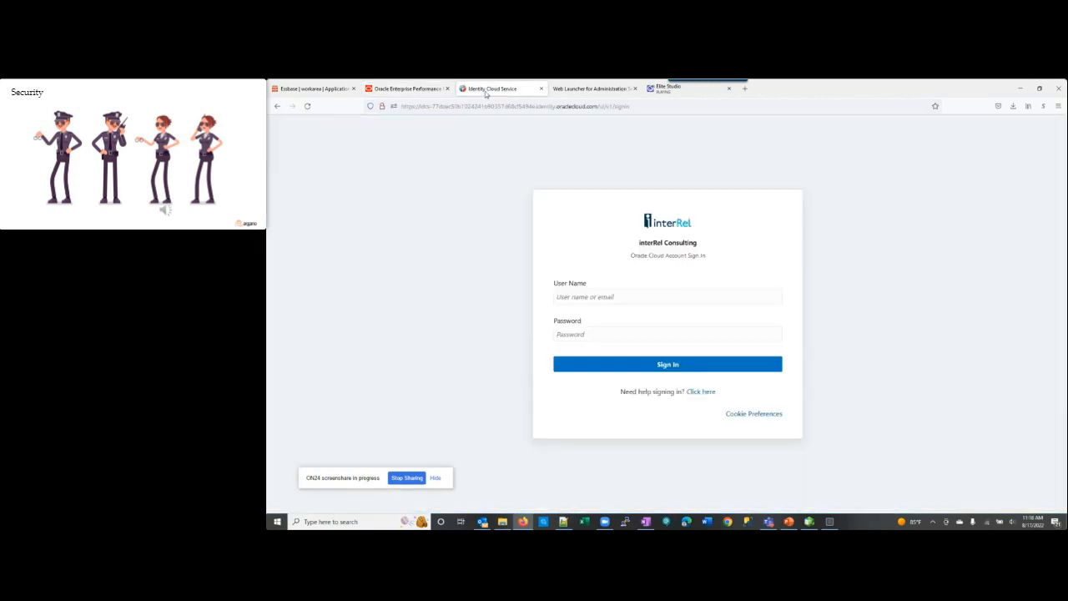
{"action": "left_click", "coordinate": [584, 297]}
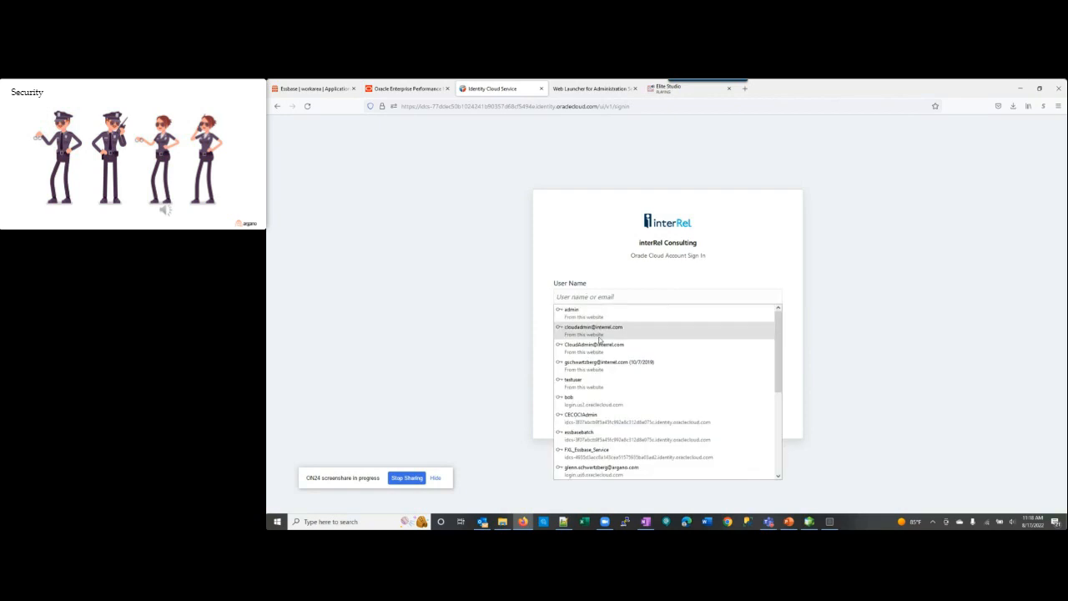
{"action": "left_click", "coordinate": [607, 365]}
{"action": "left_click", "coordinate": [608, 367]}
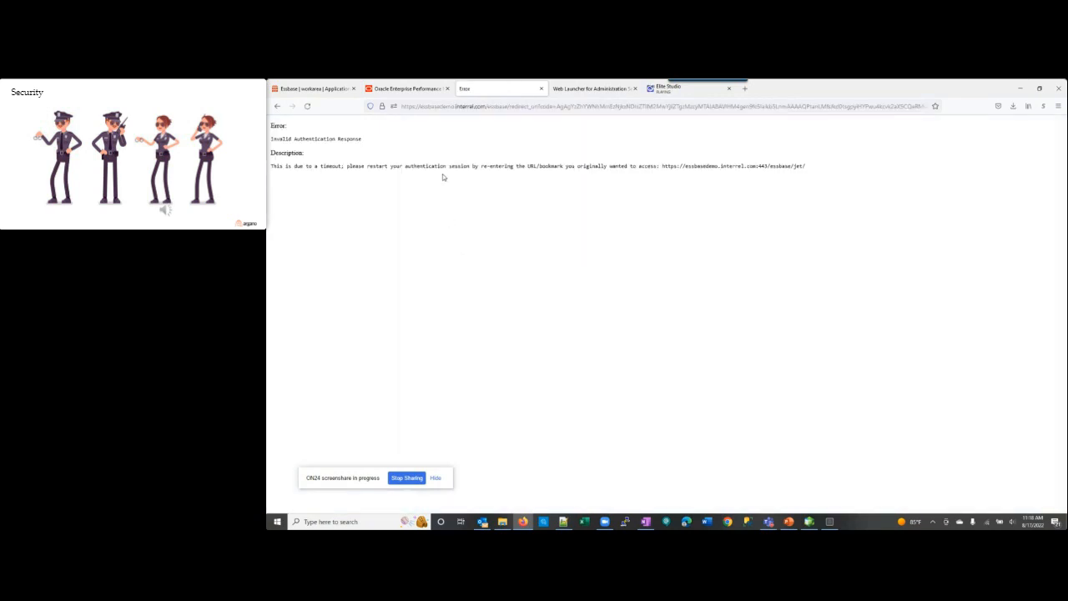
{"action": "left_click", "coordinate": [541, 89]}
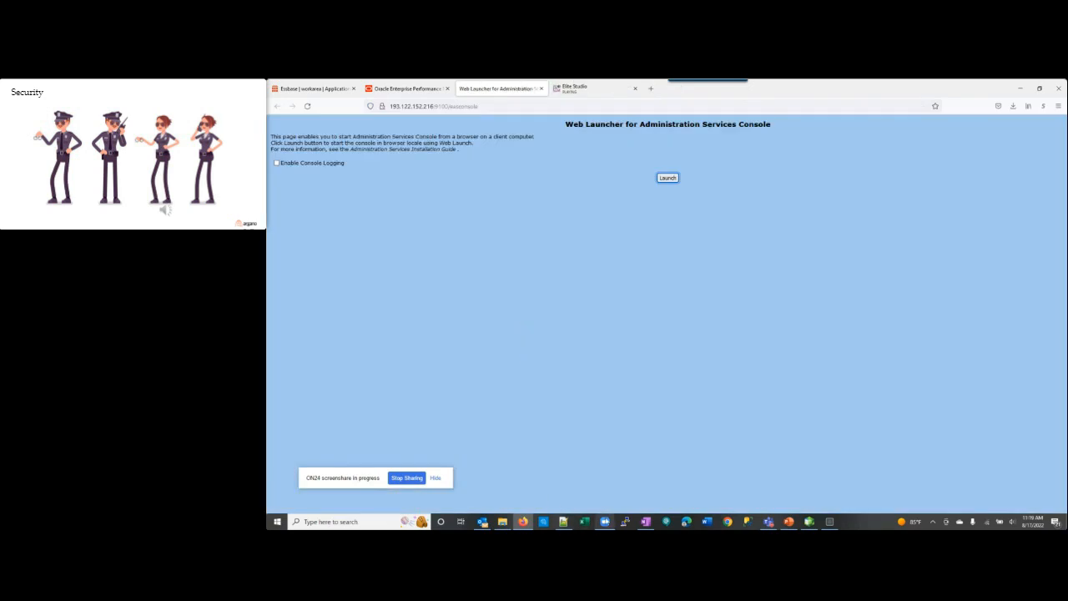
Step: Switch to OneNote and open the Essbase web link listed under OCI 21 instance
{"action": "left_click", "coordinate": [646, 522]}
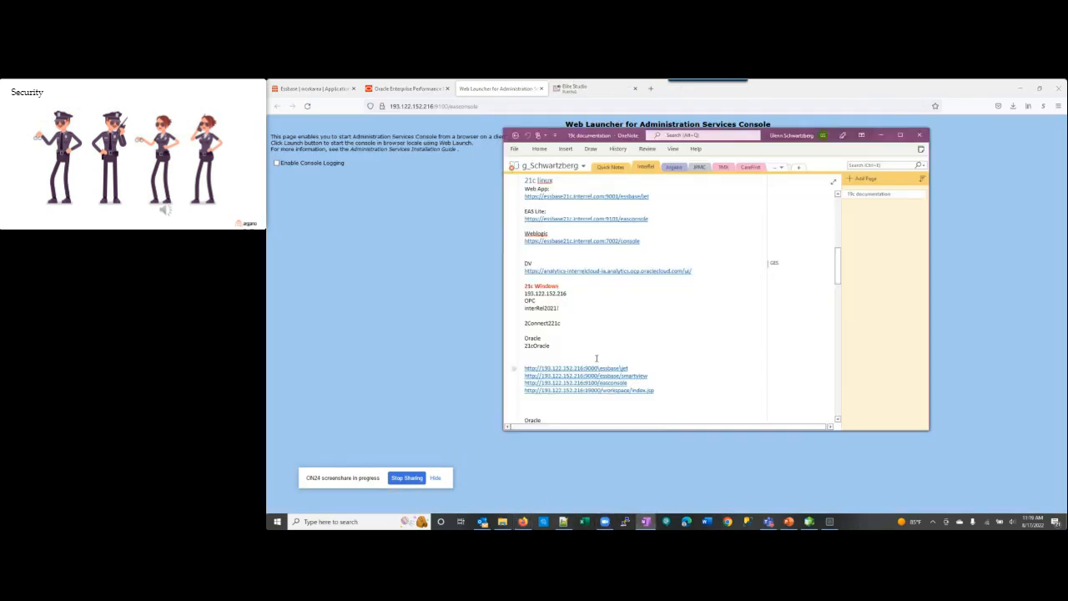
{"action": "scroll", "coordinate": [597, 358], "scroll_direction": "up", "scroll_amount": 3}
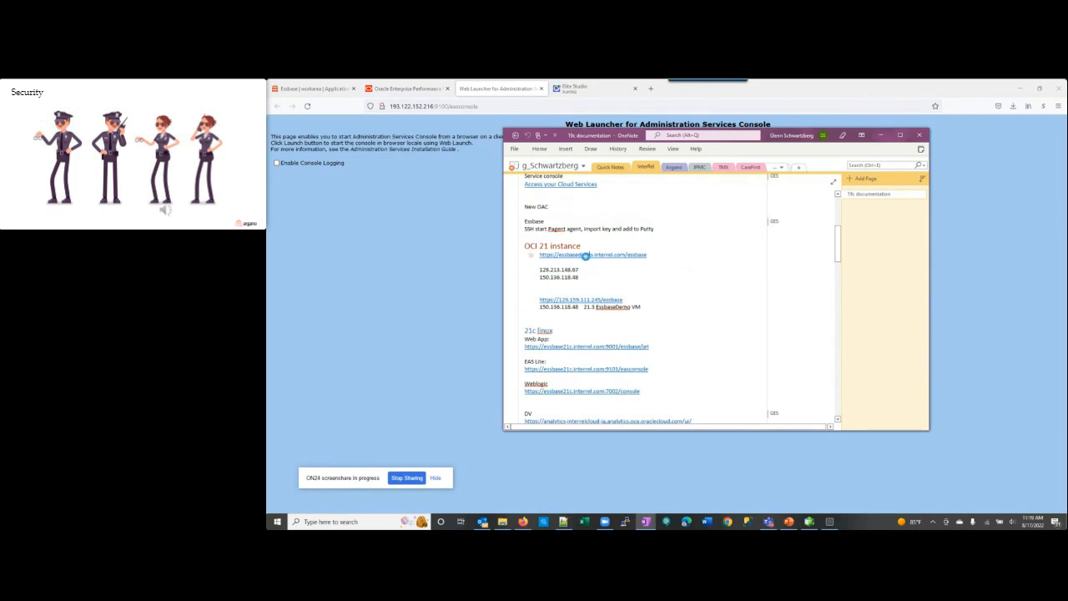
{"action": "left_click", "coordinate": [586, 255]}
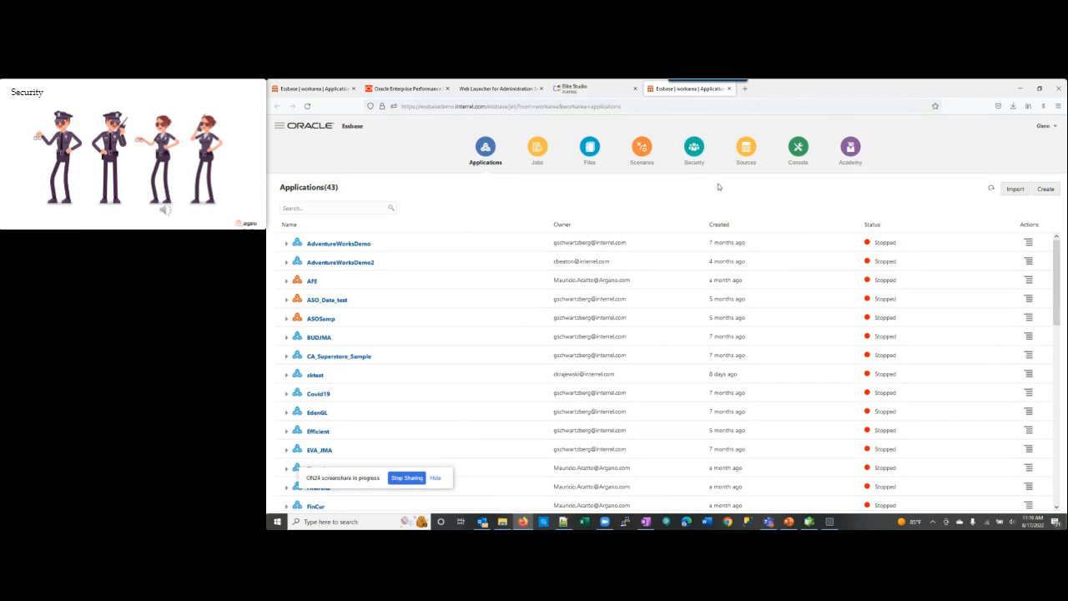
Step: View the Security role permissions and the users available for adding a role, and close that list without adding anyone
{"action": "left_click", "coordinate": [694, 148]}
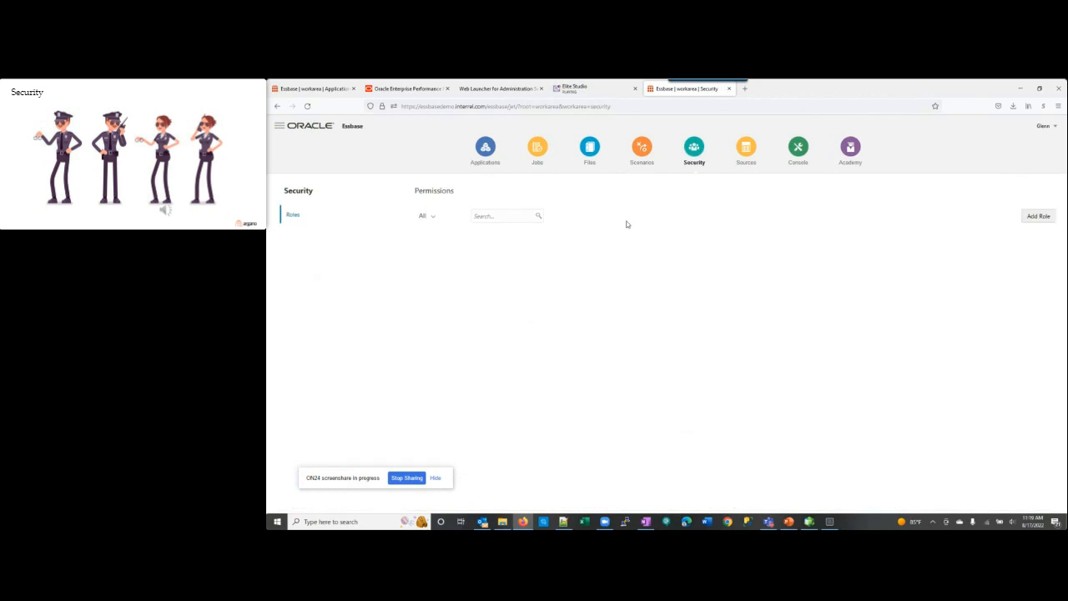
{"action": "left_click", "coordinate": [1042, 216]}
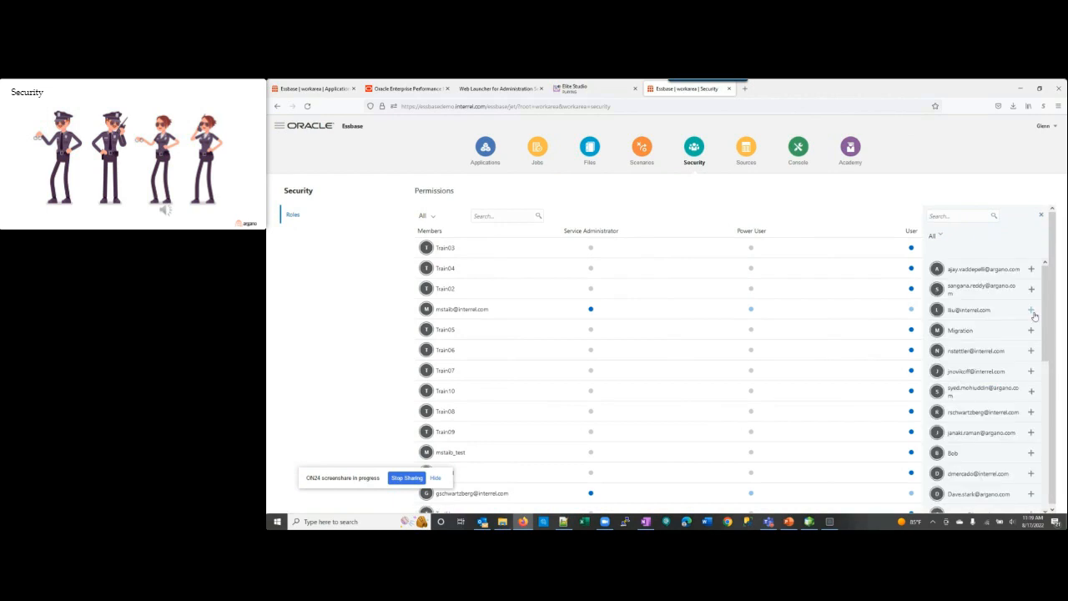
{"action": "left_click_drag", "start_coordinate": [1043, 298], "coordinate": [1058, 443]}
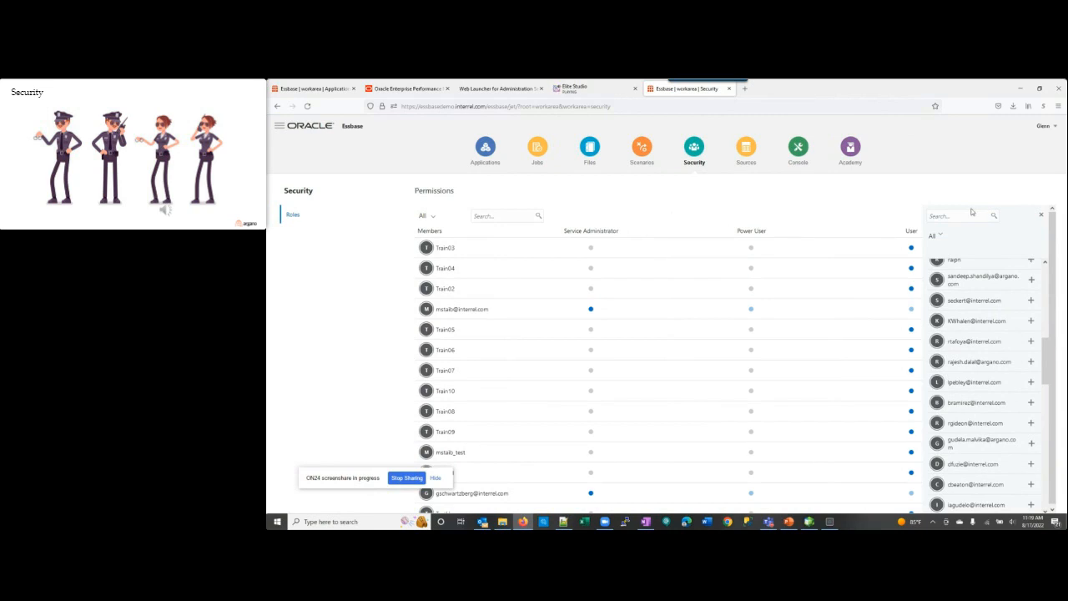
{"action": "left_click", "coordinate": [1040, 217]}
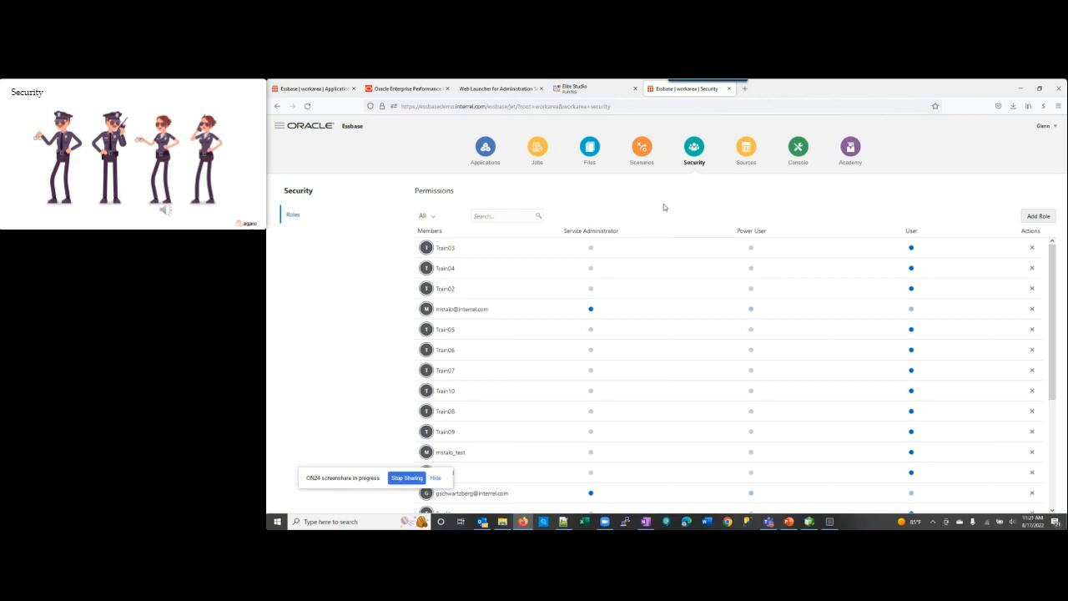
Step: Inspect the Sample application from the application list and view its user and group permissions
{"action": "left_click", "coordinate": [483, 154]}
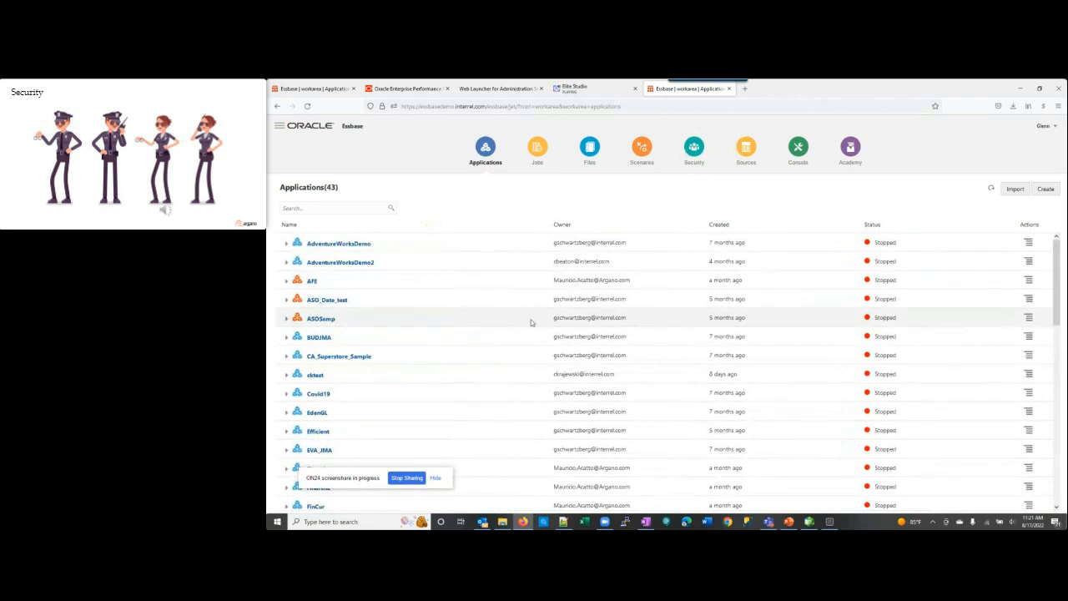
{"action": "scroll", "coordinate": [531, 323], "scroll_direction": "down", "scroll_amount": 6}
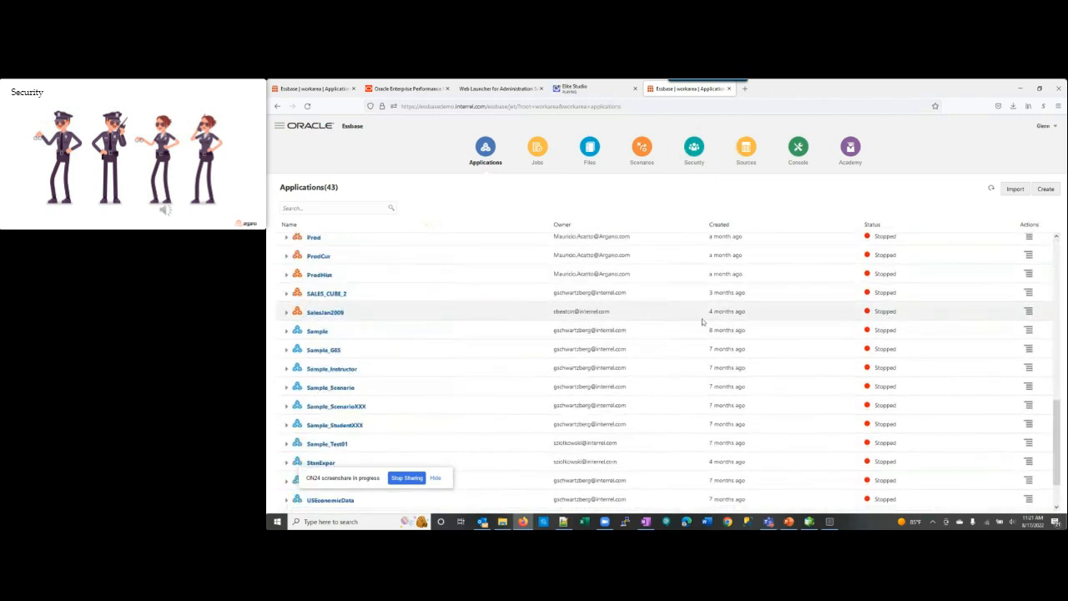
{"action": "left_click", "coordinate": [1029, 332]}
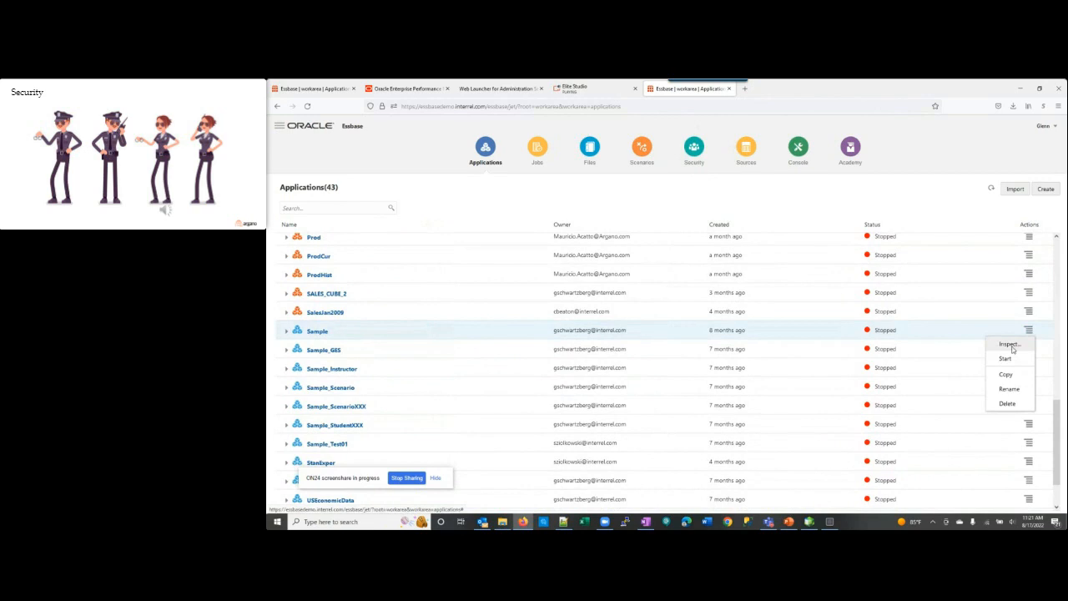
{"action": "left_click", "coordinate": [1009, 344]}
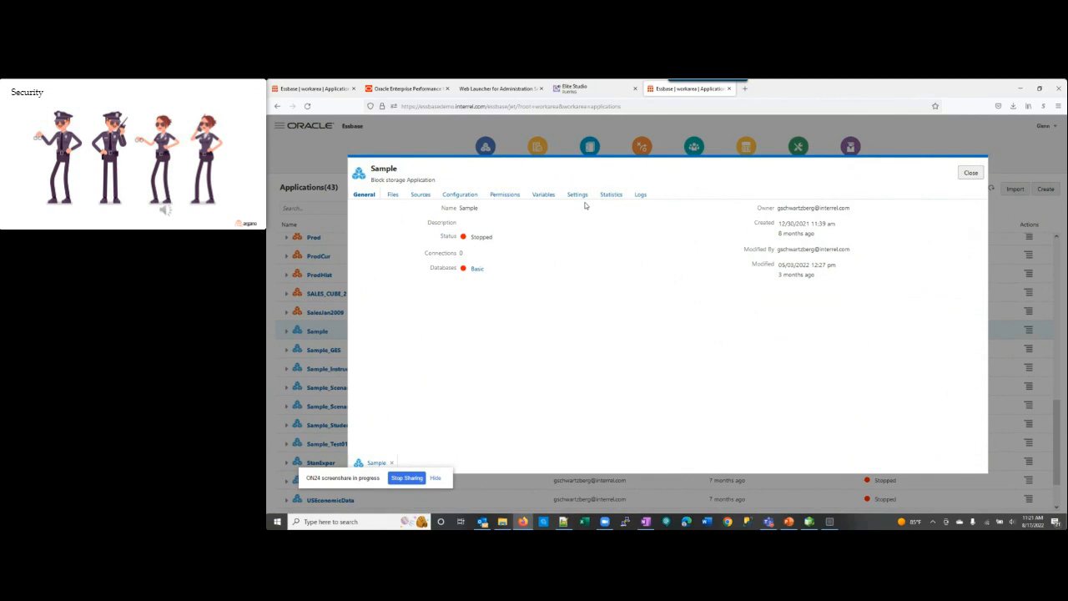
{"action": "left_click", "coordinate": [511, 198]}
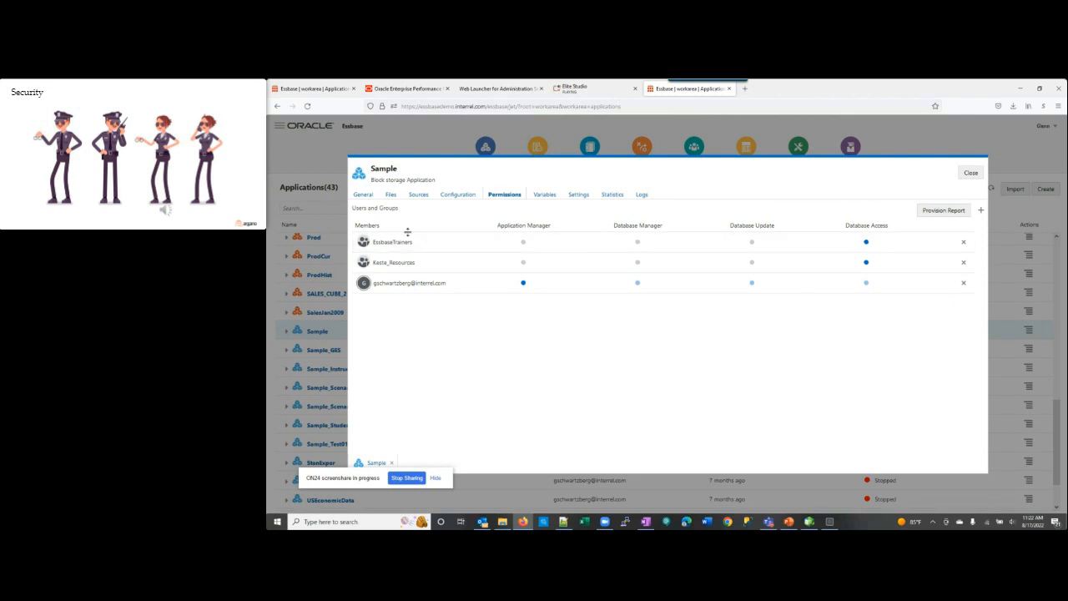
Step: Open the Sample application's Basic database and view the access definition of its test filter
{"action": "left_click", "coordinate": [365, 197]}
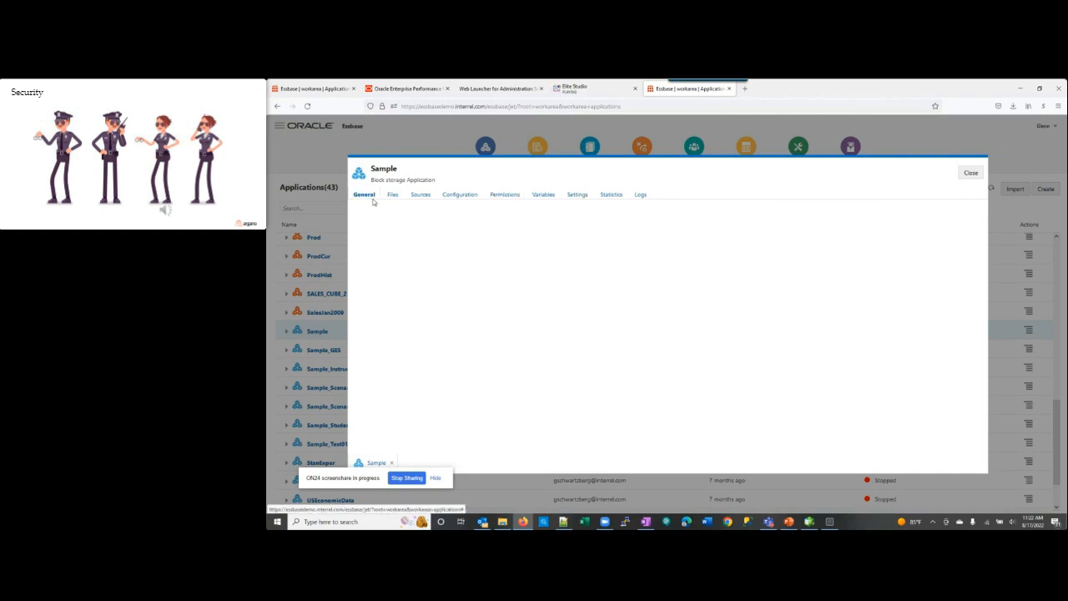
{"action": "left_click", "coordinate": [474, 268]}
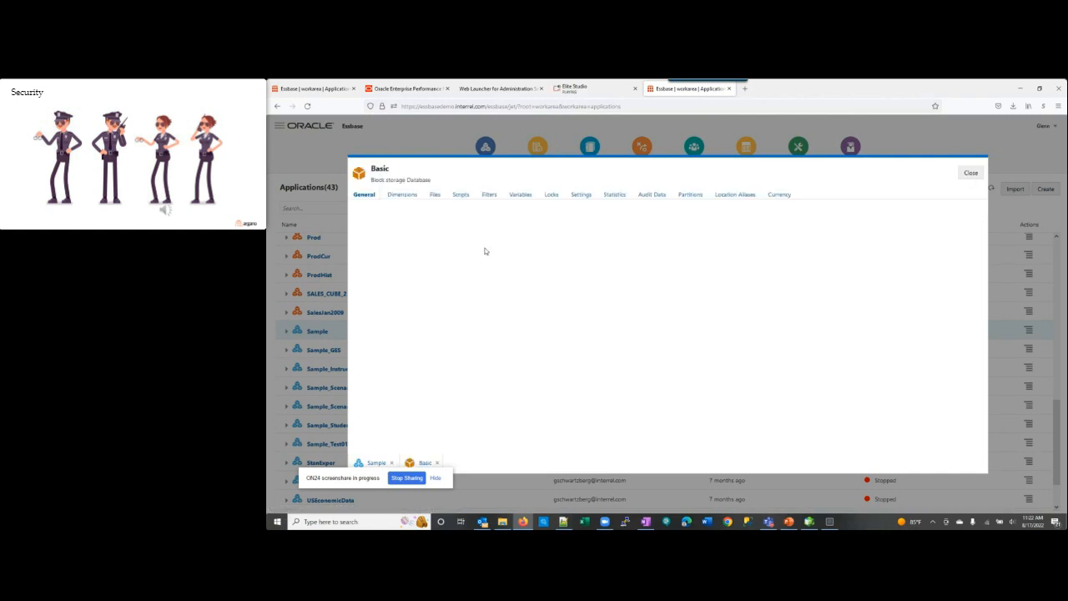
{"action": "left_click", "coordinate": [489, 194]}
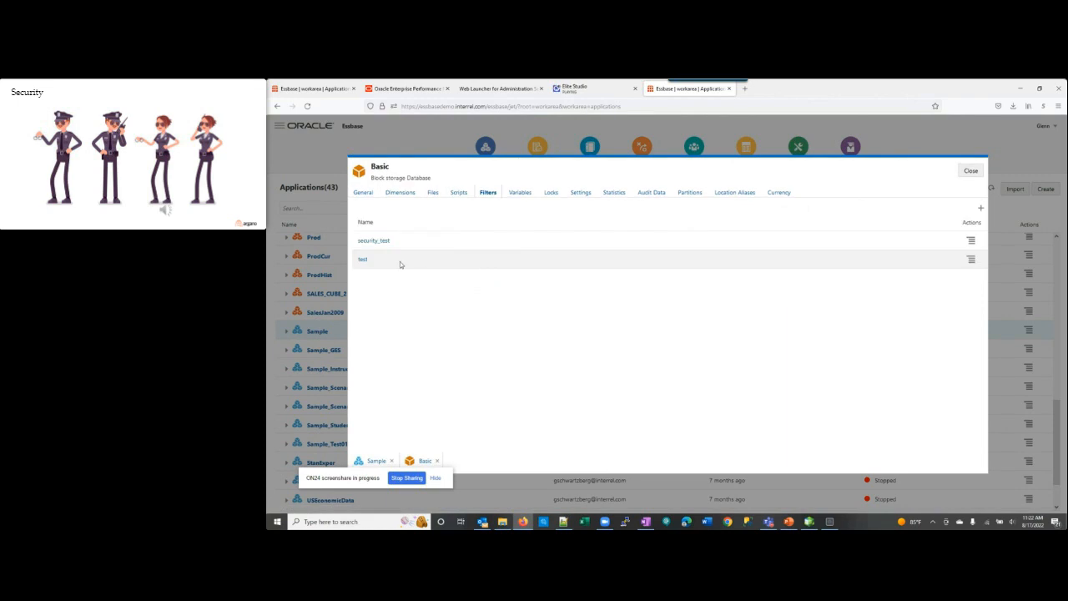
{"action": "left_click", "coordinate": [364, 258]}
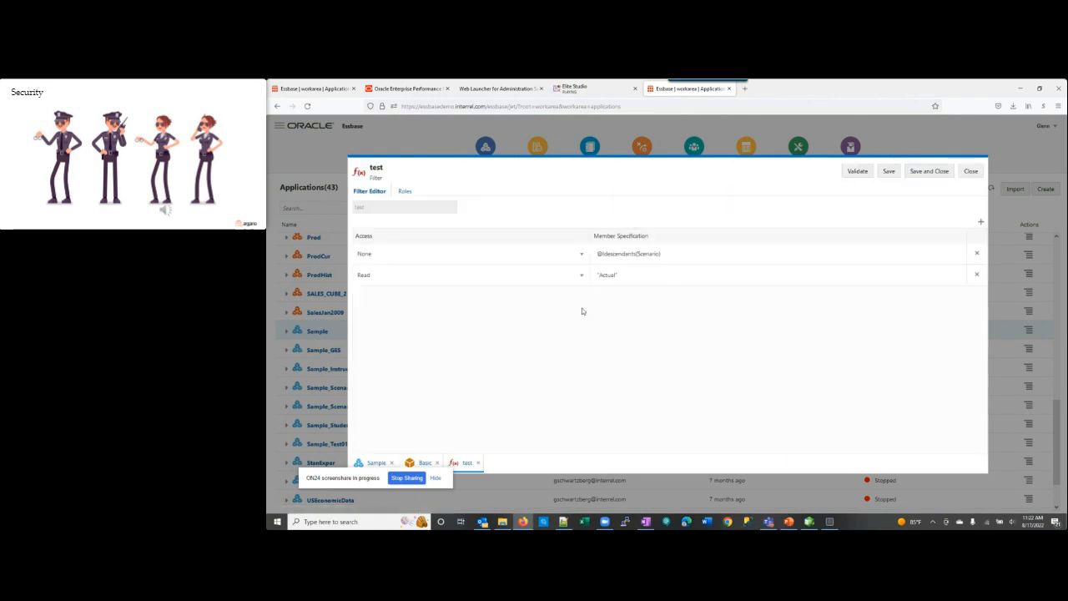
Step: View the users and groups assigned to the test filter, and close the filter, database and application inspectors
{"action": "left_click", "coordinate": [404, 192]}
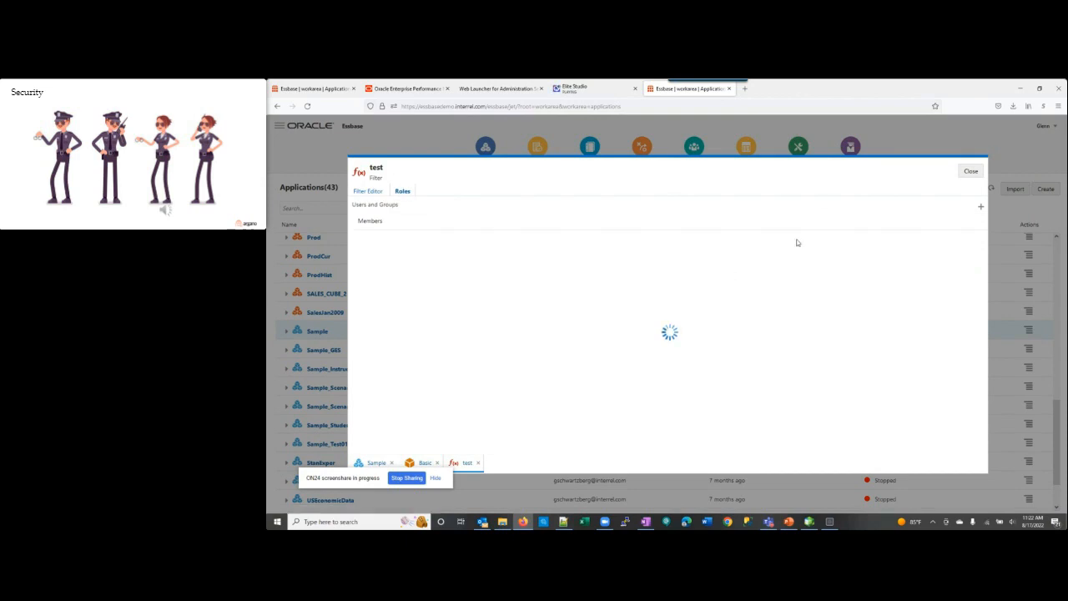
{"action": "left_click", "coordinate": [971, 172]}
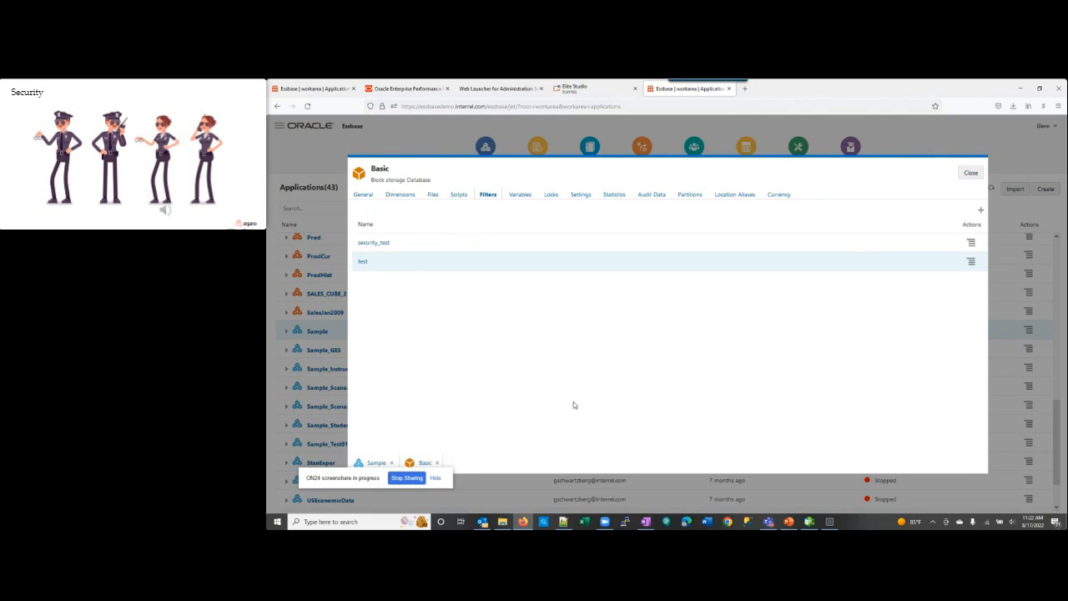
{"action": "left_click", "coordinate": [975, 176]}
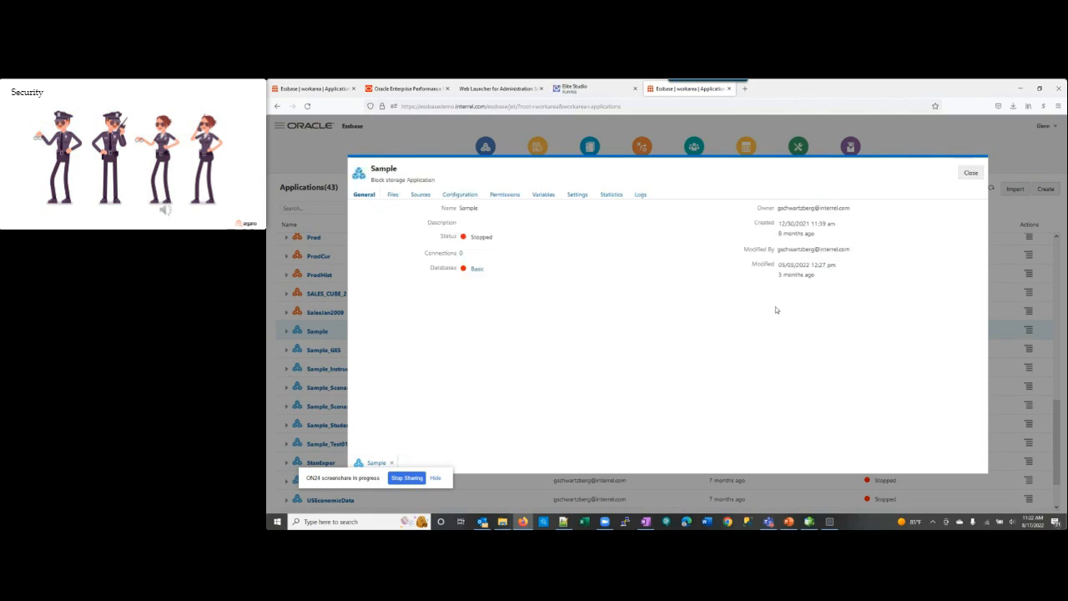
{"action": "left_click", "coordinate": [969, 173]}
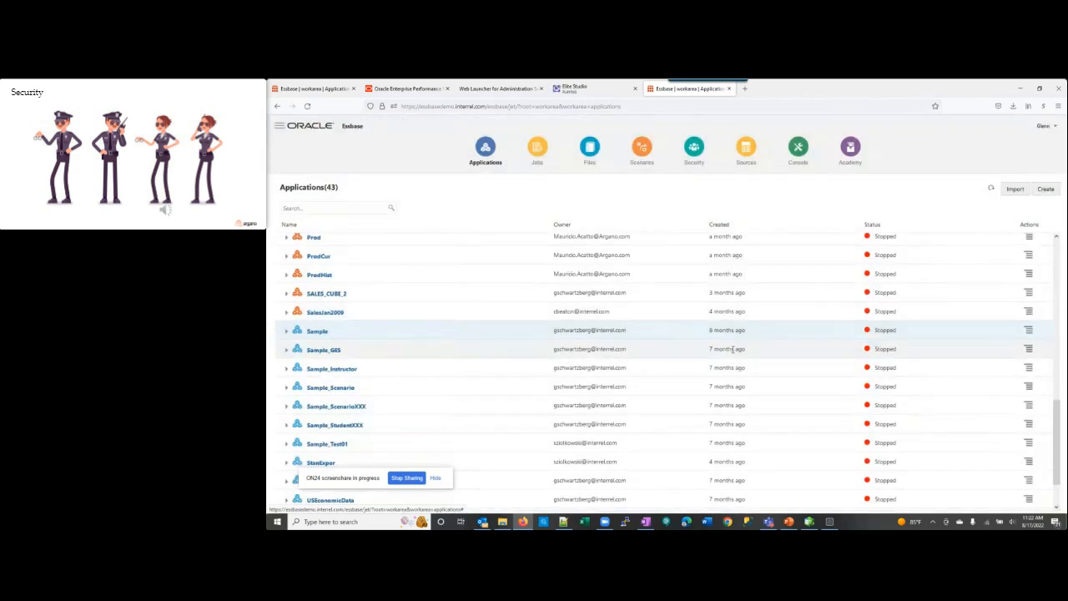
{"action": "left_click", "coordinate": [407, 478]}
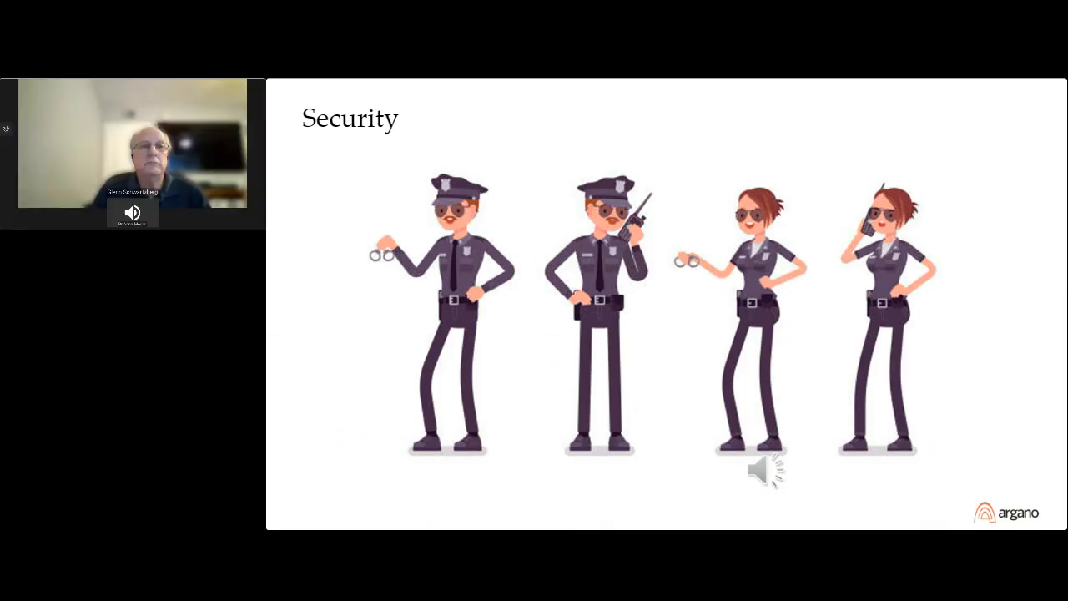
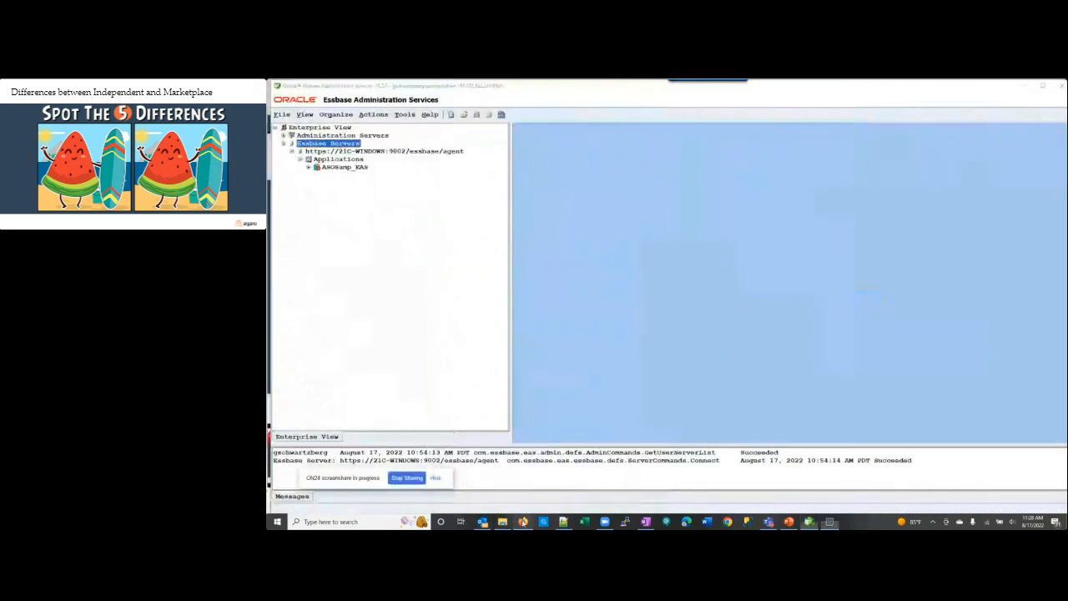
Step: Switch to Firefox, show the Essbase application list on 193.122.152.216 and set the page zoom to 133%
{"action": "left_click", "coordinate": [523, 522]}
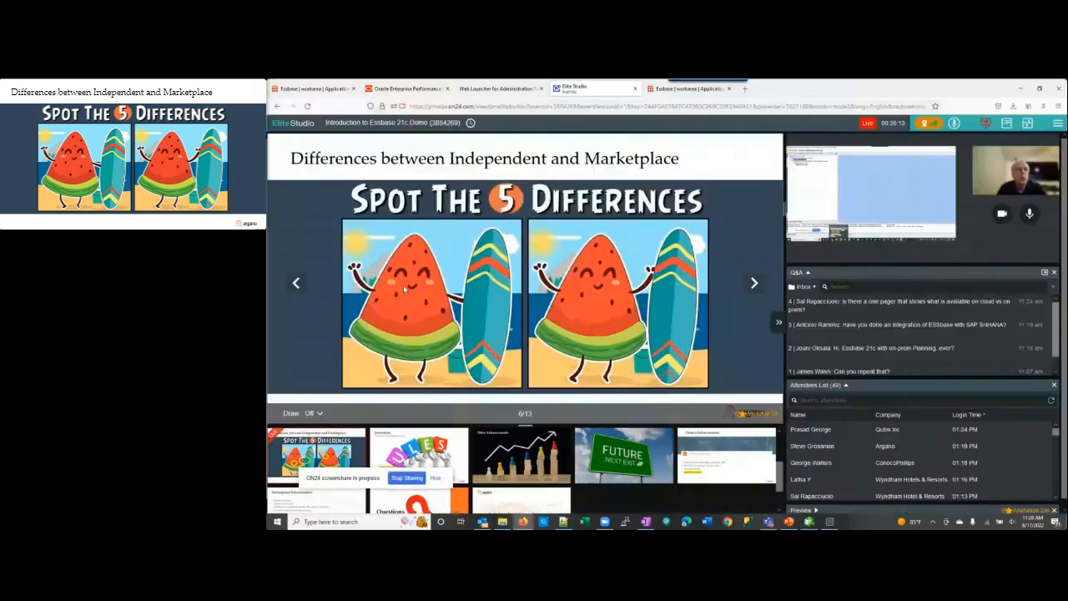
{"action": "left_click", "coordinate": [333, 86]}
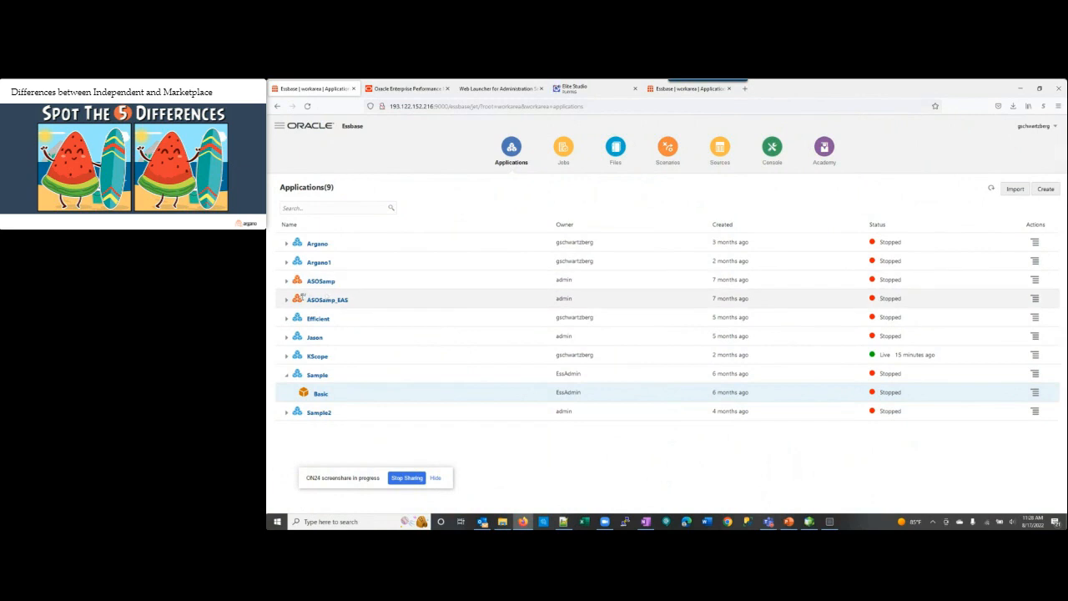
{"action": "left_click", "coordinate": [1057, 106]}
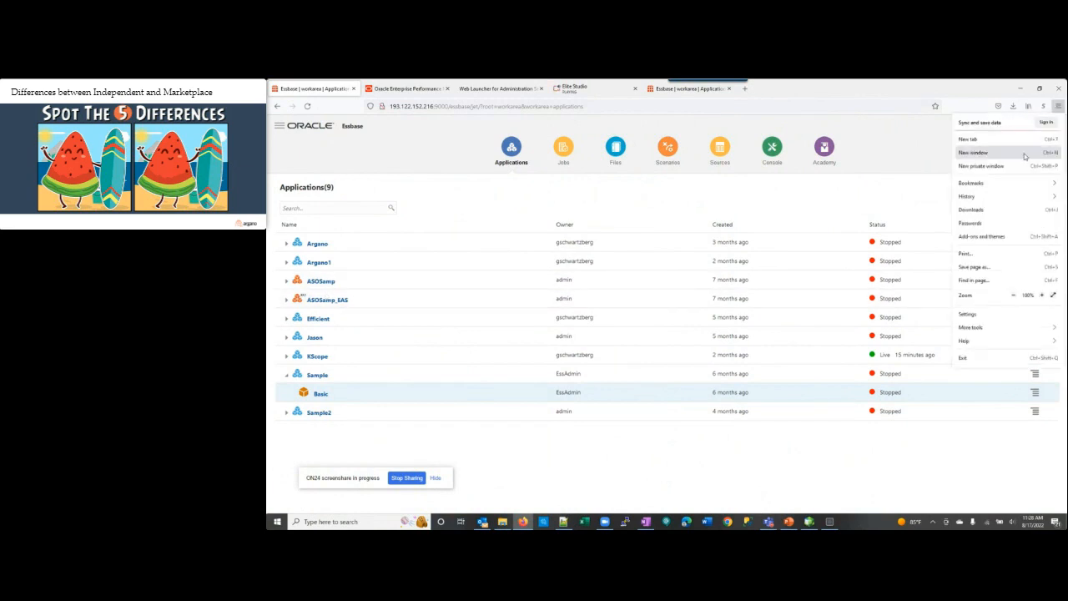
{"action": "left_click", "coordinate": [1041, 295]}
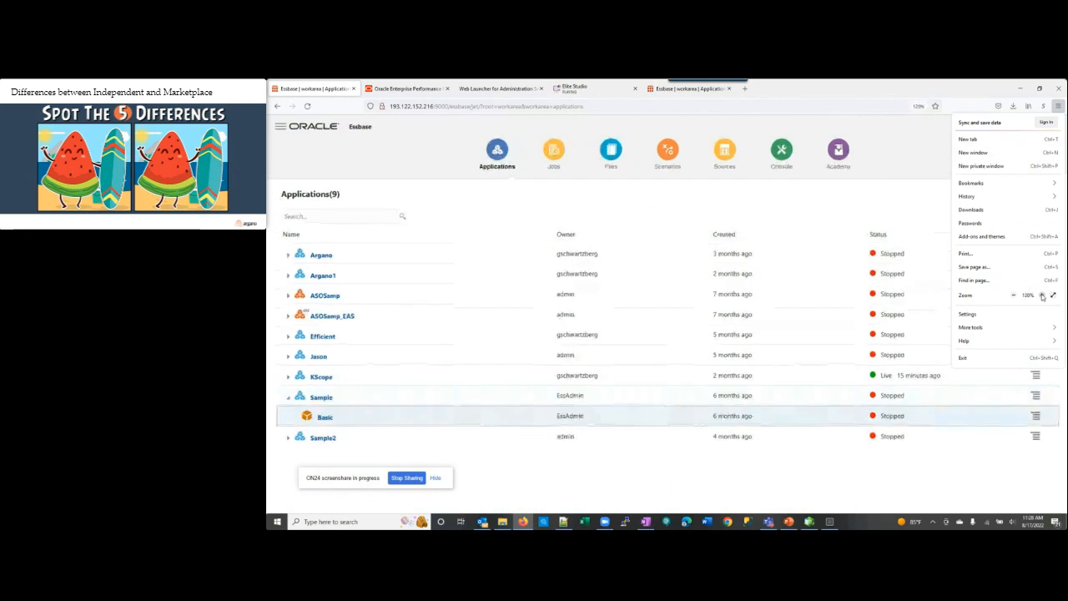
{"action": "left_click", "coordinate": [1041, 295]}
{"action": "left_click", "coordinate": [1041, 295]}
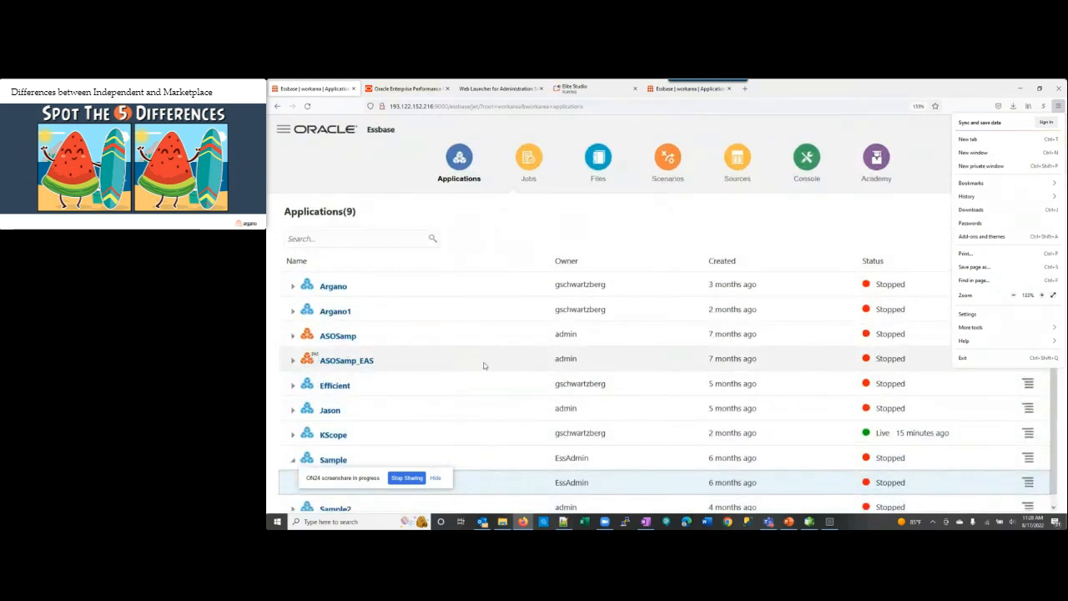
{"action": "left_click", "coordinate": [915, 148]}
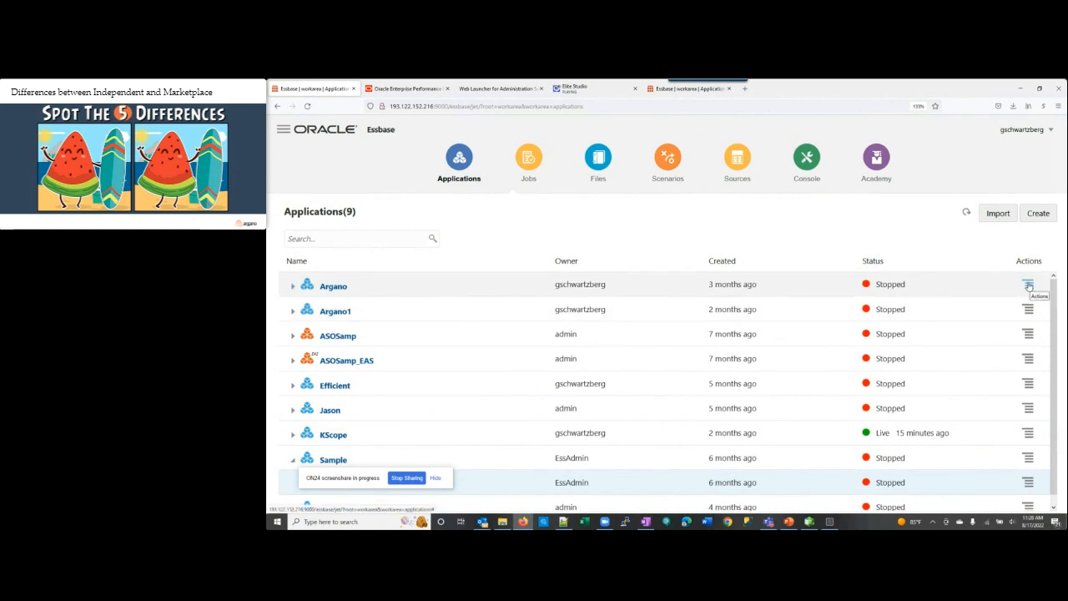
Step: Inspect the Argano application, view its general settings, and close the inspector
{"action": "left_click", "coordinate": [1028, 285]}
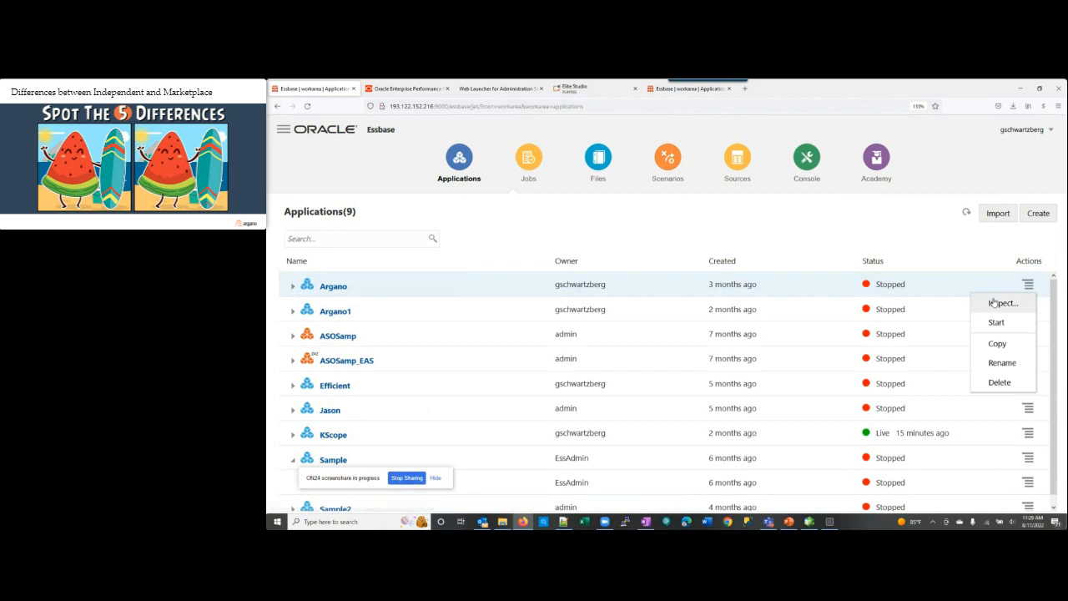
{"action": "left_click", "coordinate": [993, 303]}
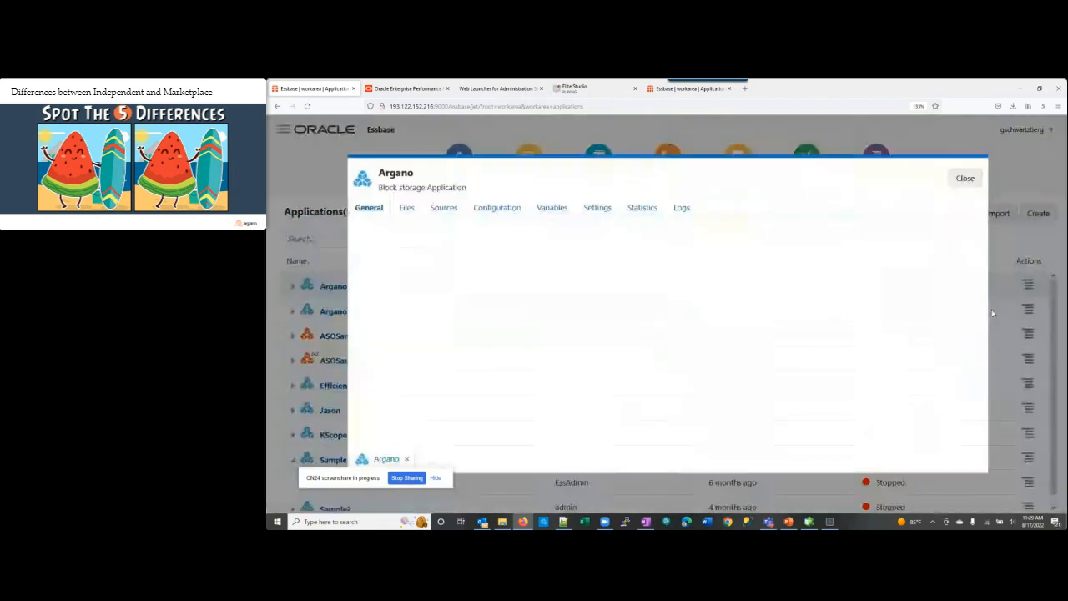
{"action": "left_click", "coordinate": [598, 207]}
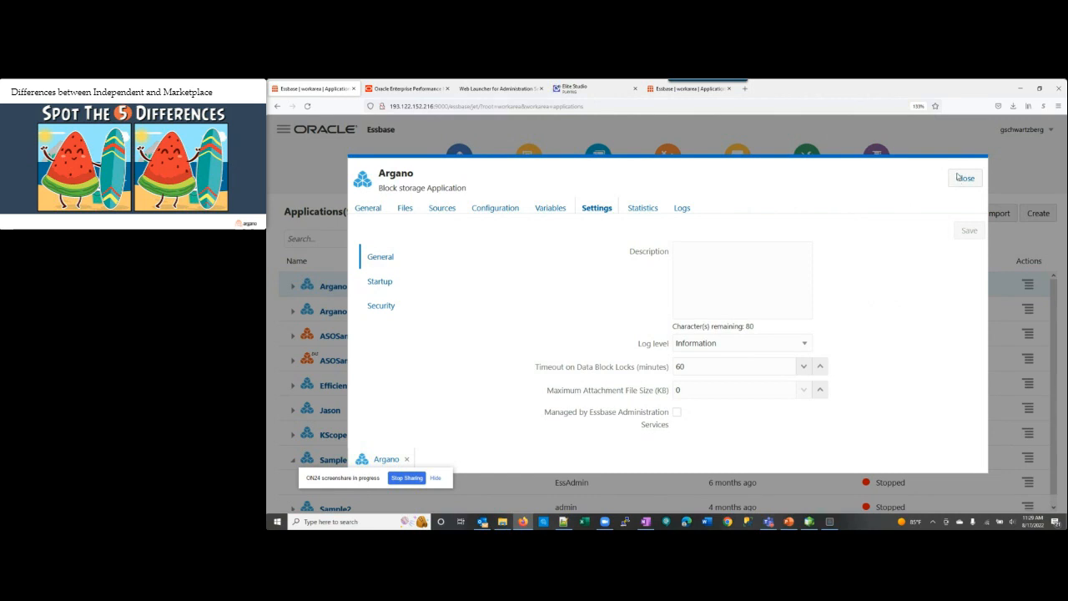
{"action": "left_click", "coordinate": [963, 184]}
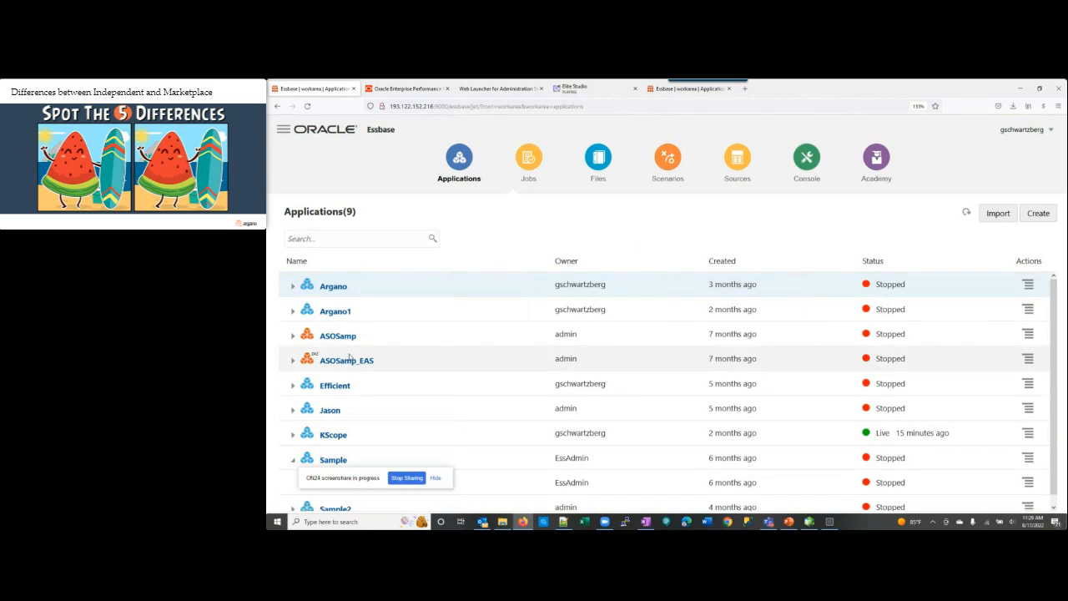
Step: Open the outline of the ASOSamp_EAS application's Basic database for review and close it
{"action": "left_click", "coordinate": [291, 362]}
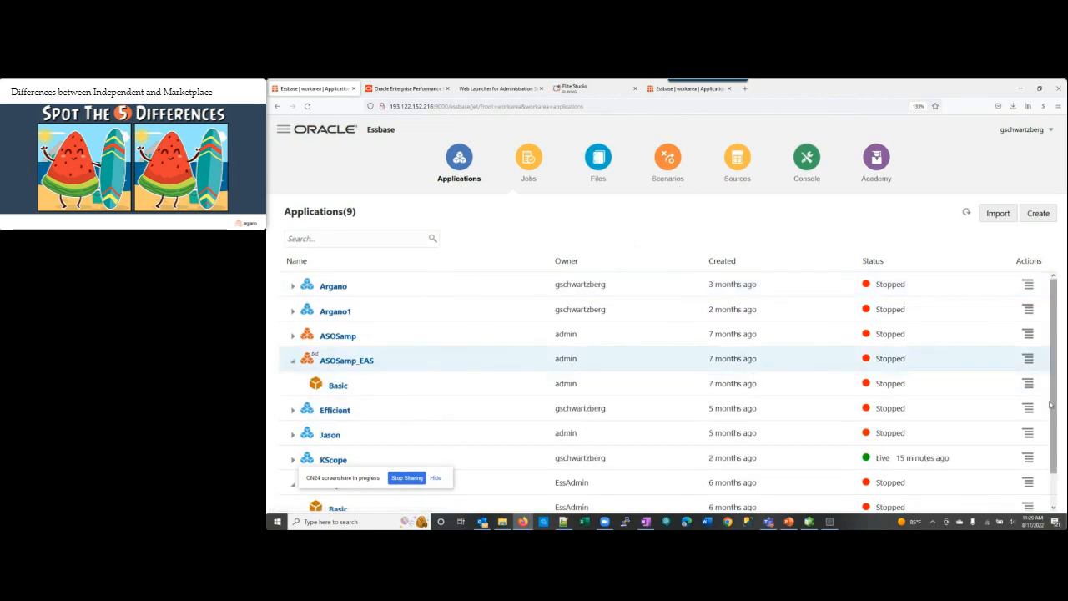
{"action": "left_click", "coordinate": [1027, 385]}
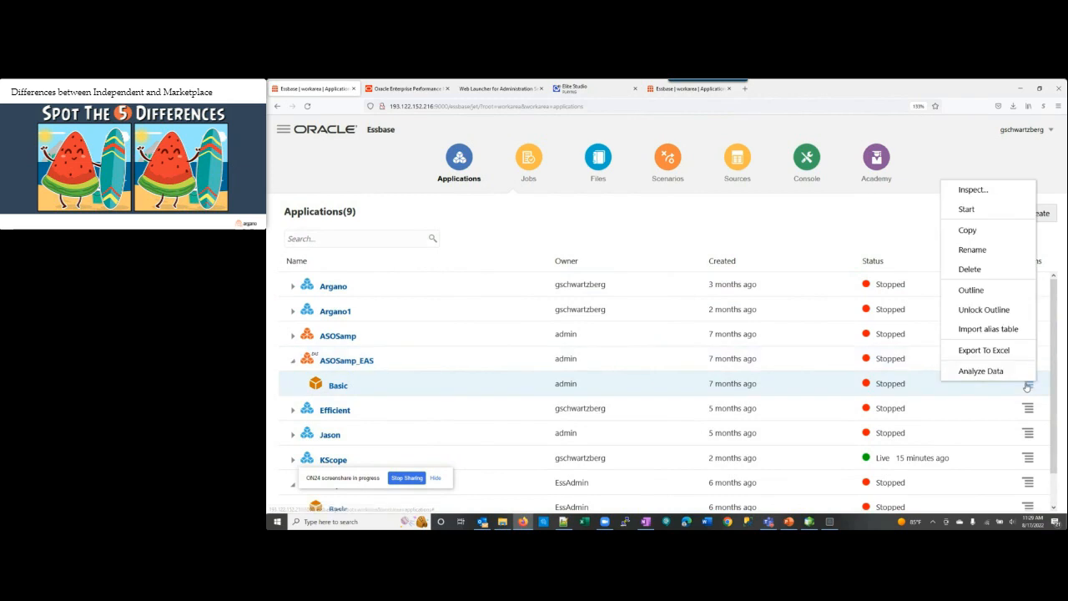
{"action": "left_click", "coordinate": [971, 290]}
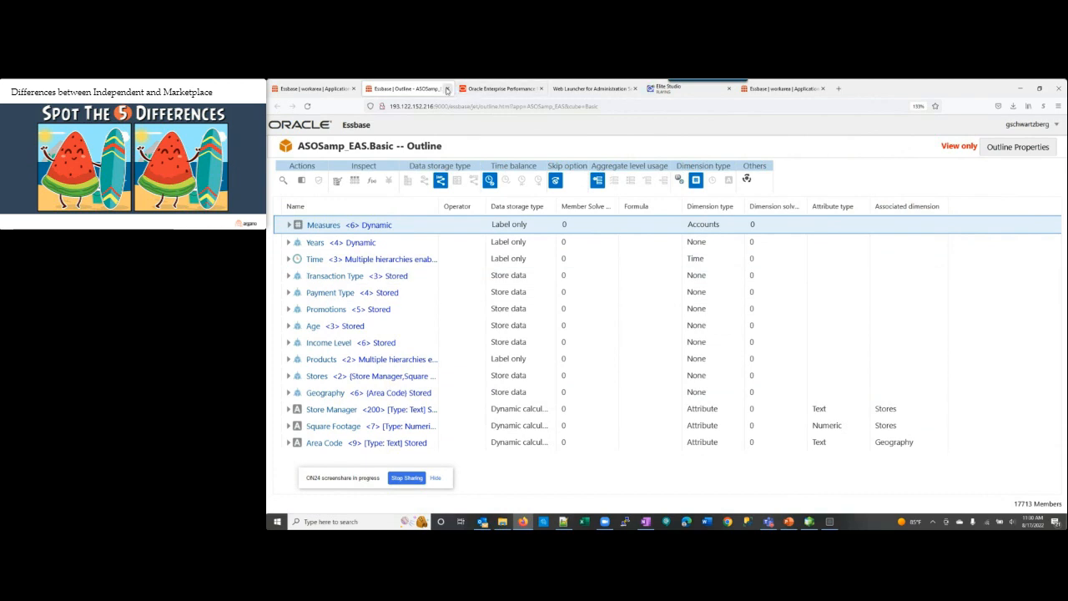
{"action": "left_click", "coordinate": [447, 88]}
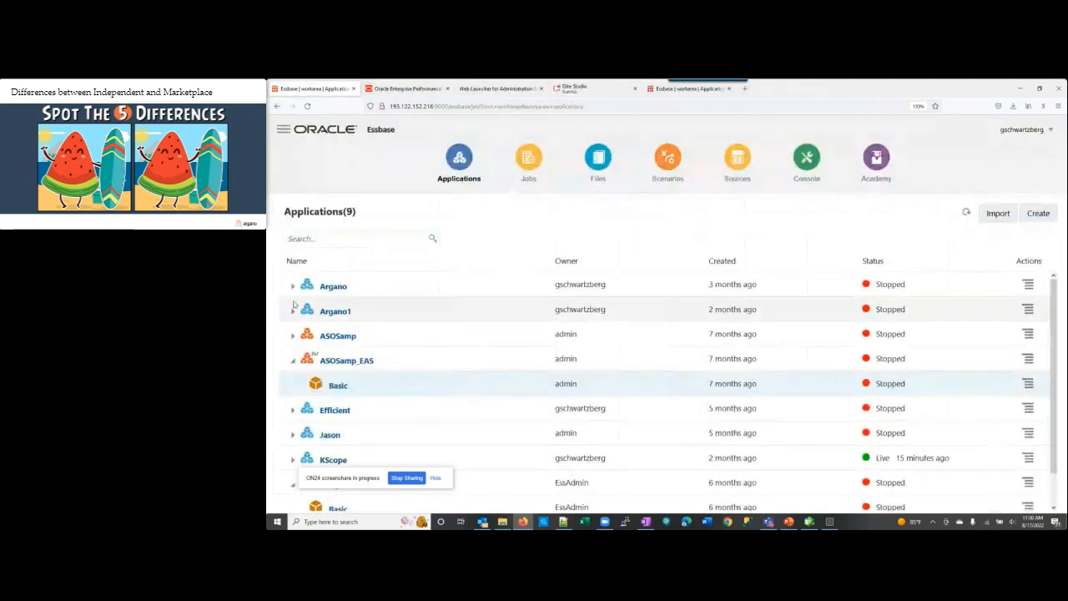
Step: Open the outline of the Sample application's Basic database, review the Year dimension's member properties, and close the properties view
{"action": "scroll", "coordinate": [419, 401], "scroll_direction": "down", "scroll_amount": 1}
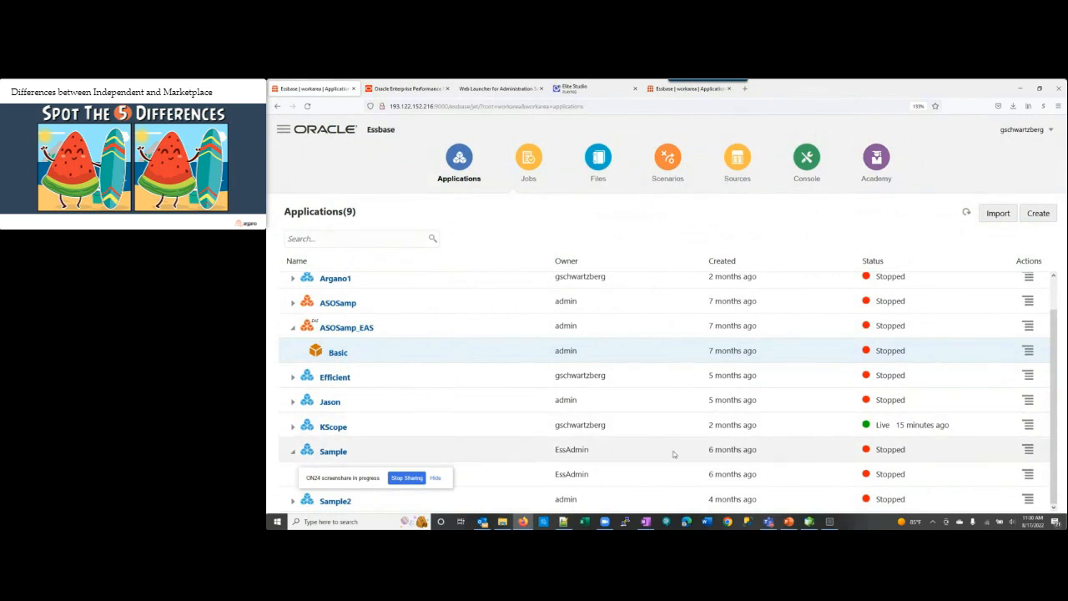
{"action": "left_click", "coordinate": [1027, 476]}
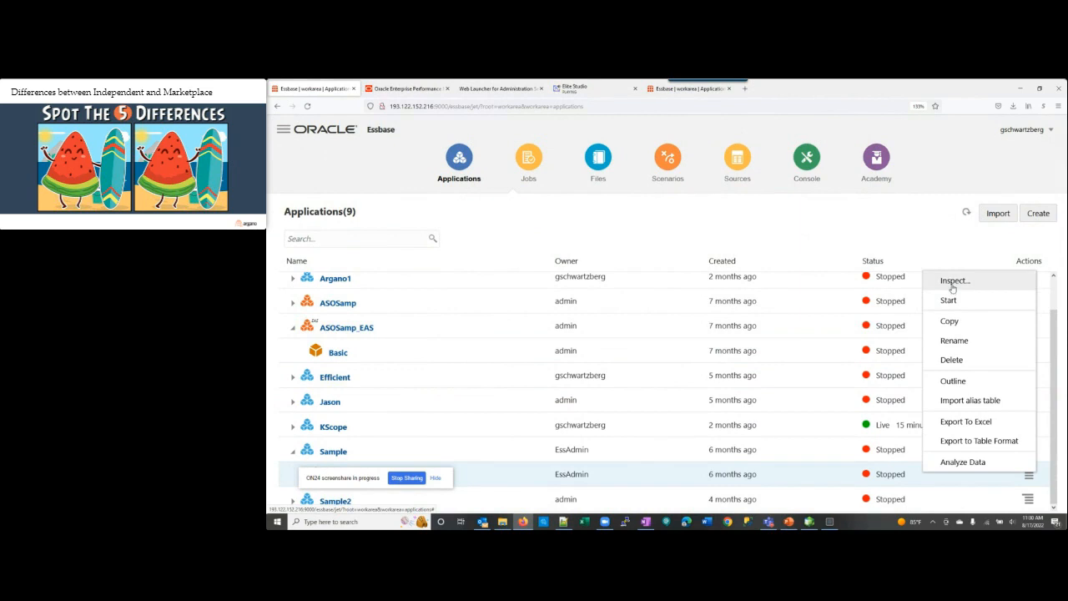
{"action": "left_click", "coordinate": [956, 382]}
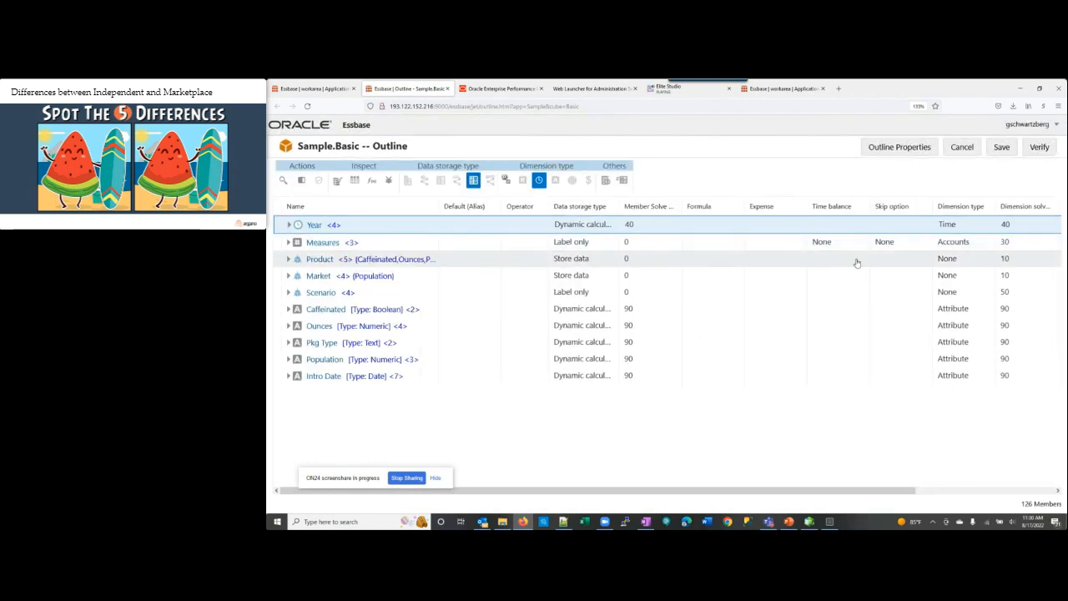
{"action": "left_click", "coordinate": [301, 180]}
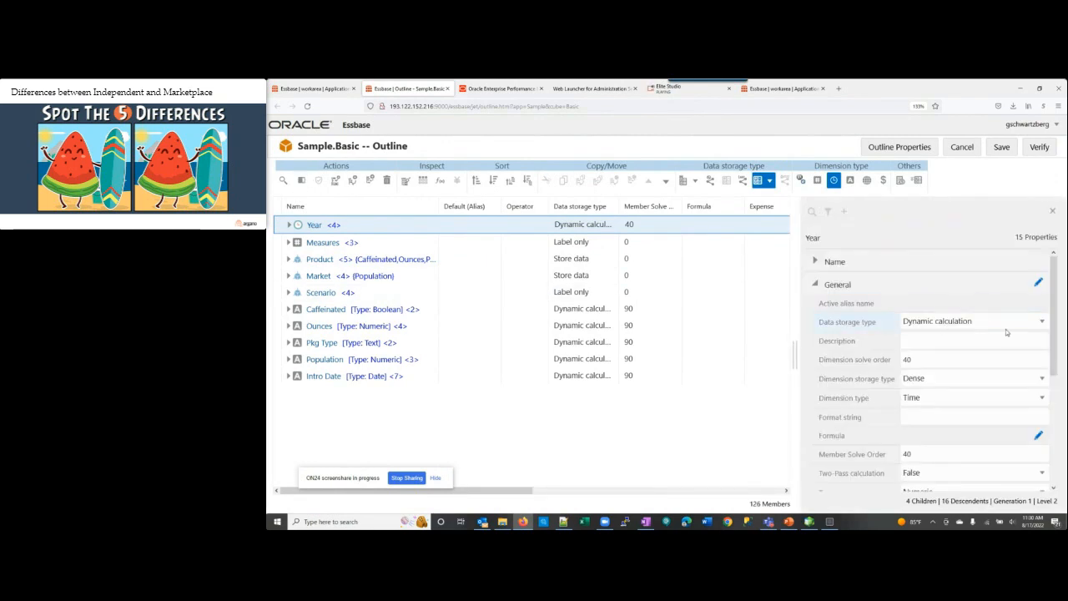
{"action": "scroll", "coordinate": [1006, 332], "scroll_direction": "down", "scroll_amount": 4}
{"action": "scroll", "coordinate": [998, 343], "scroll_direction": "up", "scroll_amount": 2}
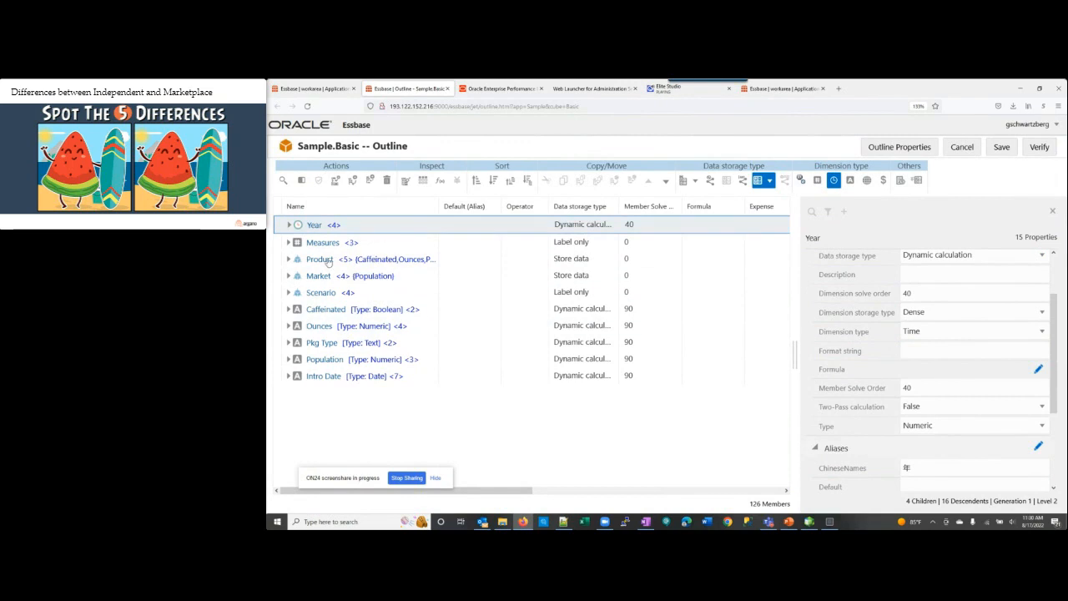
{"action": "left_click", "coordinate": [1052, 211]}
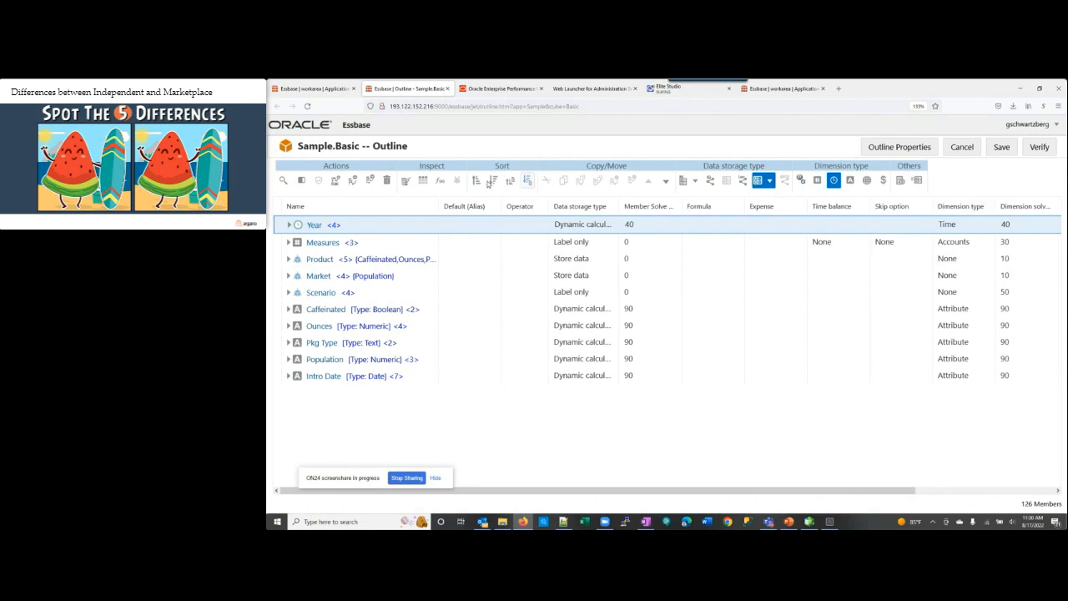
Step: Add the Long Names and ChineseNames aliases to the displayed member properties, move ChineseNames to first place, and apply the selection
{"action": "left_click", "coordinate": [421, 182]}
{"action": "scroll", "coordinate": [586, 292], "scroll_direction": "down", "scroll_amount": 5}
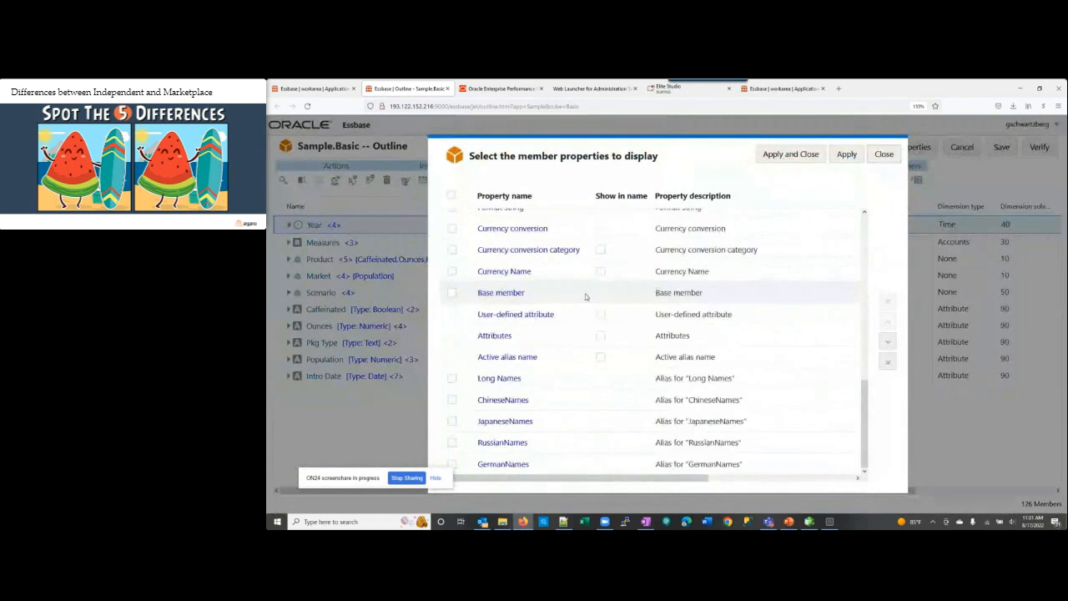
{"action": "left_click", "coordinate": [451, 378]}
{"action": "left_click", "coordinate": [452, 400]}
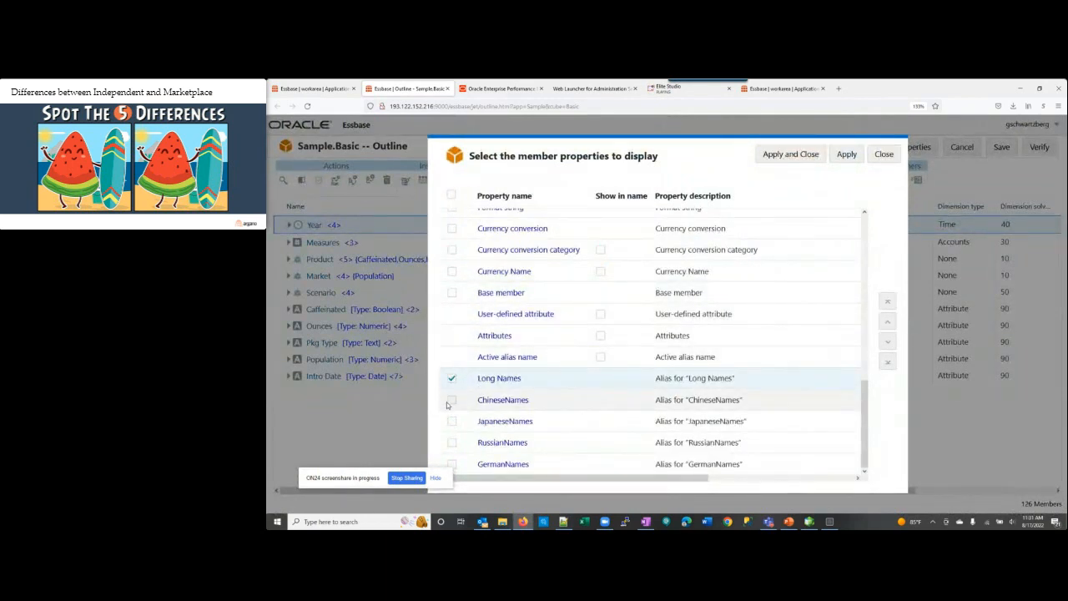
{"action": "left_click", "coordinate": [886, 302]}
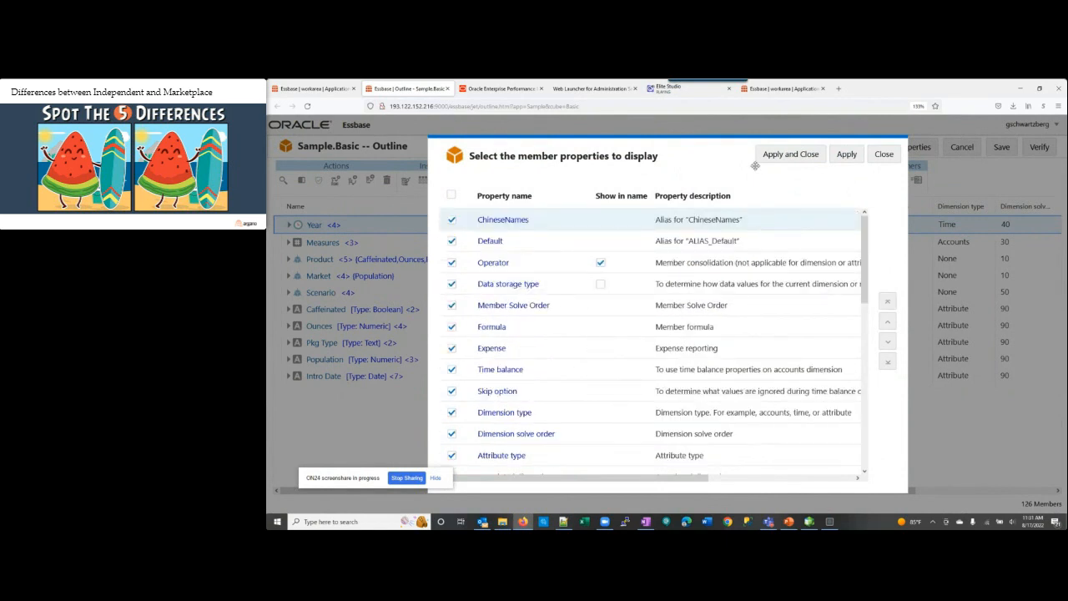
{"action": "left_click", "coordinate": [847, 154]}
{"action": "left_click", "coordinate": [792, 155]}
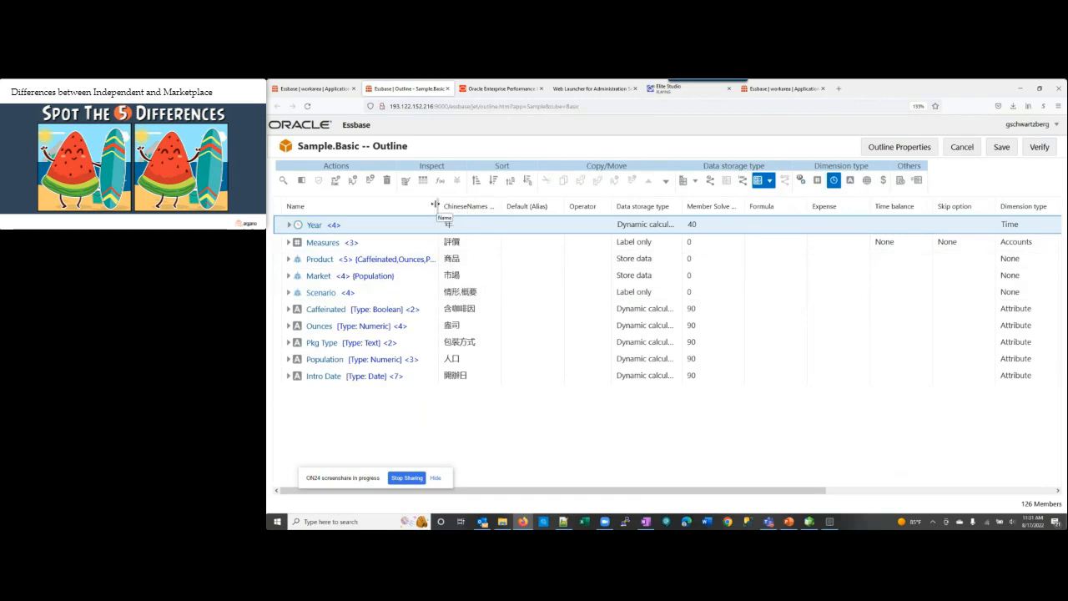
Step: Set the data storage of the whole Market hierarchy to Dynamic in the Sample.Basic outline
{"action": "left_click", "coordinate": [309, 242]}
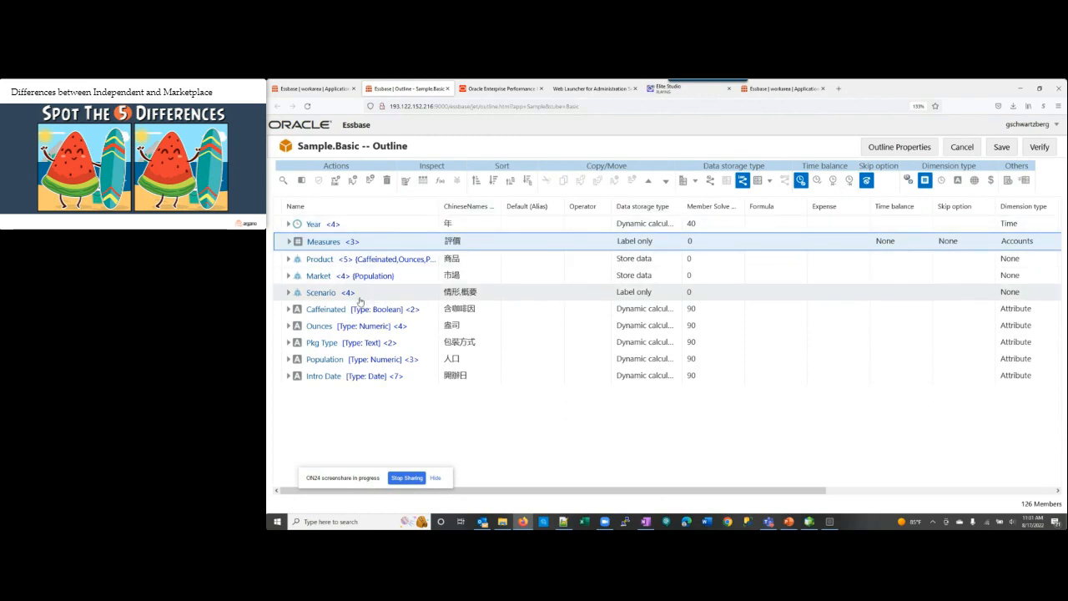
{"action": "left_click", "coordinate": [328, 278]}
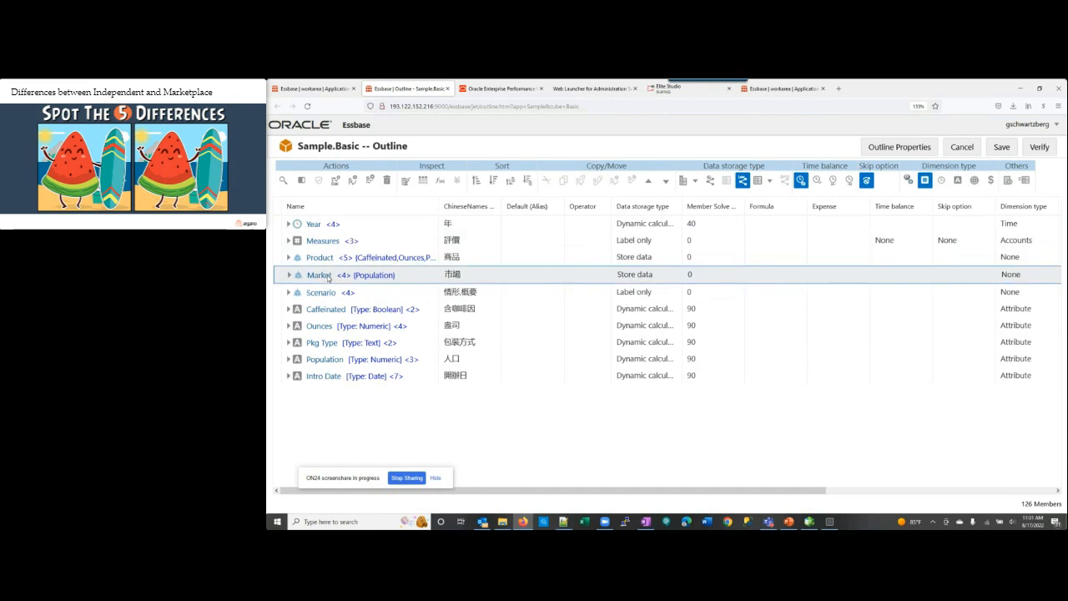
{"action": "right_click", "coordinate": [330, 275]}
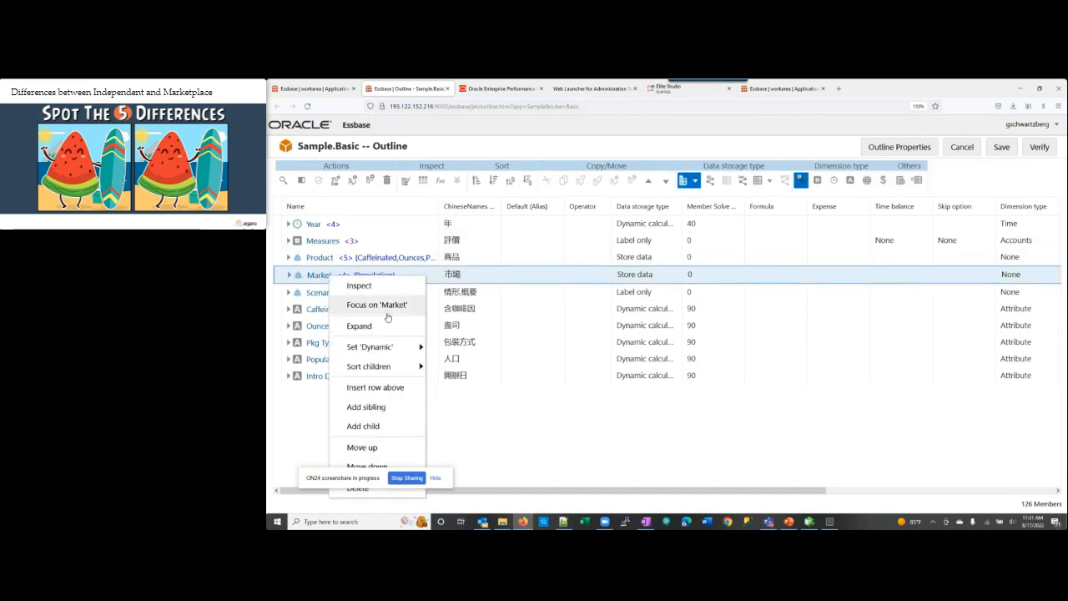
{"action": "mouse_move", "coordinate": [420, 349]}
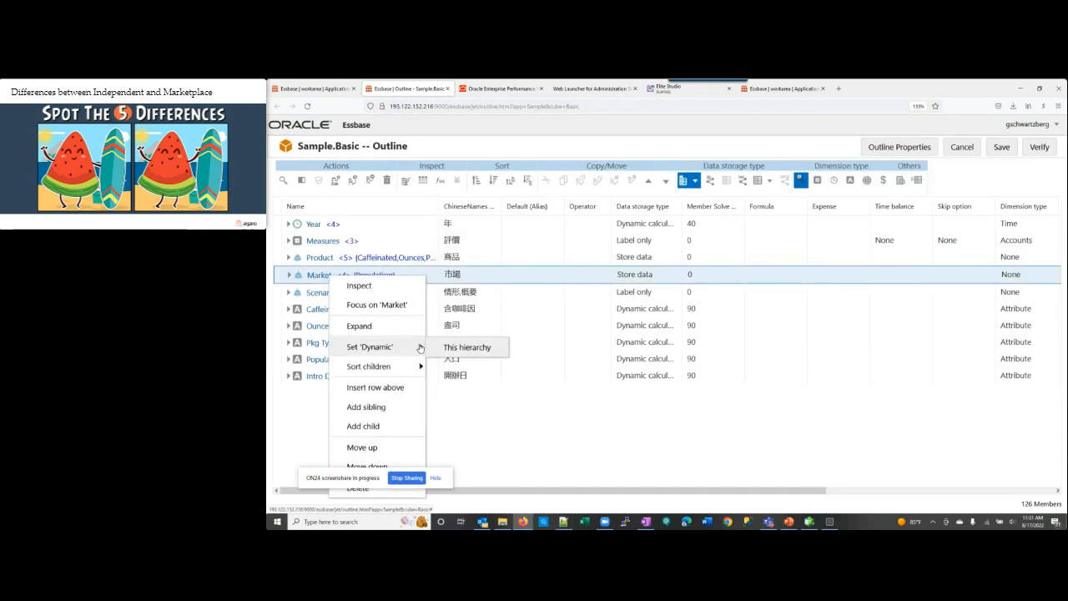
{"action": "left_click", "coordinate": [463, 347]}
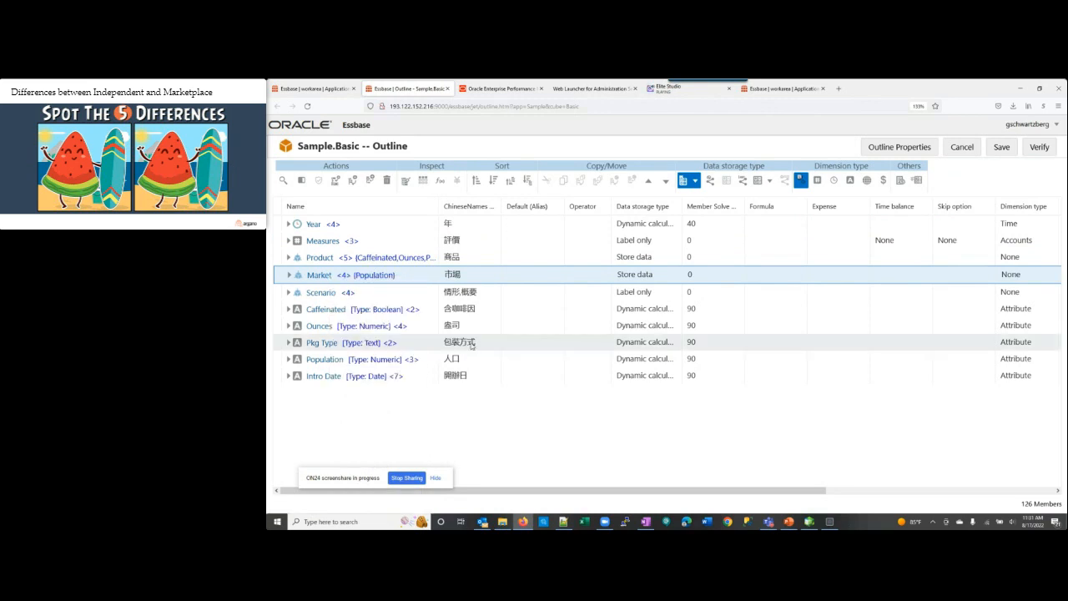
Step: Set the Market hierarchy's data storage back to Stored for the whole hierarchy
{"action": "right_click", "coordinate": [341, 282]}
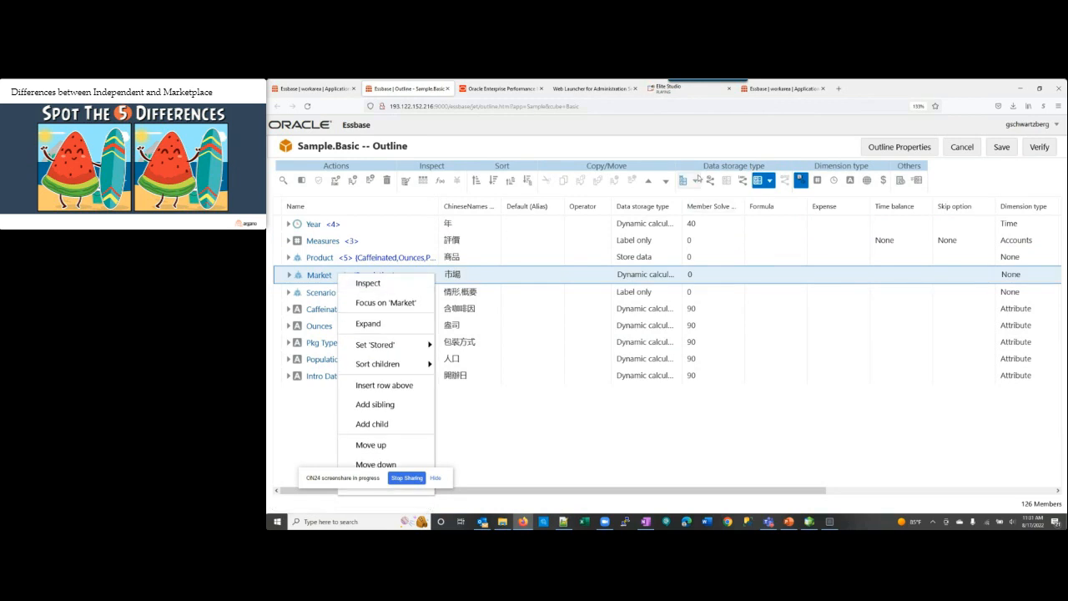
{"action": "left_click", "coordinate": [695, 181]}
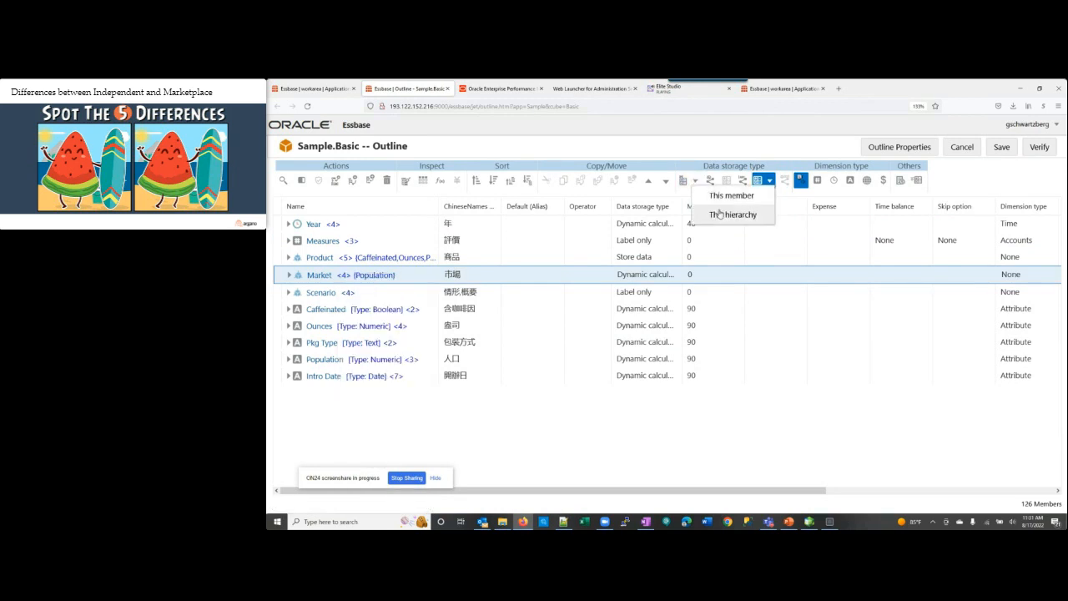
{"action": "left_click", "coordinate": [716, 216]}
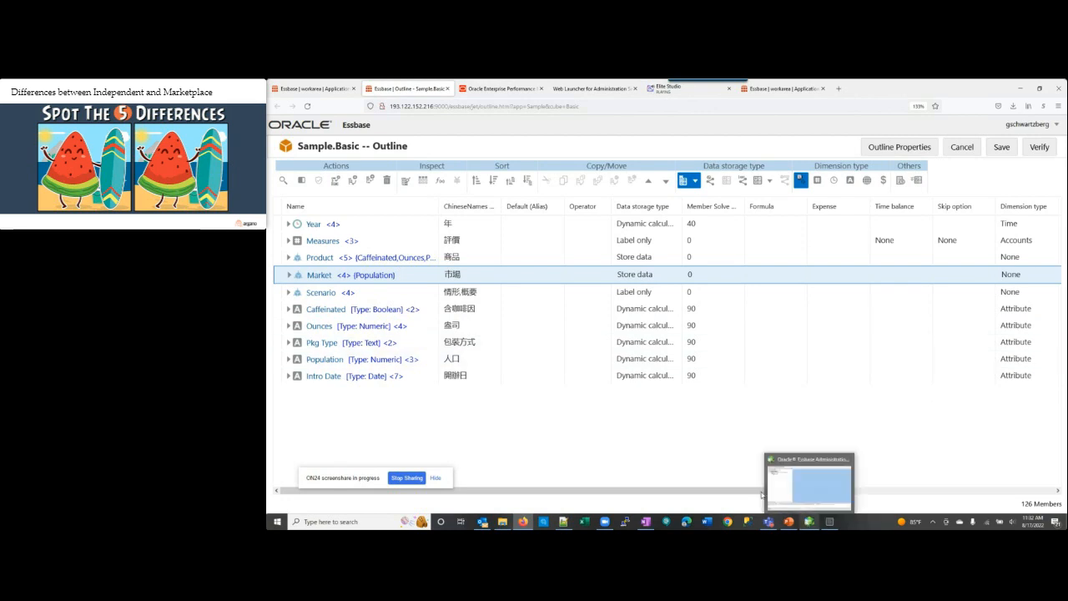
Step: Switch to Essbase Administration Services and expand the ASOSamp_EAS application down to the contents of its Basic database
{"action": "left_click", "coordinate": [809, 522]}
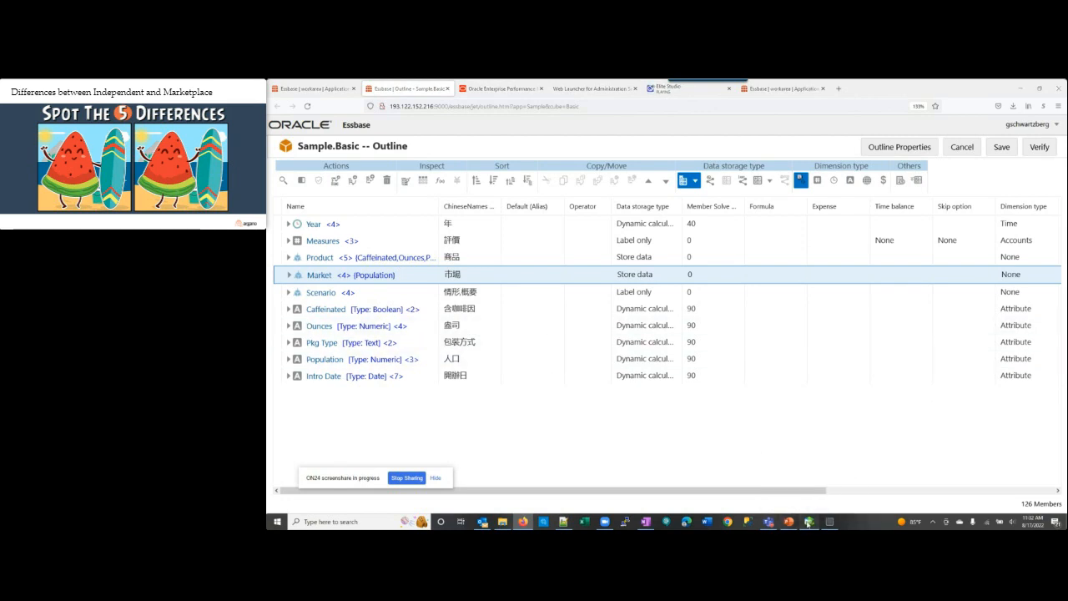
{"action": "left_click", "coordinate": [308, 167]}
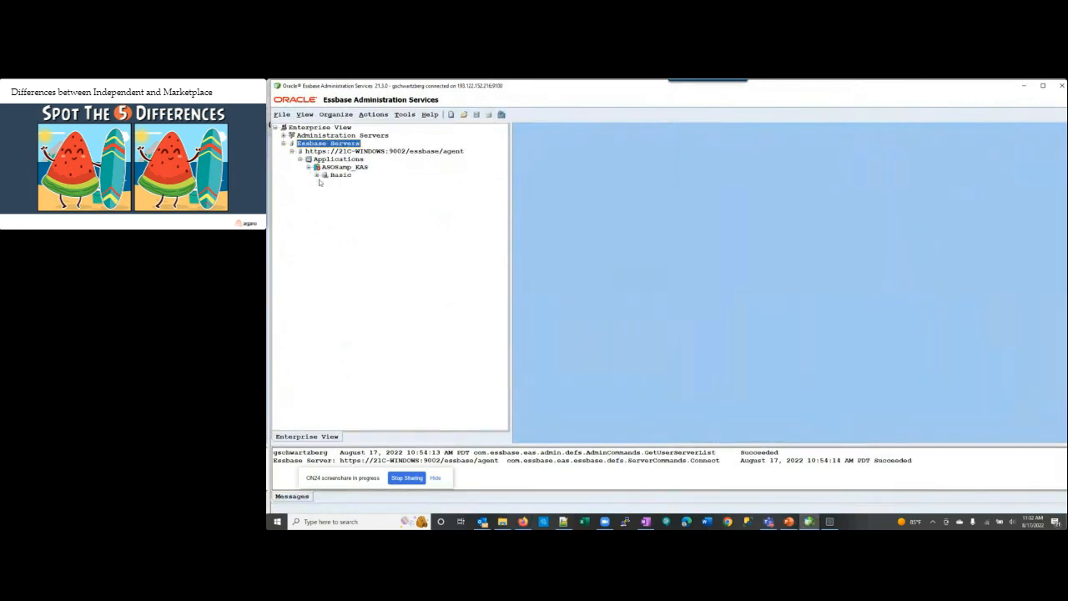
{"action": "left_click", "coordinate": [317, 176]}
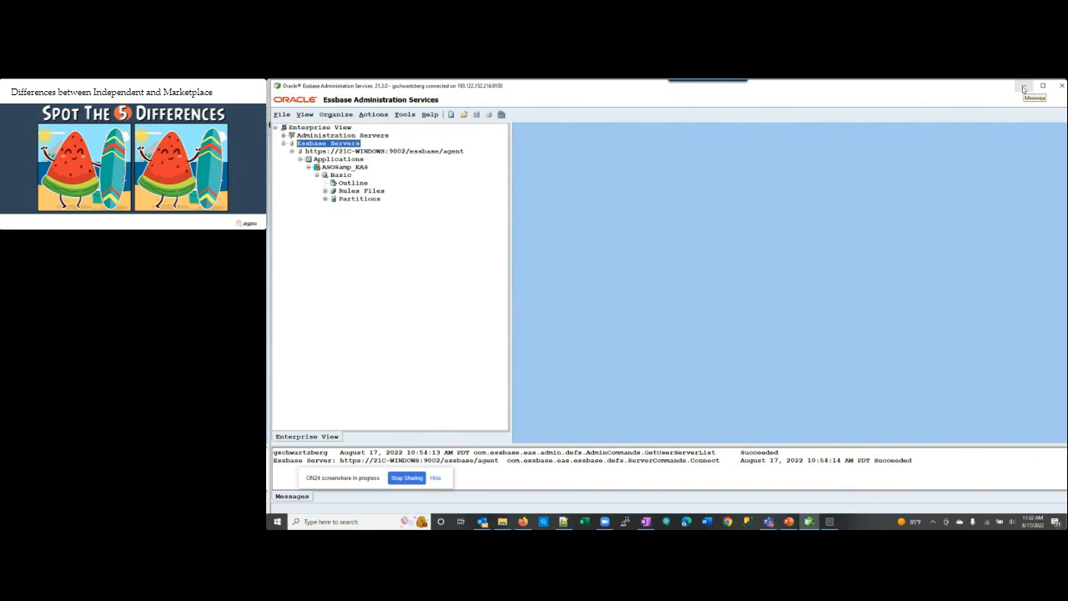
{"action": "left_click", "coordinate": [399, 479]}
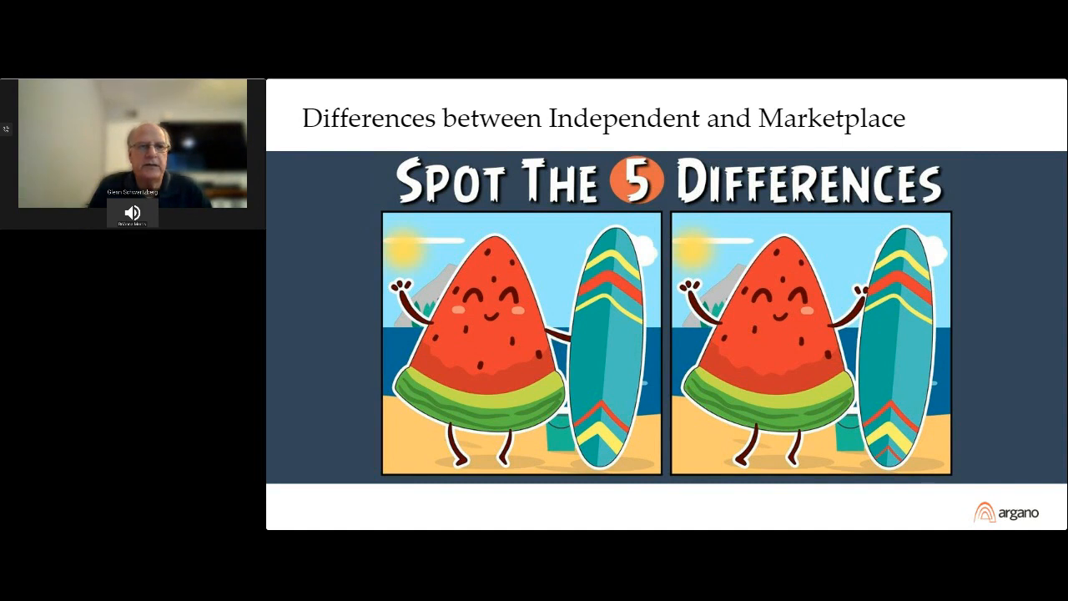
{"action": "key", "text": "Right"}
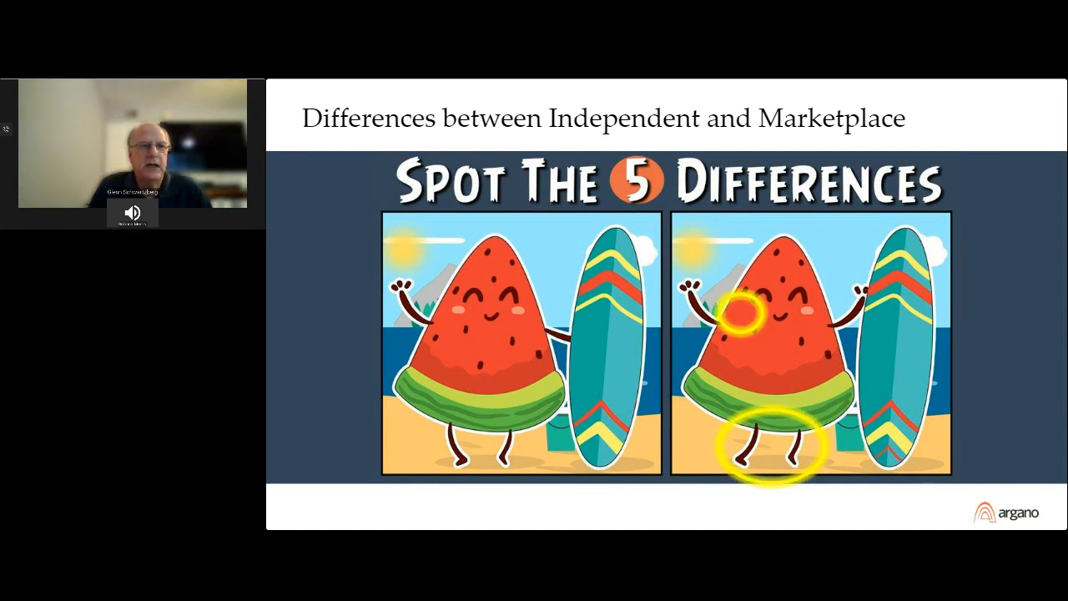
{"action": "key", "text": "Right"}
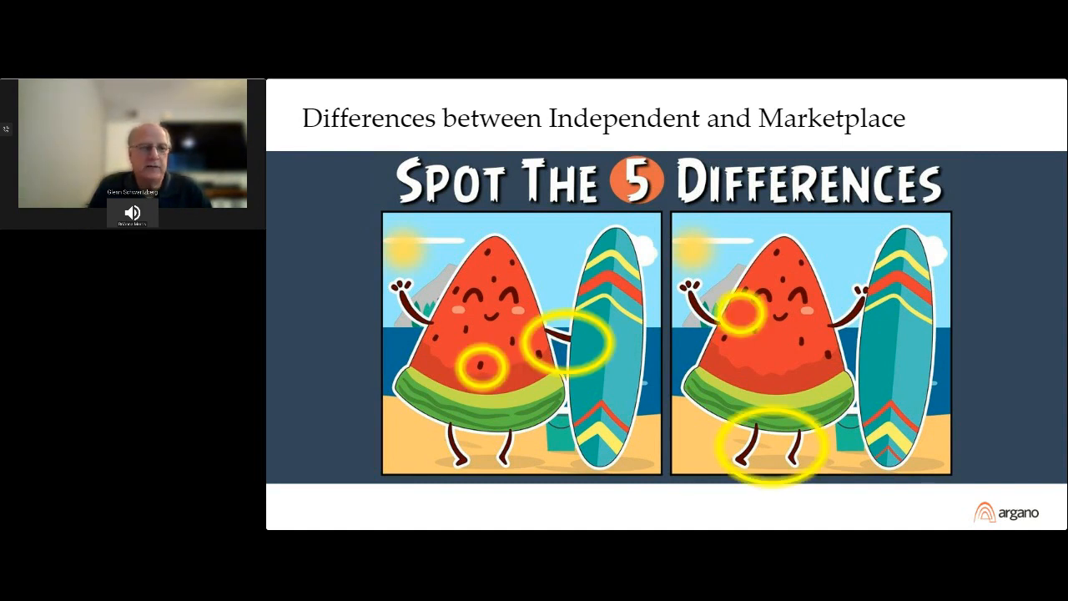
{"action": "key", "text": "Right"}
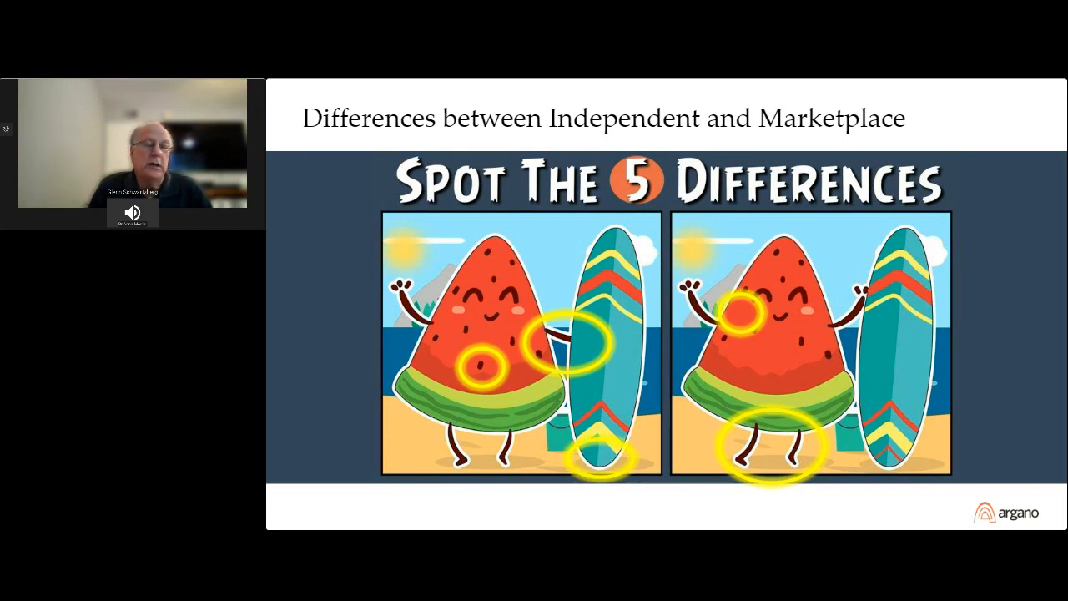
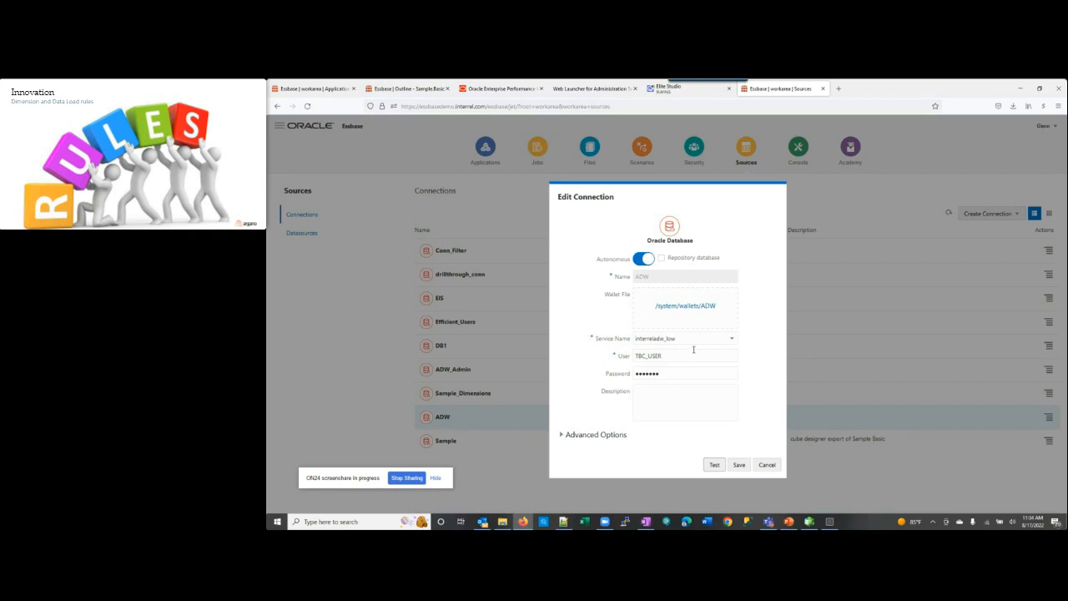
Step: Close the ADW connection's edit dialog without saving
{"action": "left_click", "coordinate": [767, 468]}
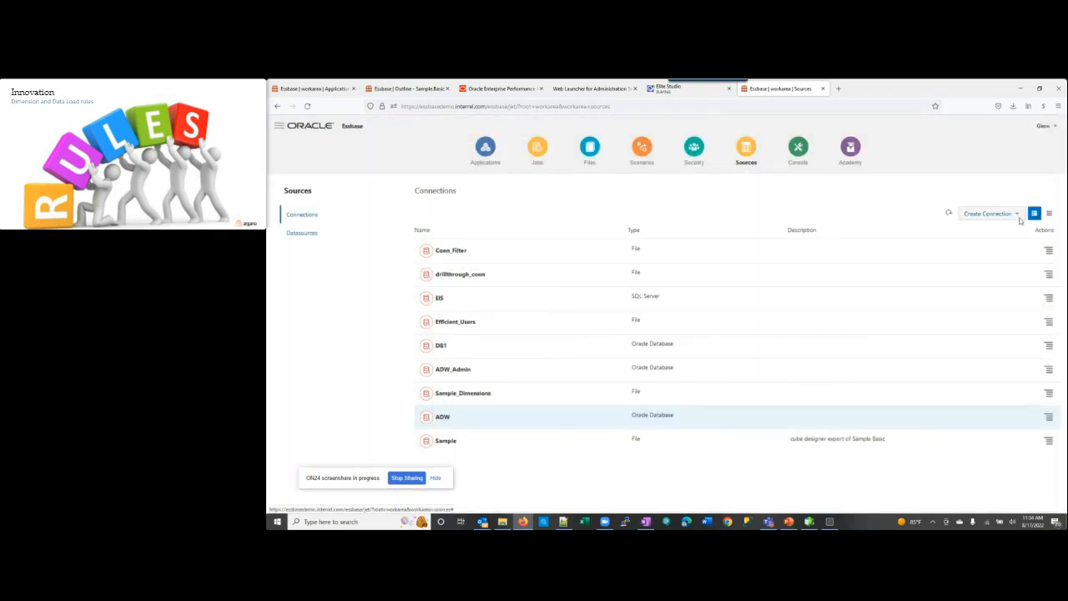
Step: Review the available connection types and the datasource list, then open the Drillthrough_DS datasource's settings and close them without changes
{"action": "left_click", "coordinate": [1002, 213]}
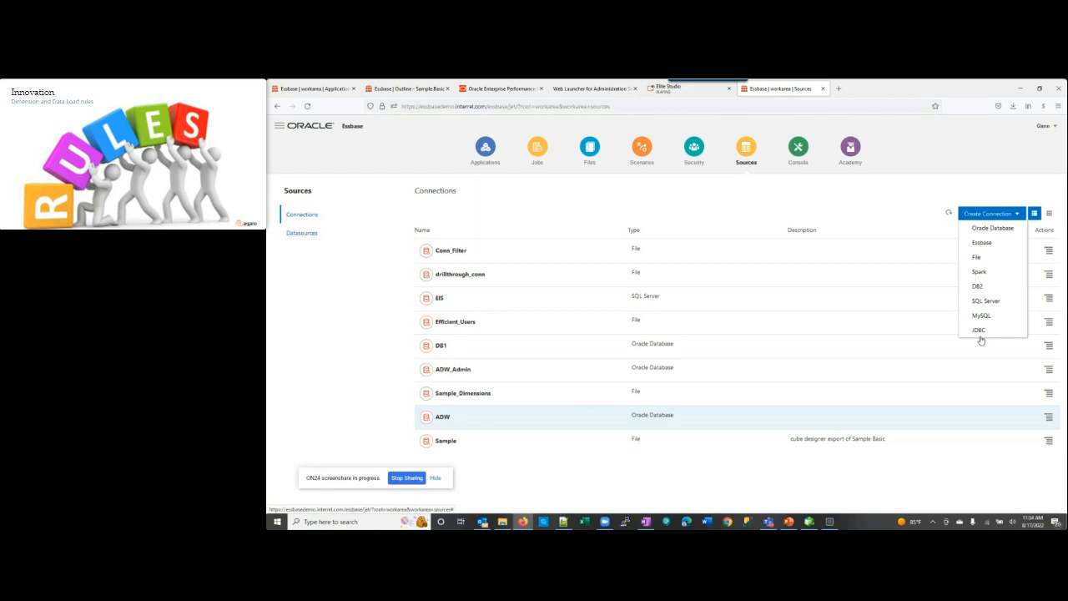
{"action": "left_click", "coordinate": [299, 237]}
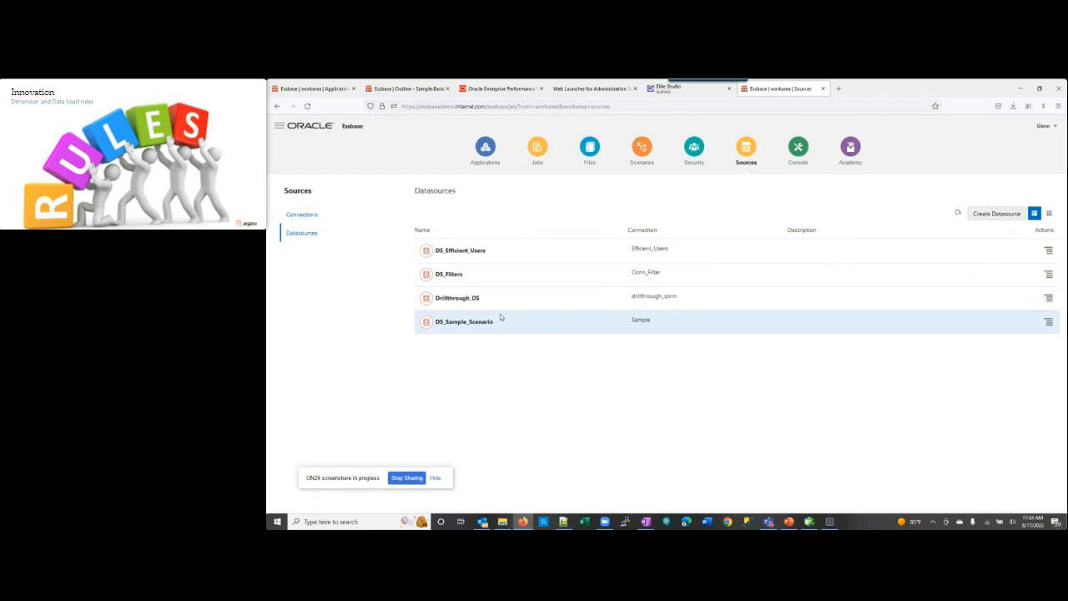
{"action": "left_click", "coordinate": [1045, 301]}
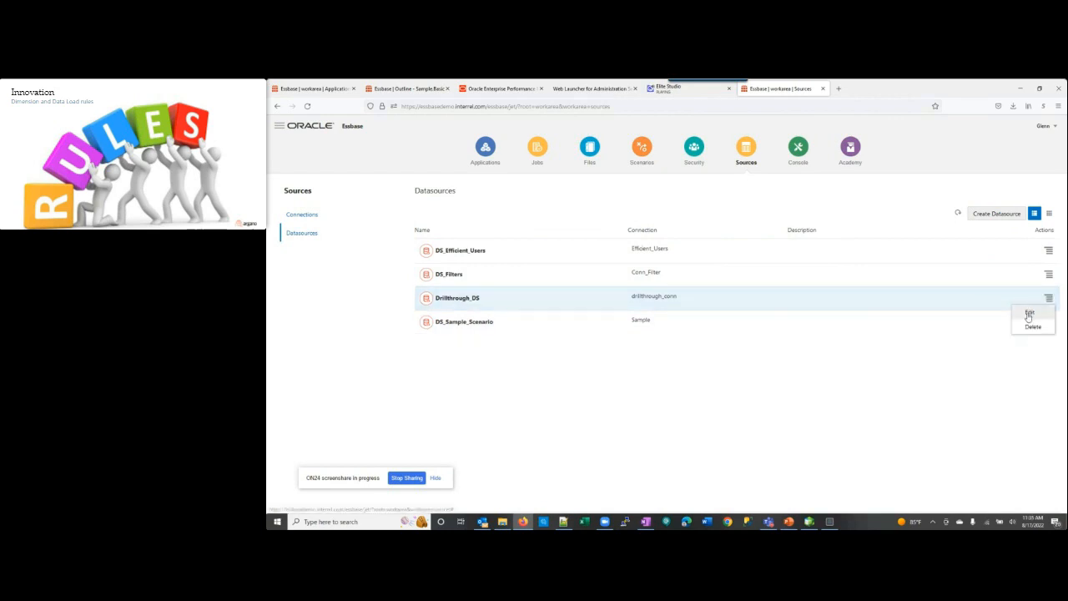
{"action": "left_click", "coordinate": [1029, 314]}
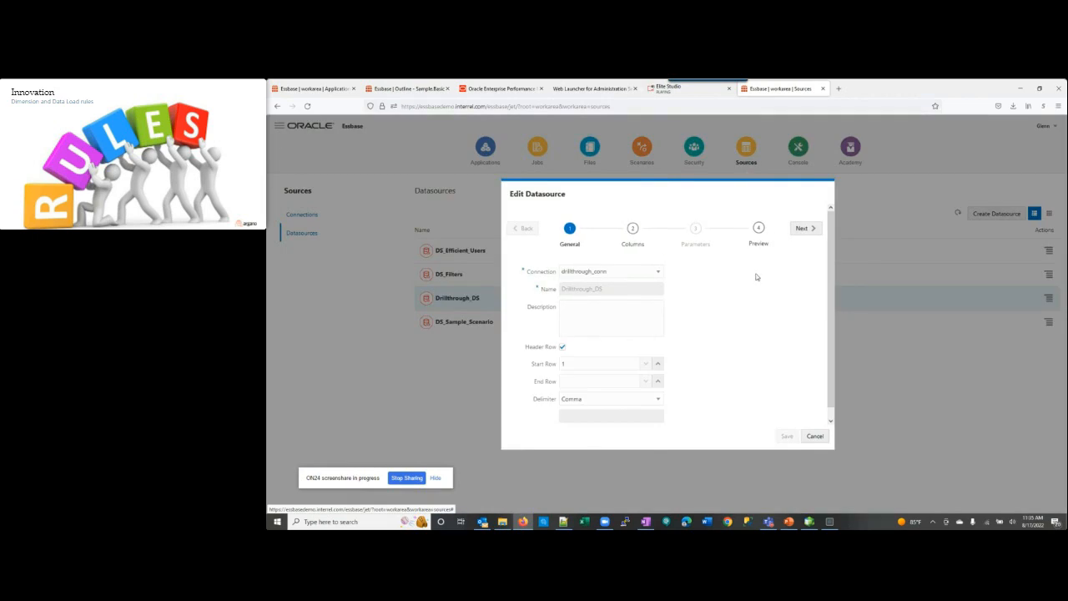
{"action": "left_click", "coordinate": [815, 436]}
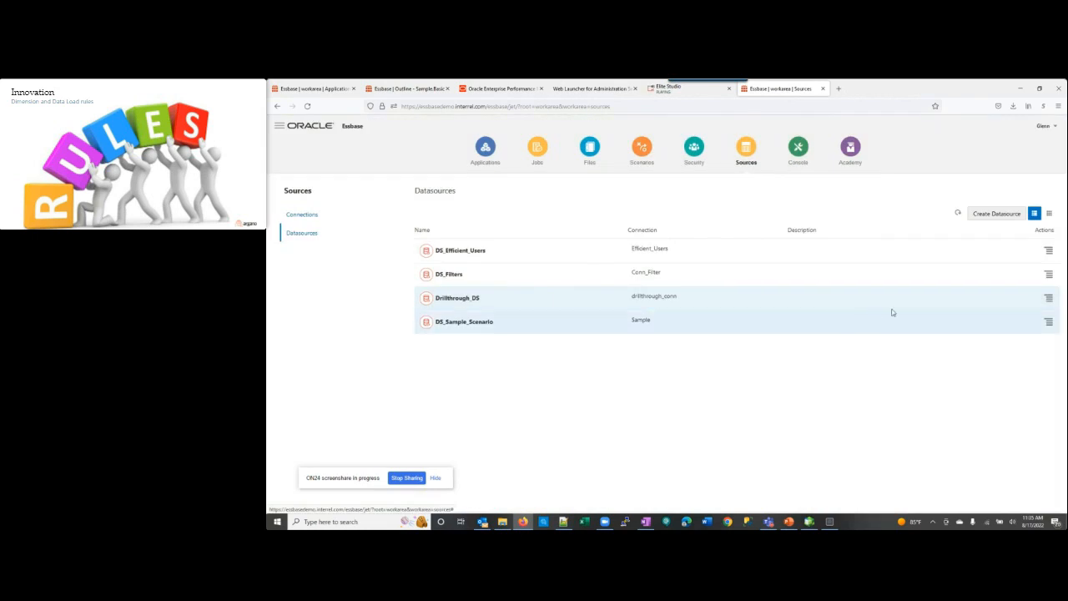
Step: Try to define a datasource named erertet on the ADW connection with the query "SElect * from TBC_Sample" and load its columns
{"action": "left_click", "coordinate": [1020, 214]}
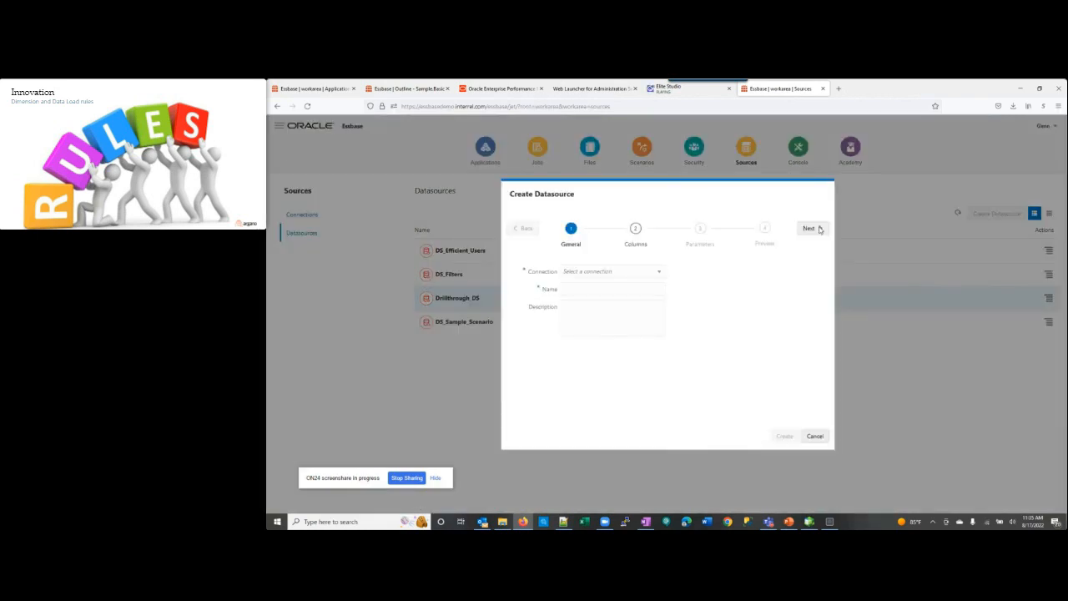
{"action": "left_click", "coordinate": [654, 273]}
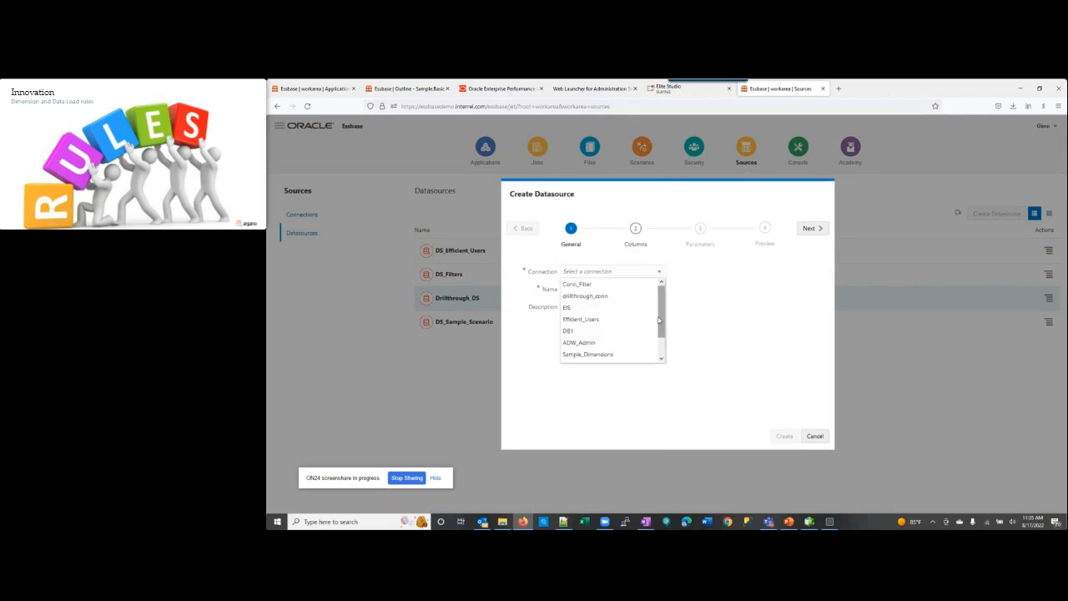
{"action": "left_click_drag", "start_coordinate": [658, 320], "coordinate": [662, 339]}
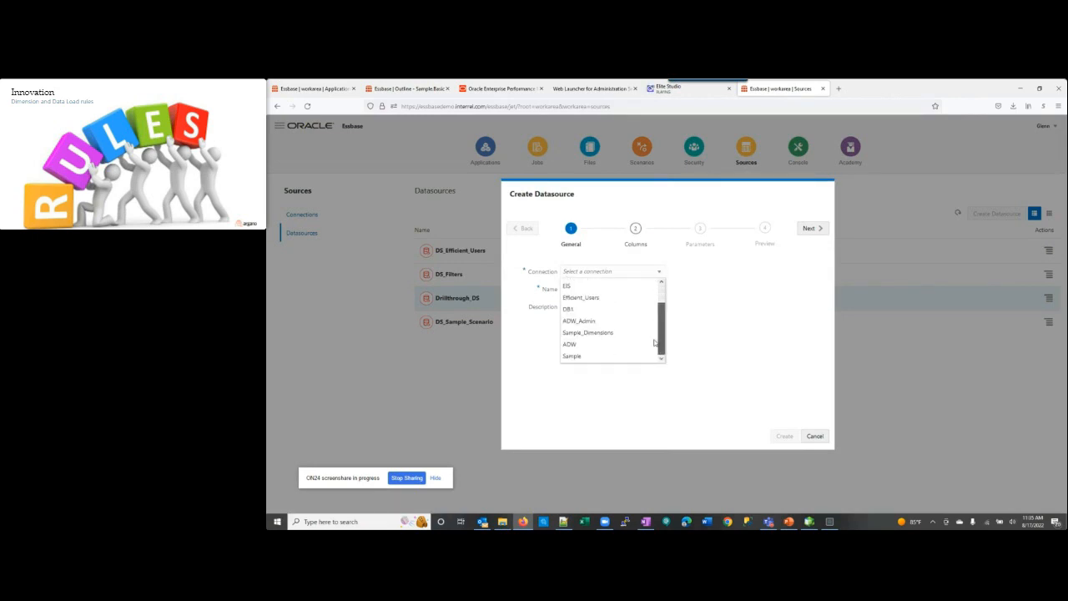
{"action": "left_click", "coordinate": [572, 343]}
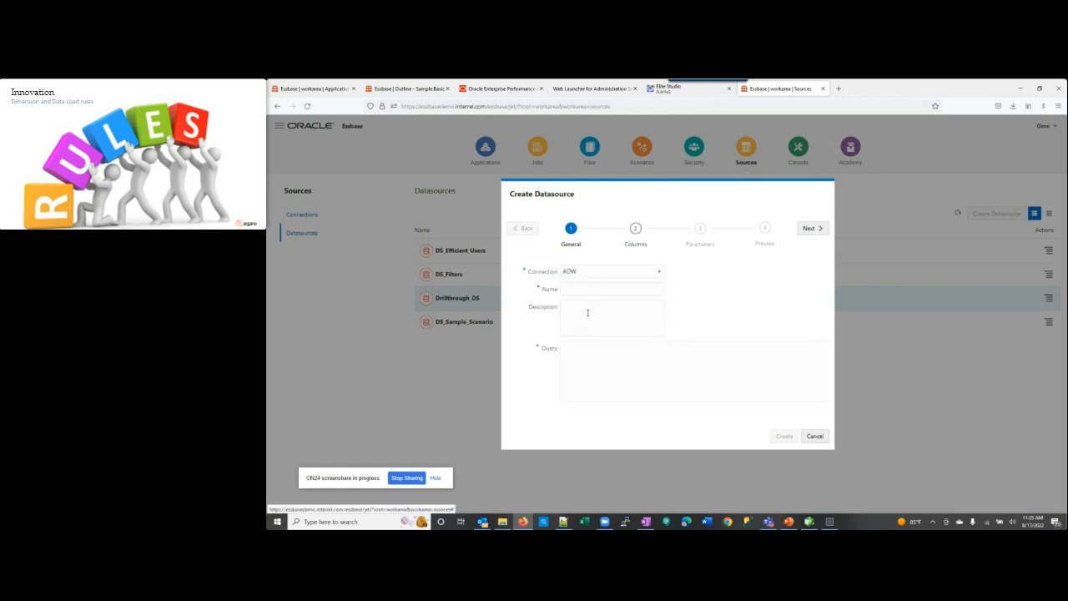
{"action": "left_click", "coordinate": [577, 359]}
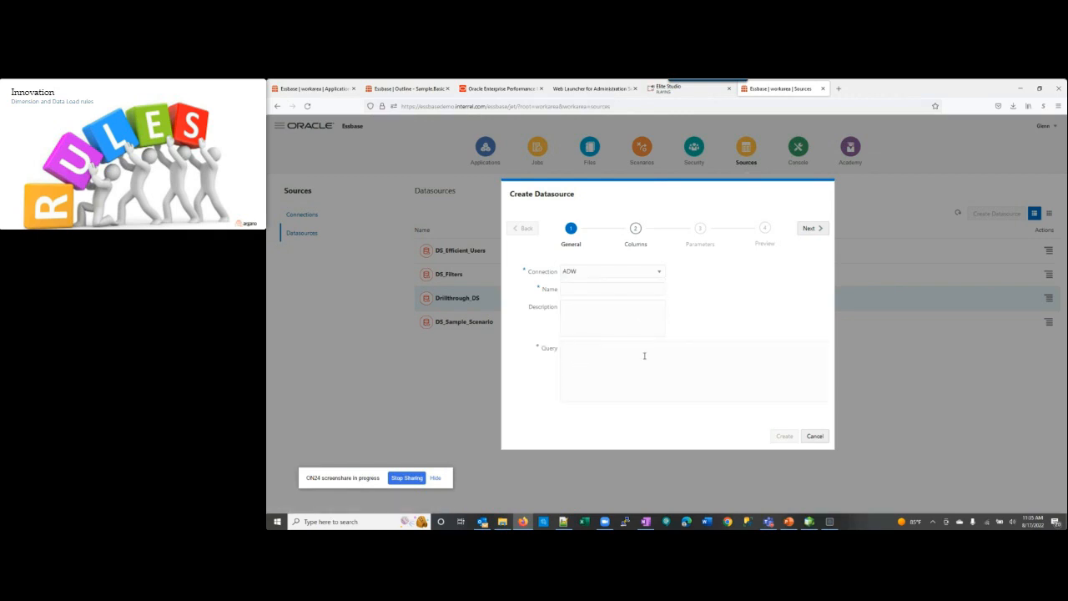
{"action": "type", "text": "SElect * from TBC Sample"}
{"action": "left_click", "coordinate": [635, 244]}
{"action": "left_click", "coordinate": [607, 287]}
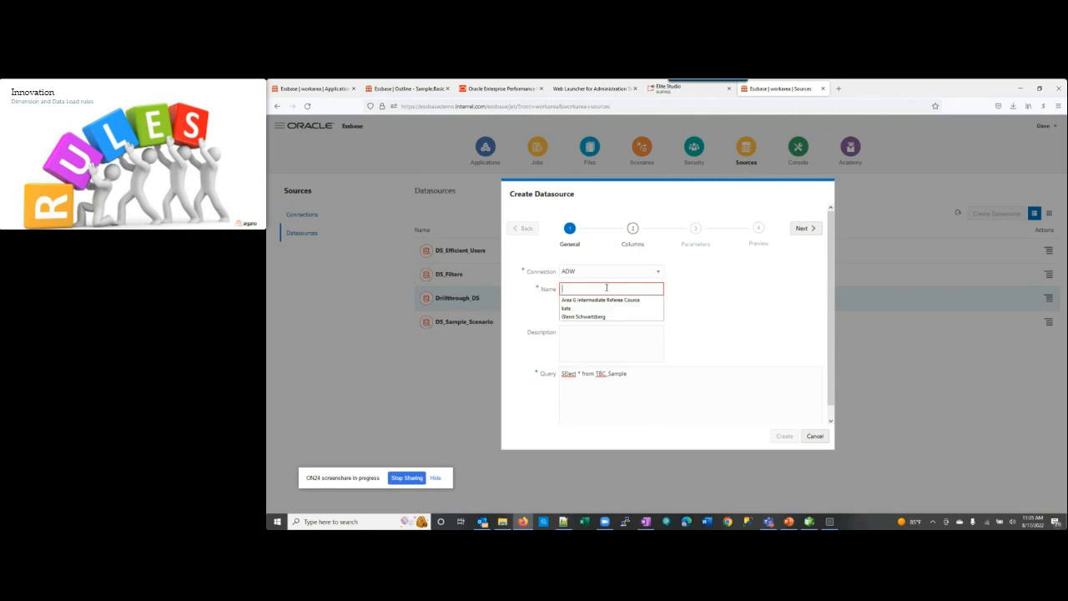
{"action": "type", "text": "test"}
{"action": "left_click", "coordinate": [634, 250]}
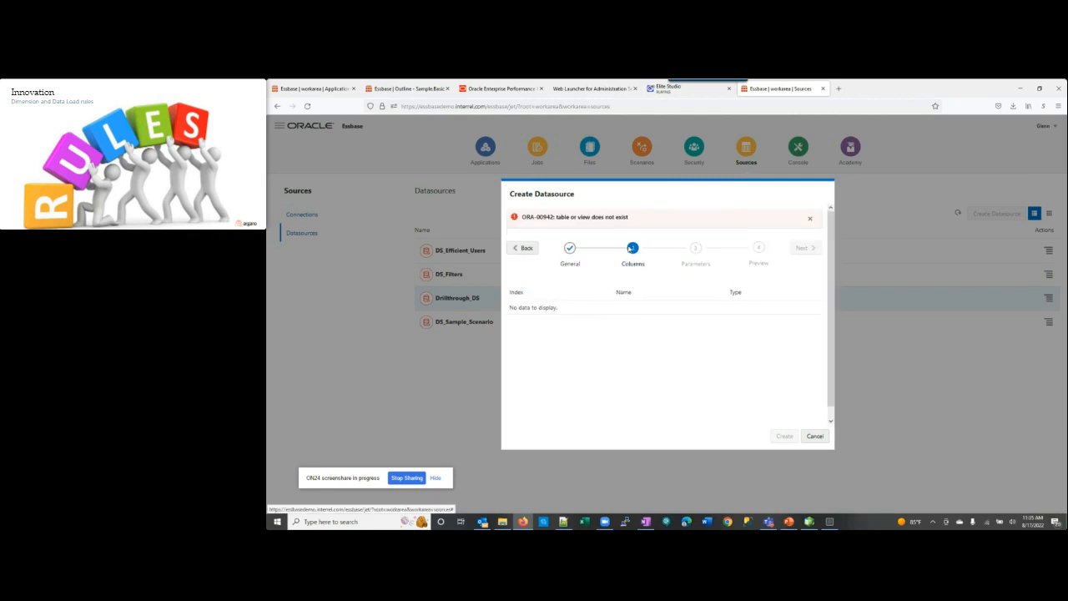
Step: Try changing the datasource query to read from the Sales_Fact table and reload the columns
{"action": "left_click", "coordinate": [571, 245]}
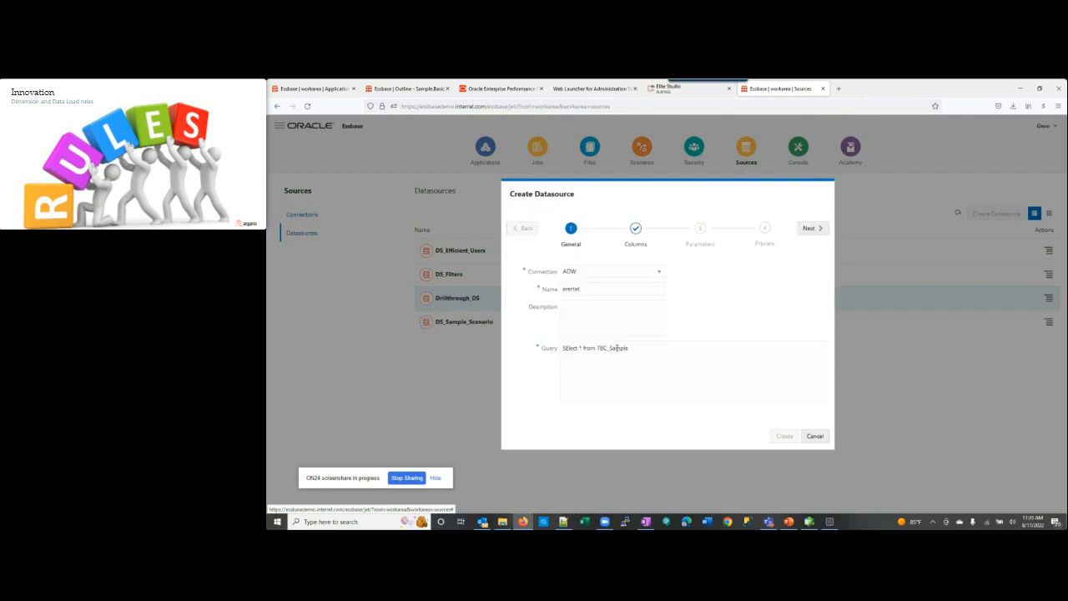
{"action": "key", "text": "BackSpace"}
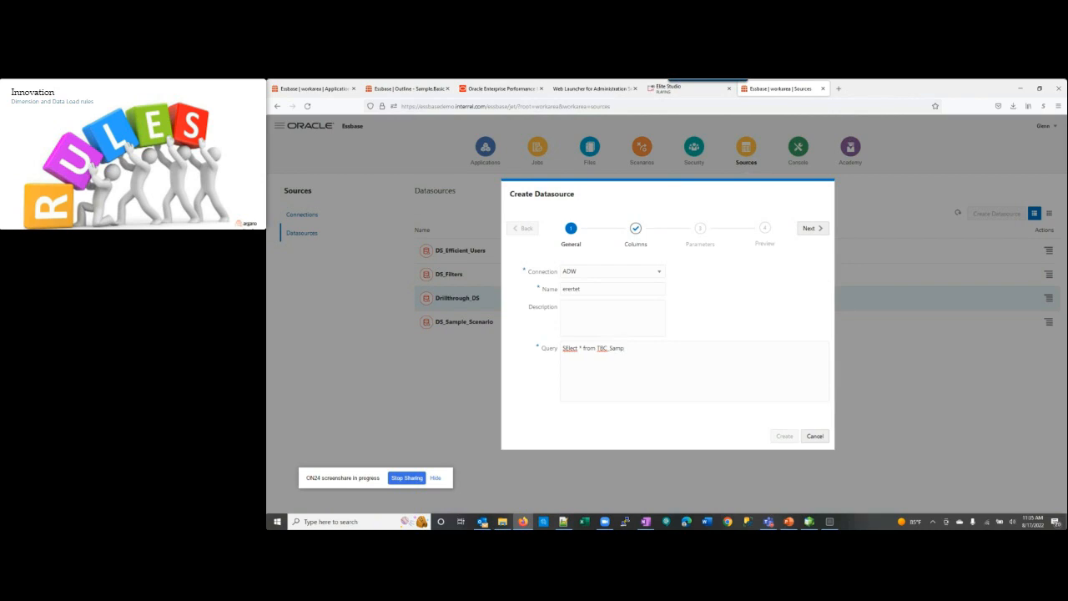
{"action": "key", "text": "BackSpace"}
{"action": "key", "text": "BackSpace"}
{"action": "key", "text": "BackSpace"}
{"action": "key", "text": "BackSpace"}
{"action": "type", "text": "Sales_Fac"}
{"action": "left_click", "coordinate": [636, 242]}
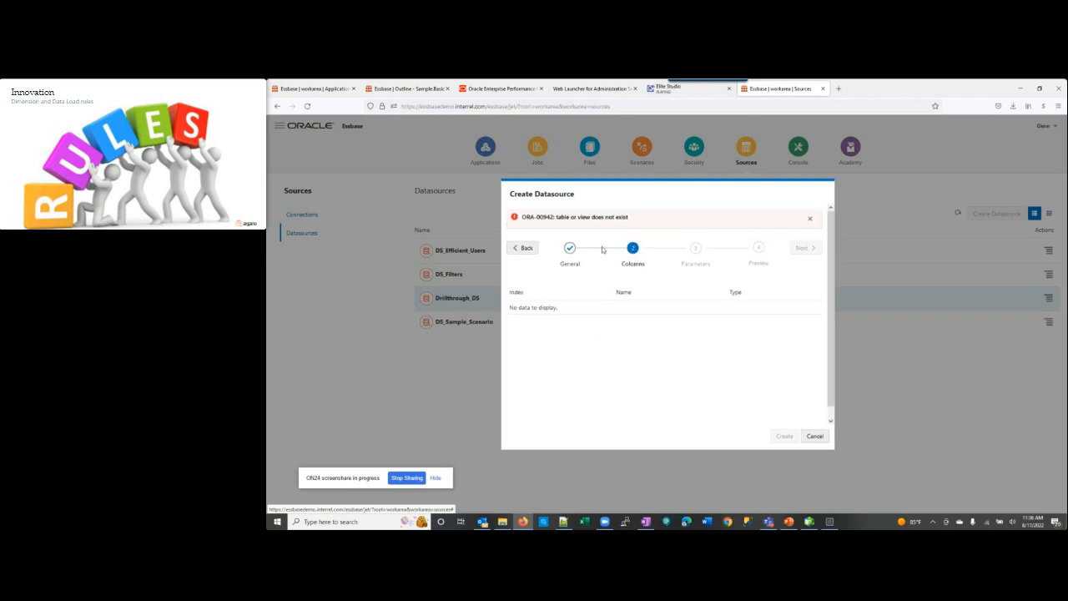
Step: Replace the table in the datasource query with MArket and load the query's columns
{"action": "left_click", "coordinate": [571, 244]}
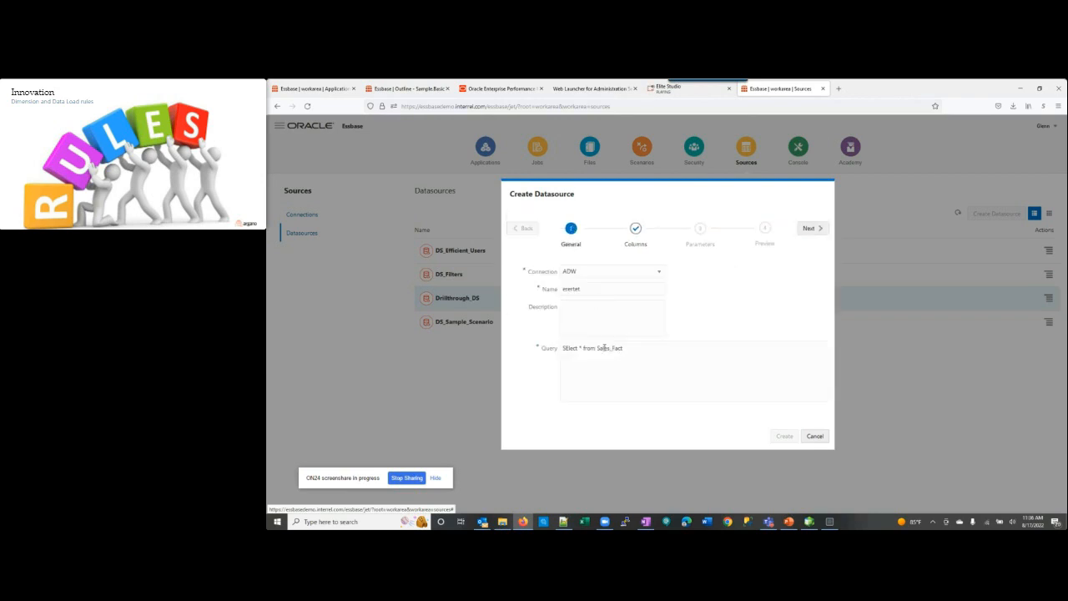
{"action": "left_click_drag", "start_coordinate": [598, 348], "coordinate": [633, 342]}
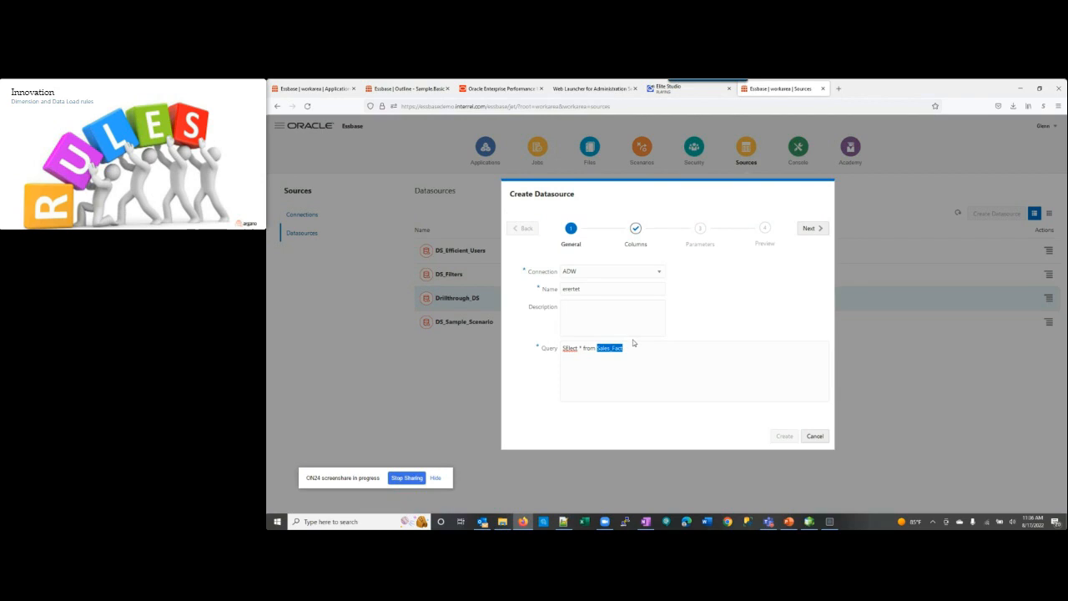
{"action": "type", "text": "MArket"}
{"action": "left_click", "coordinate": [633, 247]}
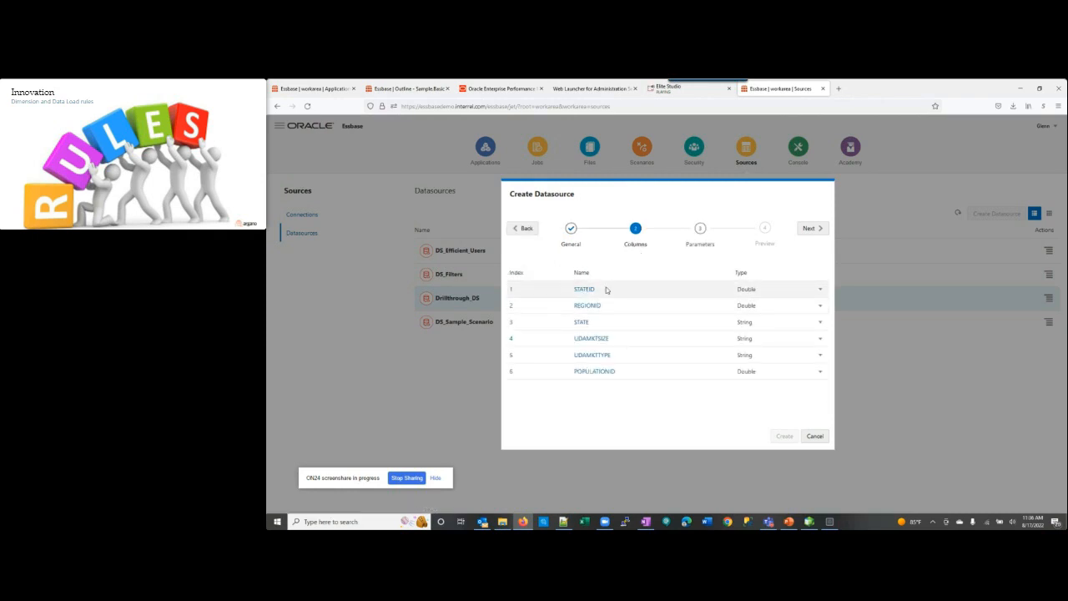
Step: Check the datasource's parameters and preview its data rows, then cancel without creating it
{"action": "left_click", "coordinate": [701, 244]}
{"action": "left_click", "coordinate": [763, 242]}
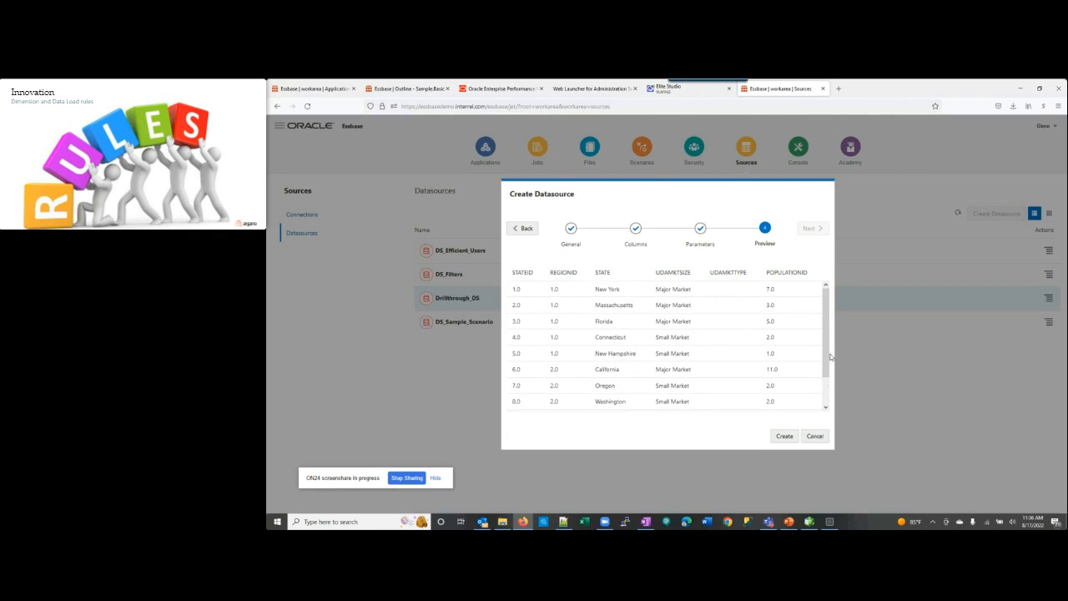
{"action": "scroll", "coordinate": [831, 357], "scroll_direction": "down", "scroll_amount": 2}
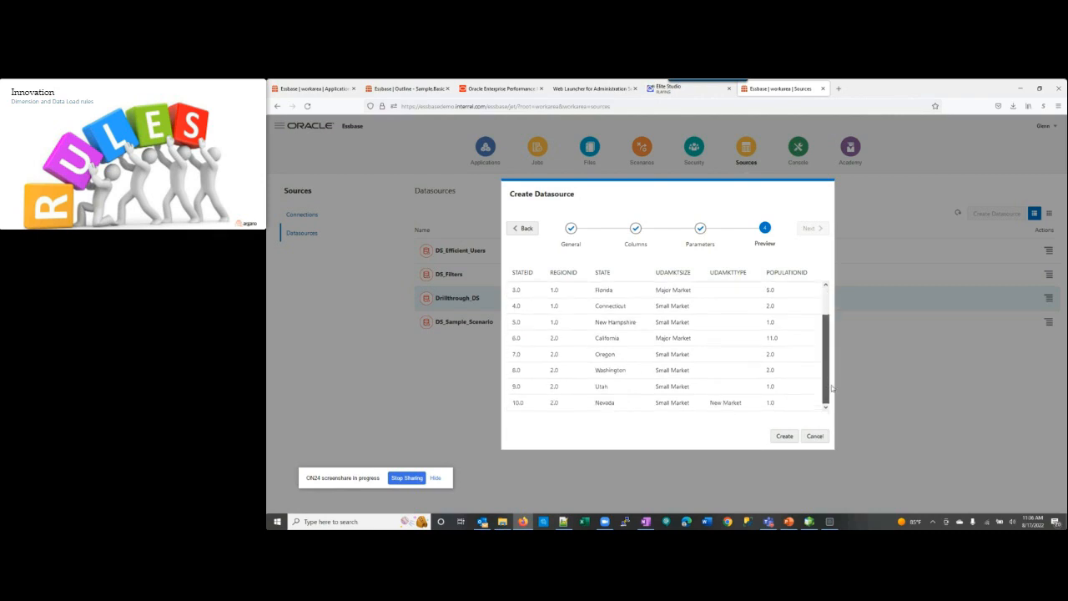
{"action": "left_click", "coordinate": [815, 436]}
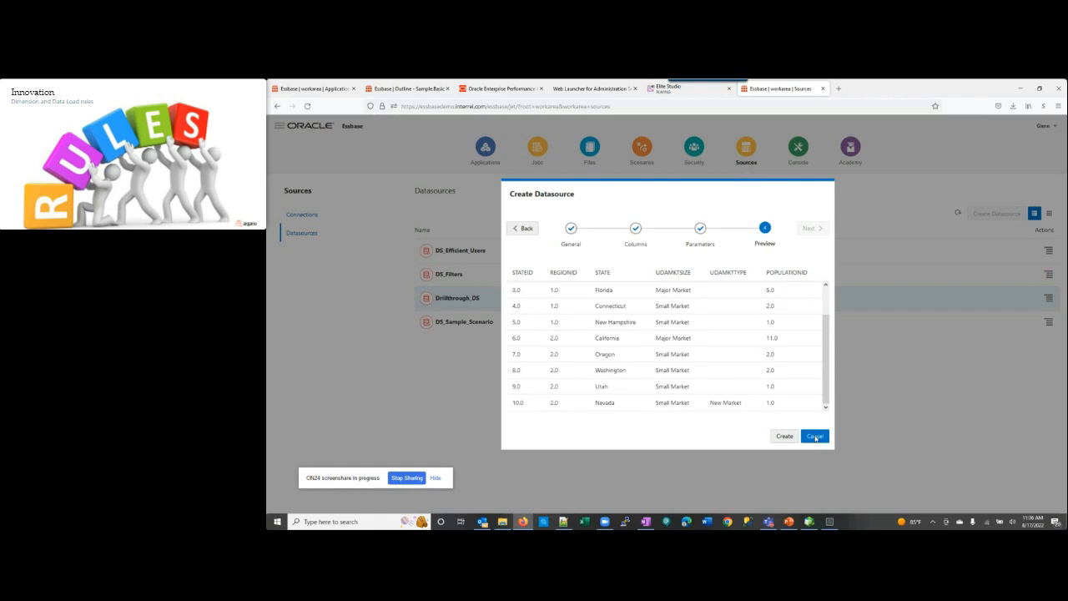
{"action": "left_click", "coordinate": [815, 437]}
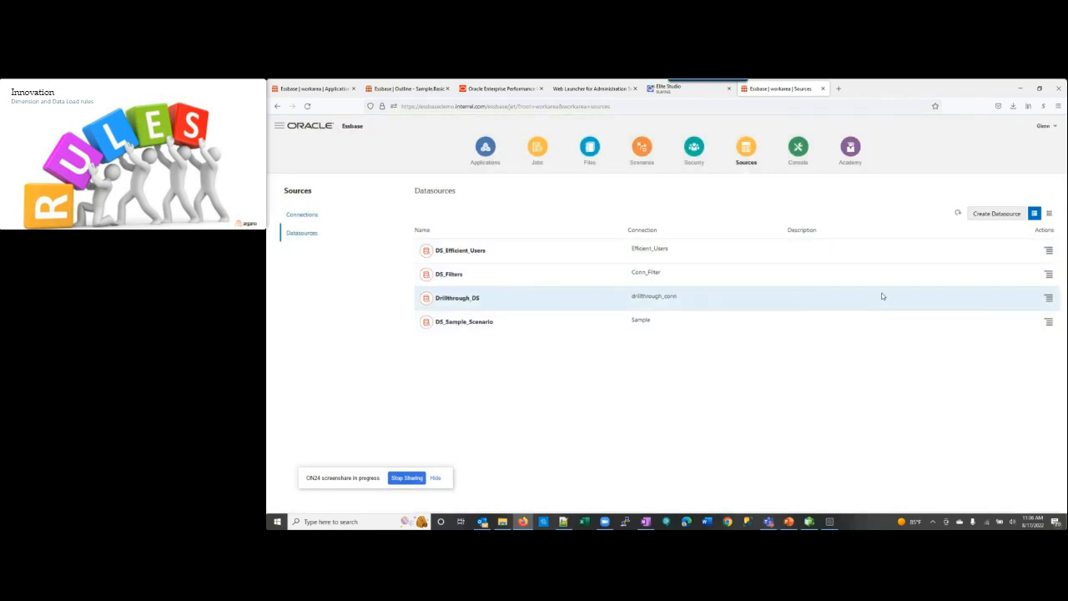
Step: Search the applications for "sample" and expand the Sample application to its Basic database
{"action": "left_click", "coordinate": [490, 147]}
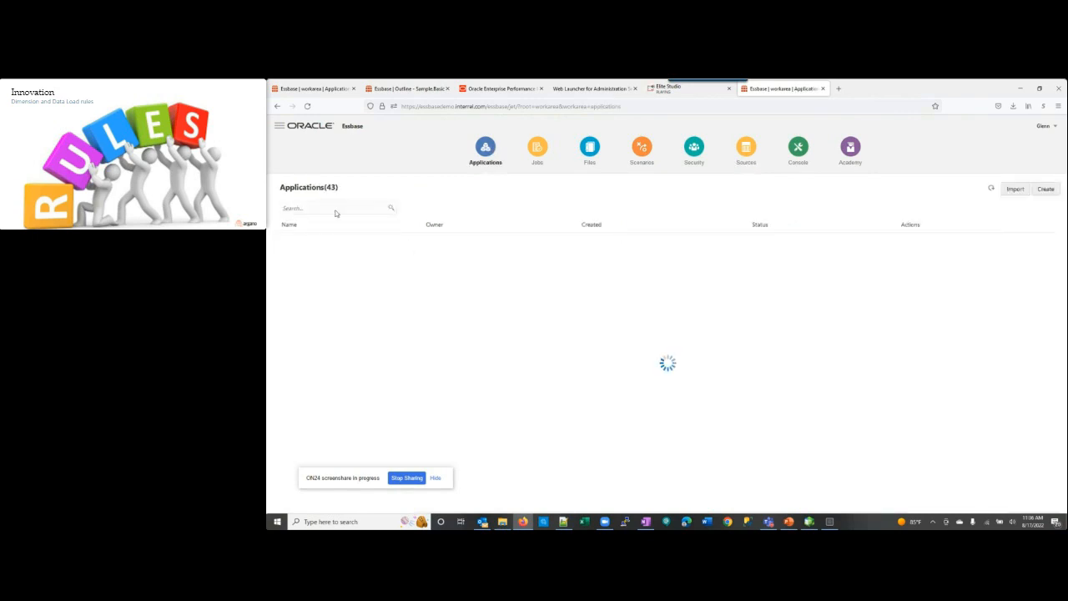
{"action": "left_click", "coordinate": [335, 207]}
{"action": "type", "text": "sample"}
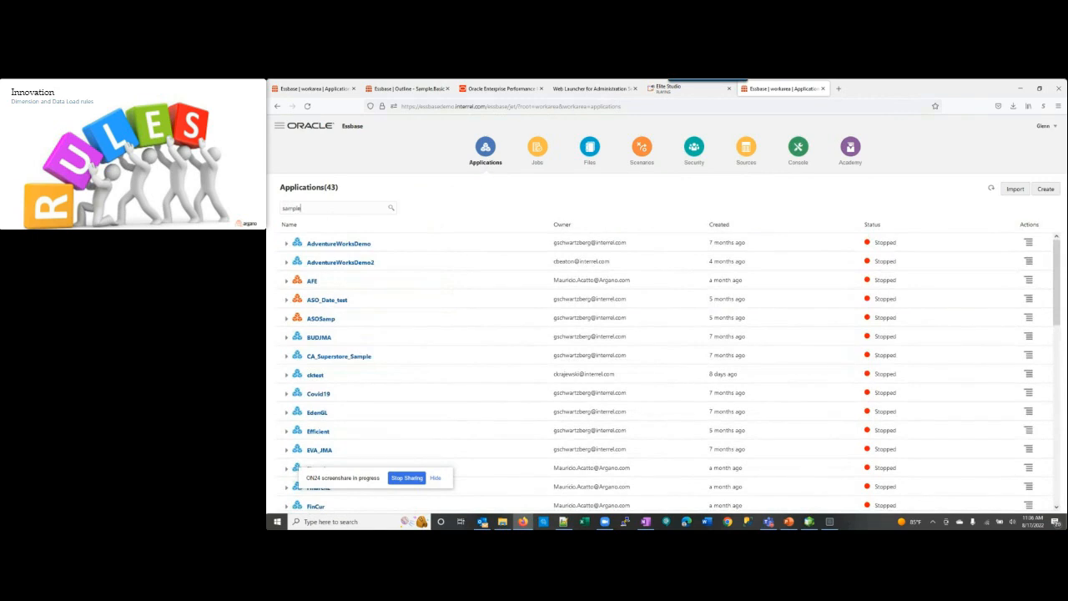
{"action": "left_click", "coordinate": [392, 209]}
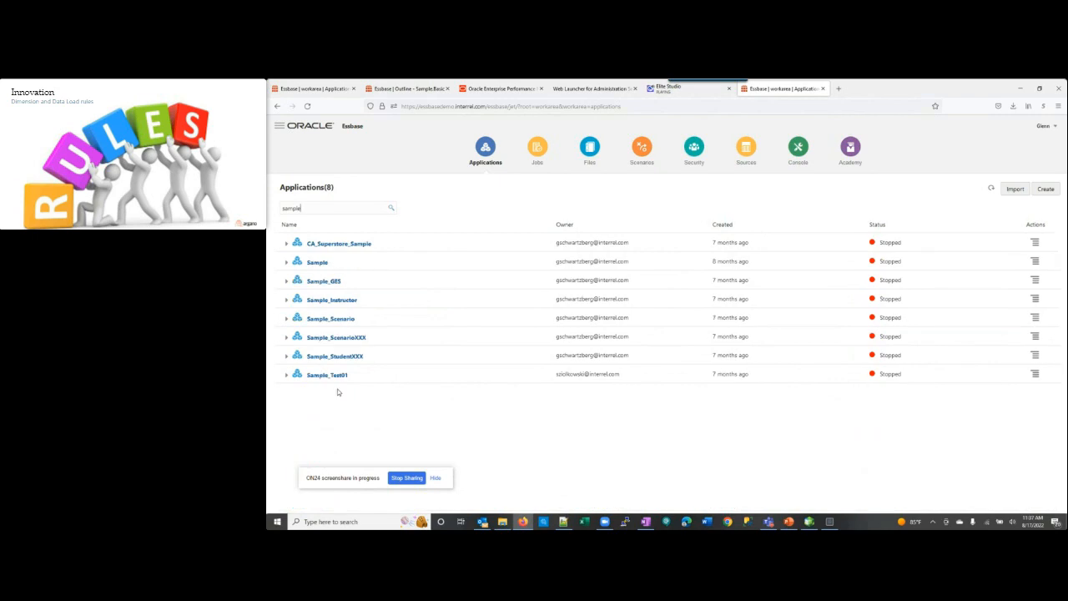
{"action": "left_click", "coordinate": [286, 264]}
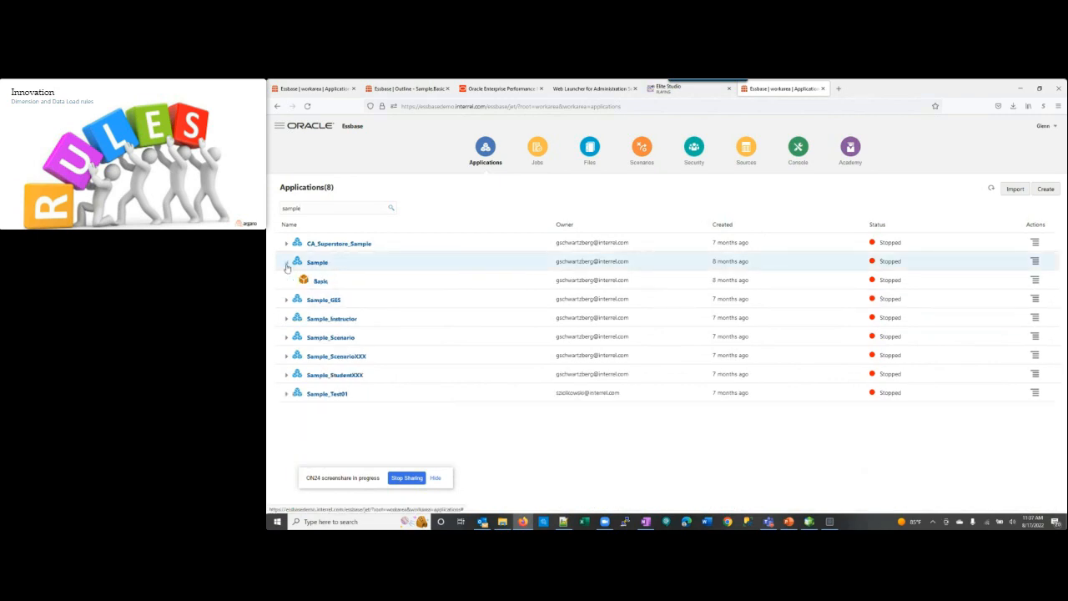
Step: Inspect the Basic database and list its rules scripts
{"action": "left_click", "coordinate": [1034, 281]}
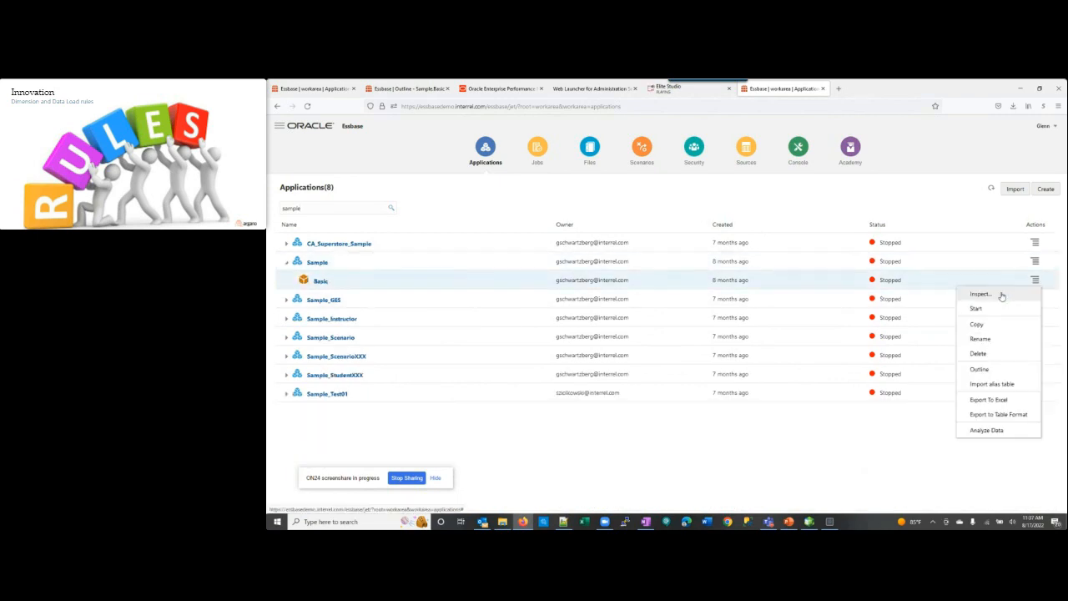
{"action": "left_click", "coordinate": [983, 293]}
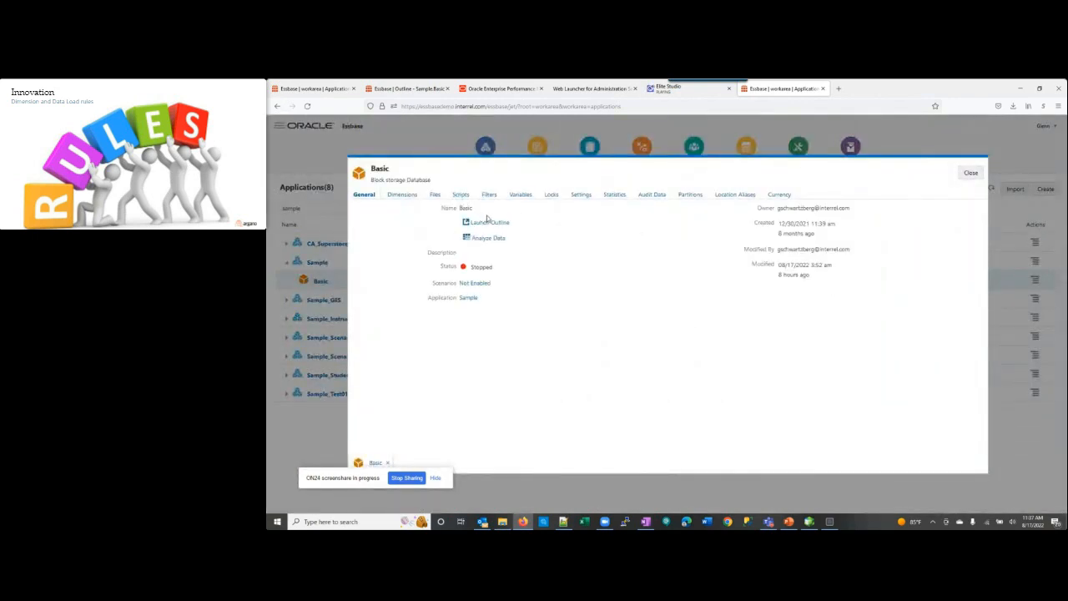
{"action": "left_click", "coordinate": [461, 194]}
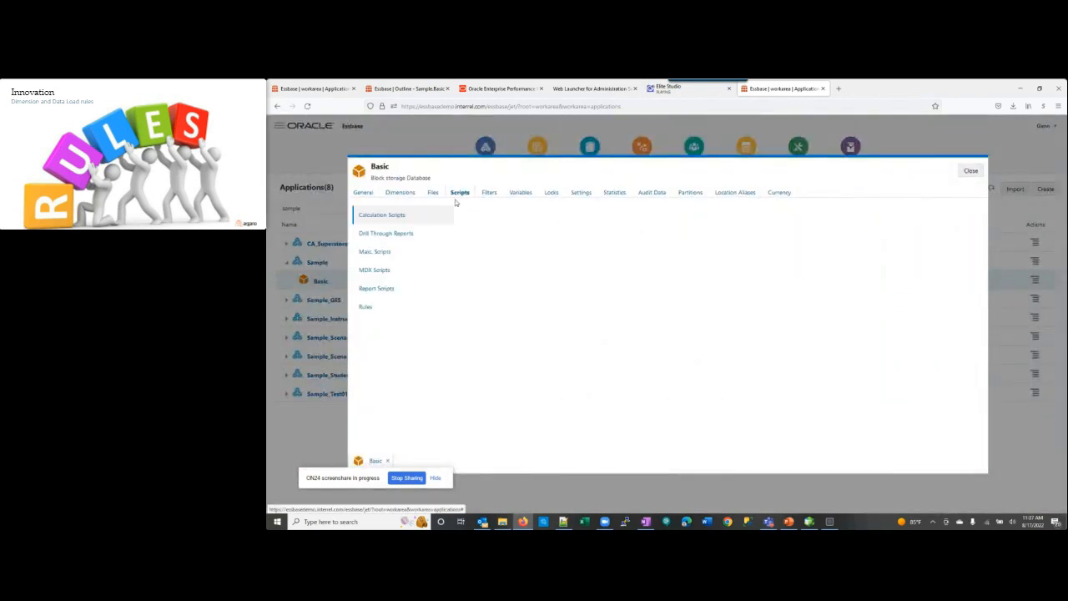
{"action": "left_click", "coordinate": [373, 313]}
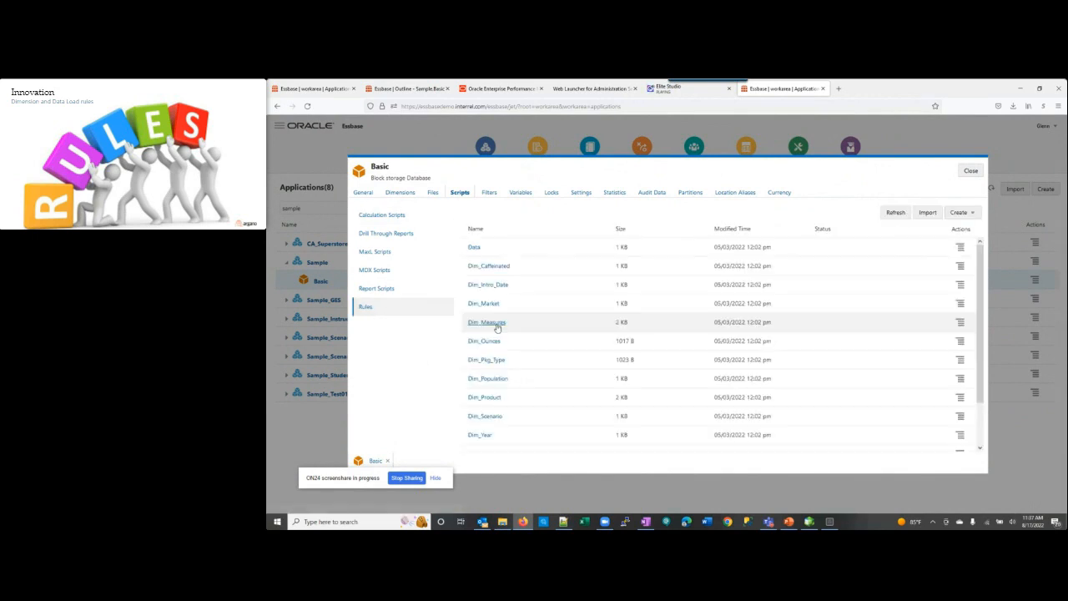
Step: Create an index-based dimension build rule and choose Dim_Market.txt from the catalog's Sample/Basic folder as its source file
{"action": "left_click", "coordinate": [973, 213]}
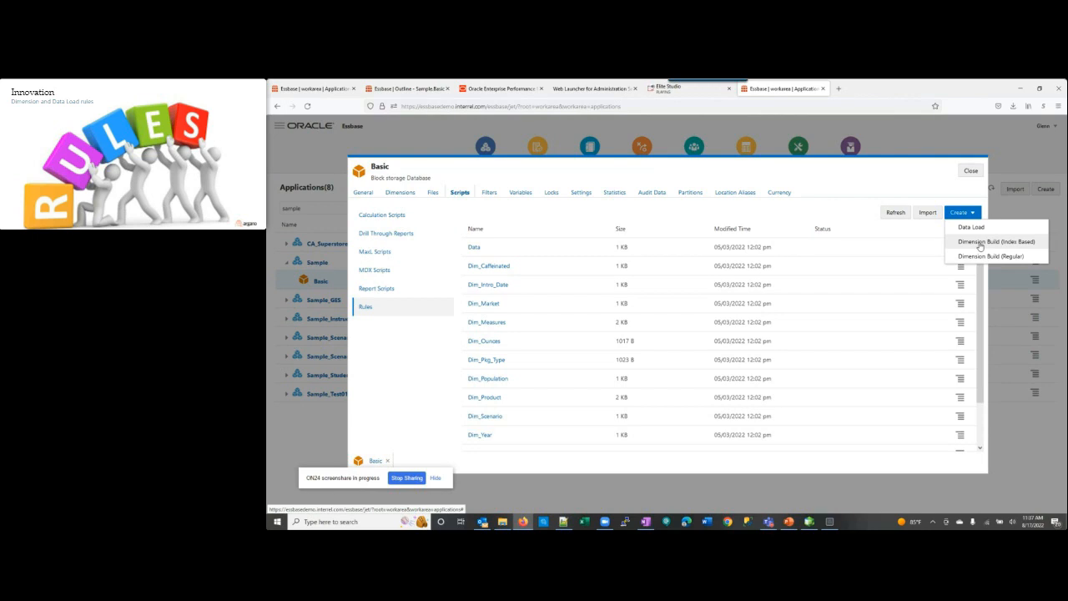
{"action": "left_click", "coordinate": [981, 242]}
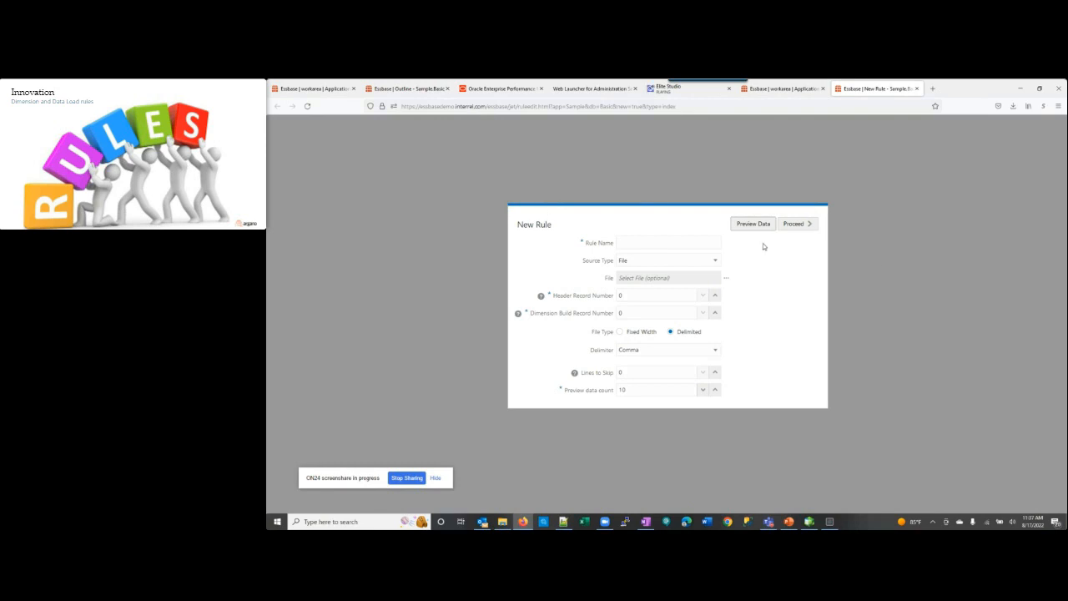
{"action": "left_click", "coordinate": [727, 281]}
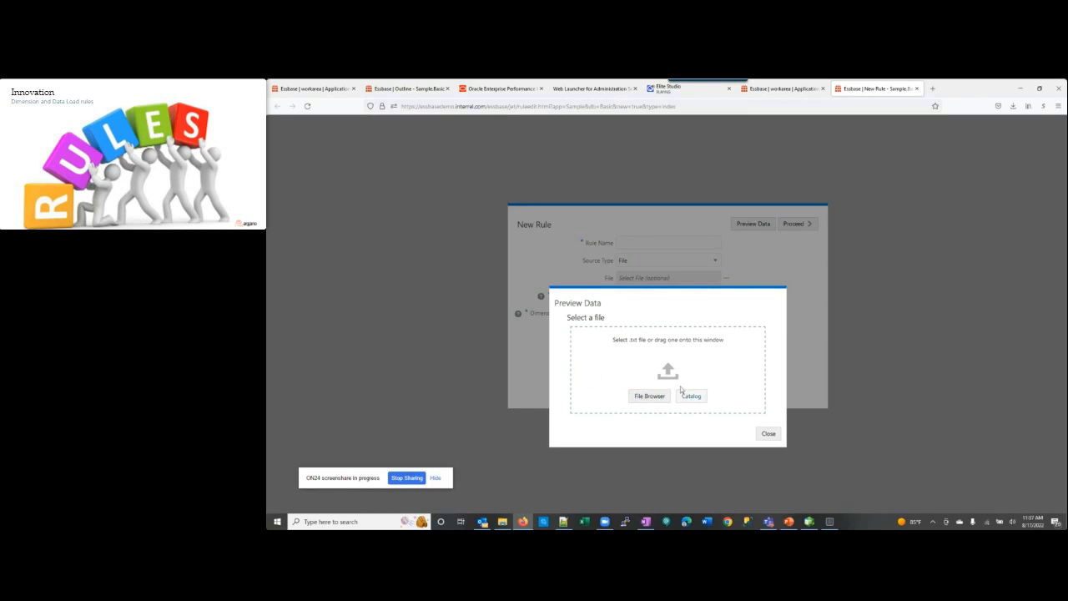
{"action": "left_click", "coordinate": [684, 396]}
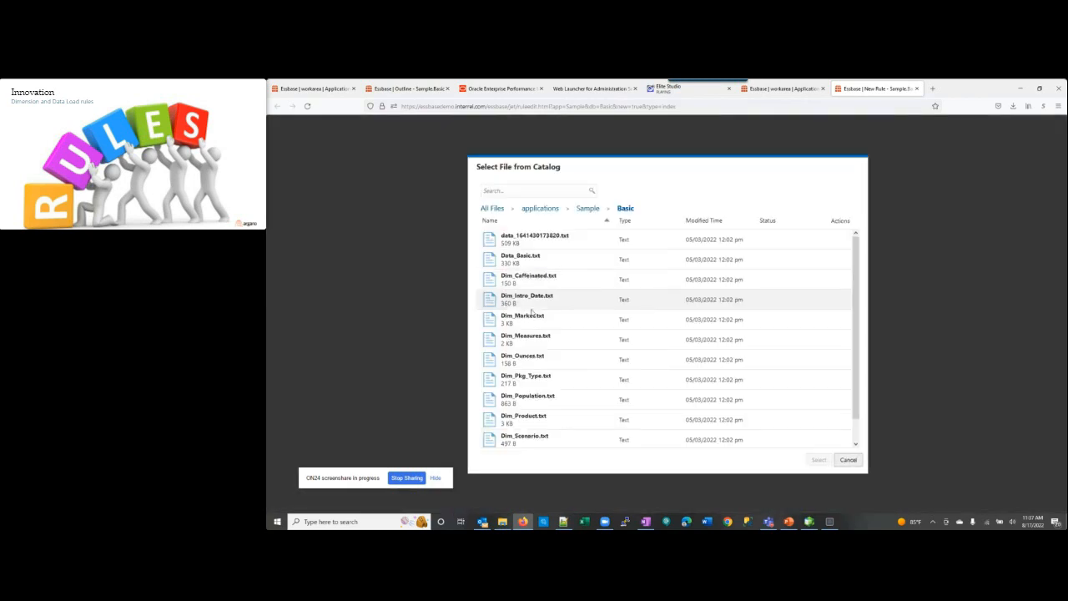
{"action": "left_click", "coordinate": [520, 320]}
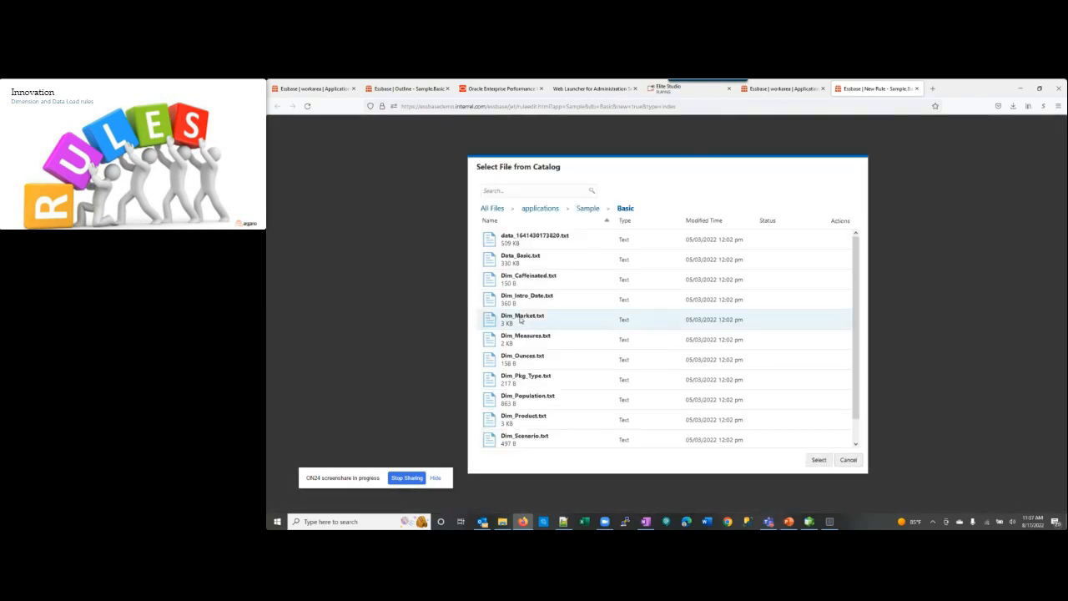
{"action": "left_click", "coordinate": [520, 321]}
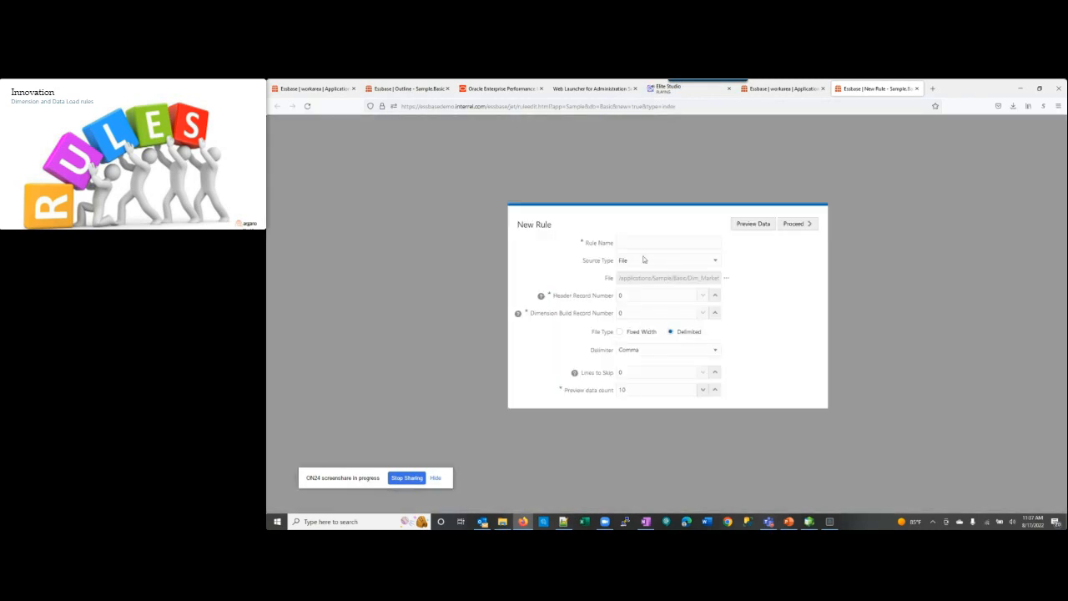
Step: Name the rule fsdfsdfs and set its preview data count to 51 and lines to skip to 1
{"action": "left_click", "coordinate": [636, 244]}
{"action": "type", "text": "sdfsdfs"}
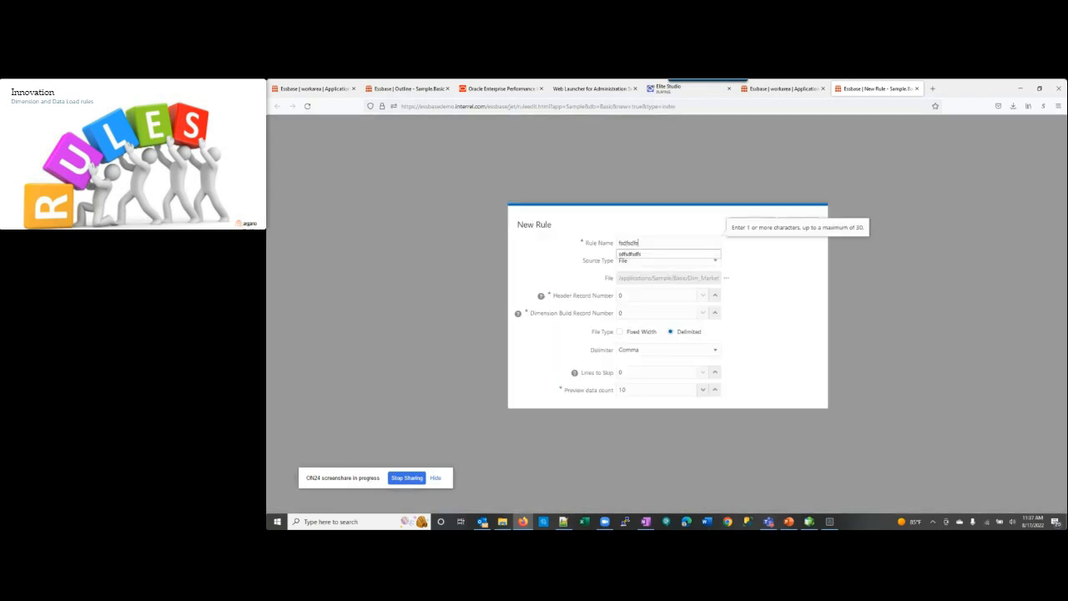
{"action": "left_click", "coordinate": [786, 288]}
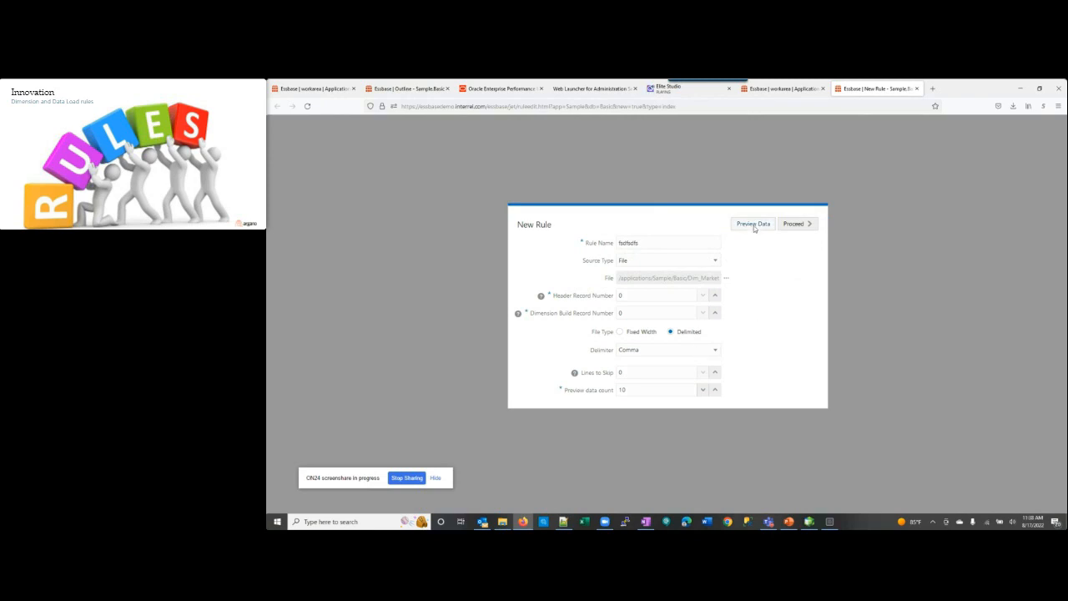
{"action": "left_click", "coordinate": [716, 390]}
{"action": "left_click", "coordinate": [716, 389]}
{"action": "left_click", "coordinate": [716, 390]}
{"action": "left_click", "coordinate": [715, 373]}
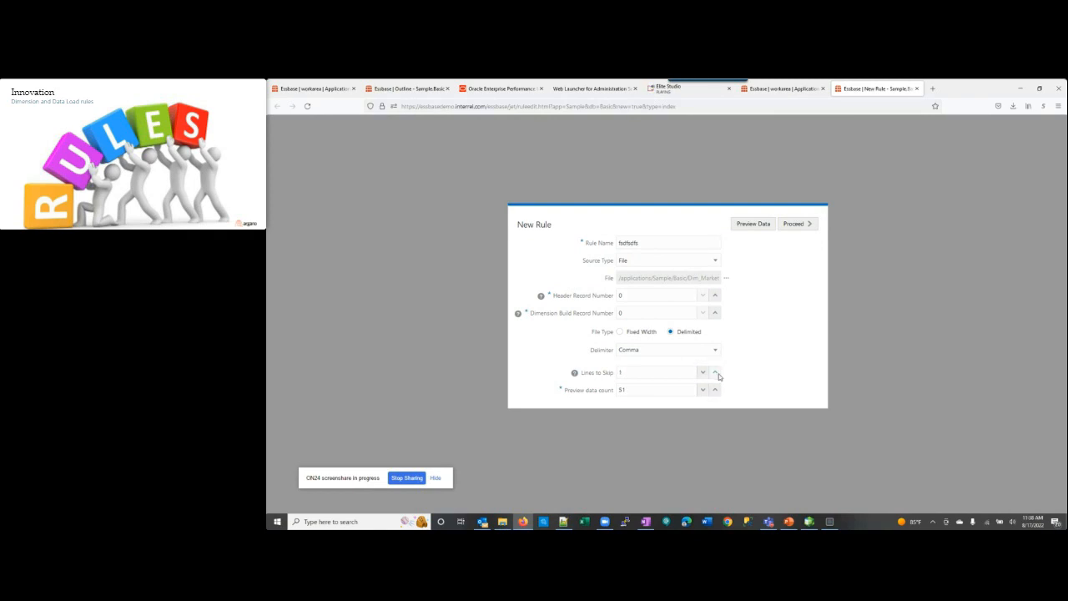
Step: Preview the source file's data for the new rule and proceed to the rule editor
{"action": "left_click", "coordinate": [757, 224]}
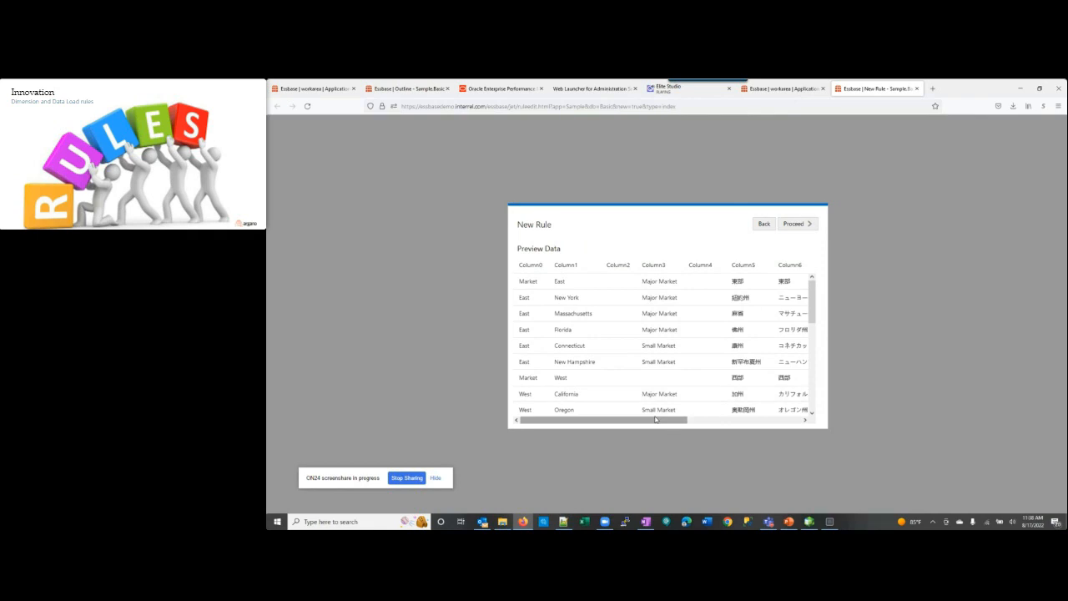
{"action": "left_click_drag", "start_coordinate": [656, 419], "coordinate": [634, 419]}
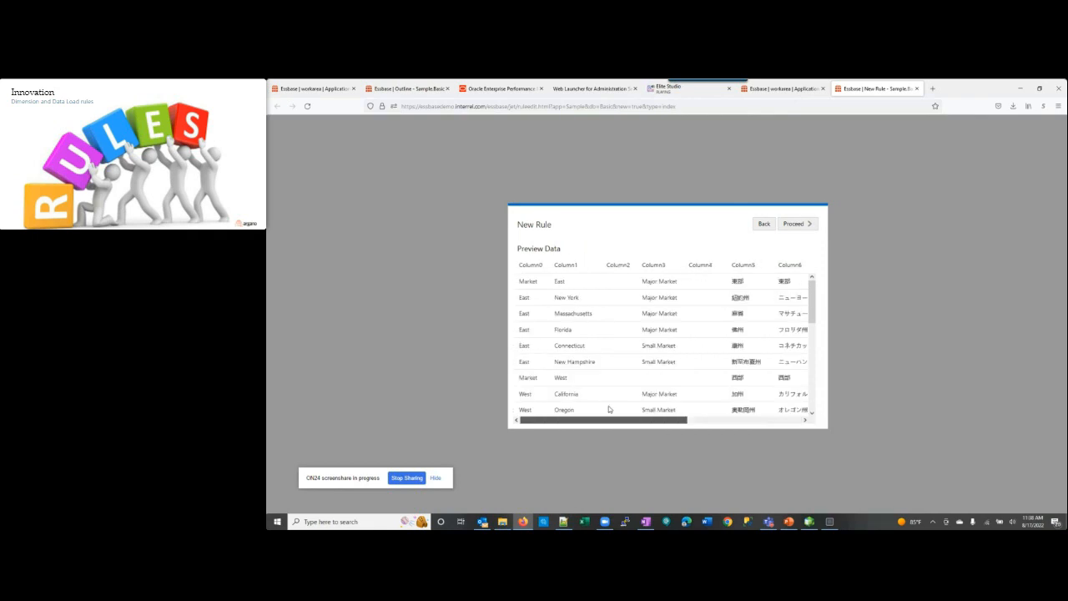
{"action": "left_click", "coordinate": [797, 223]}
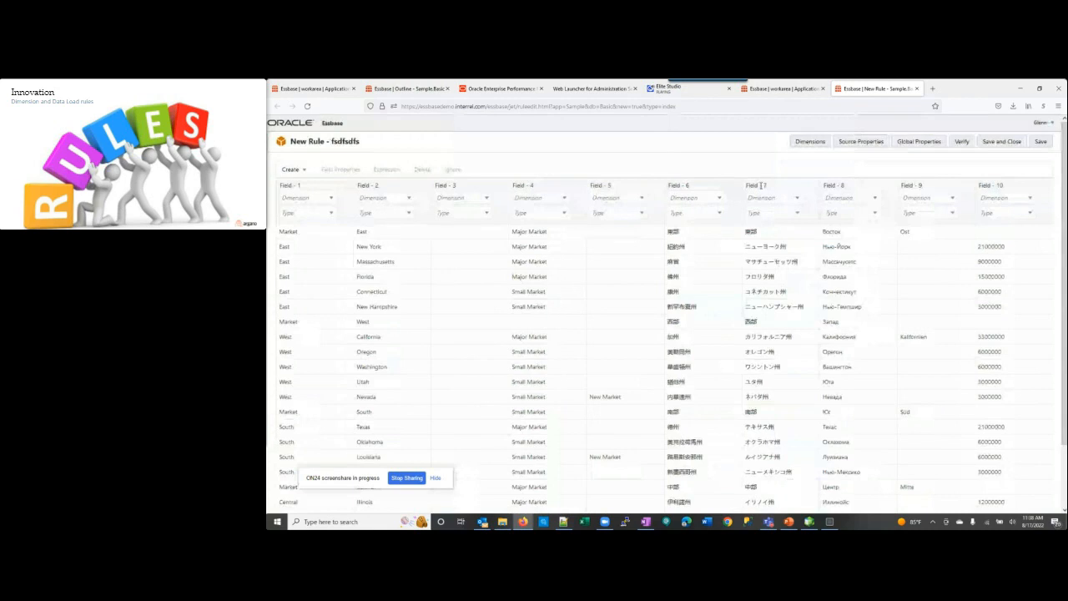
Step: Assign the Market dimension starting from Field 1, and set Field 1's type to Parent and Field 2's to Child
{"action": "left_click", "coordinate": [331, 202]}
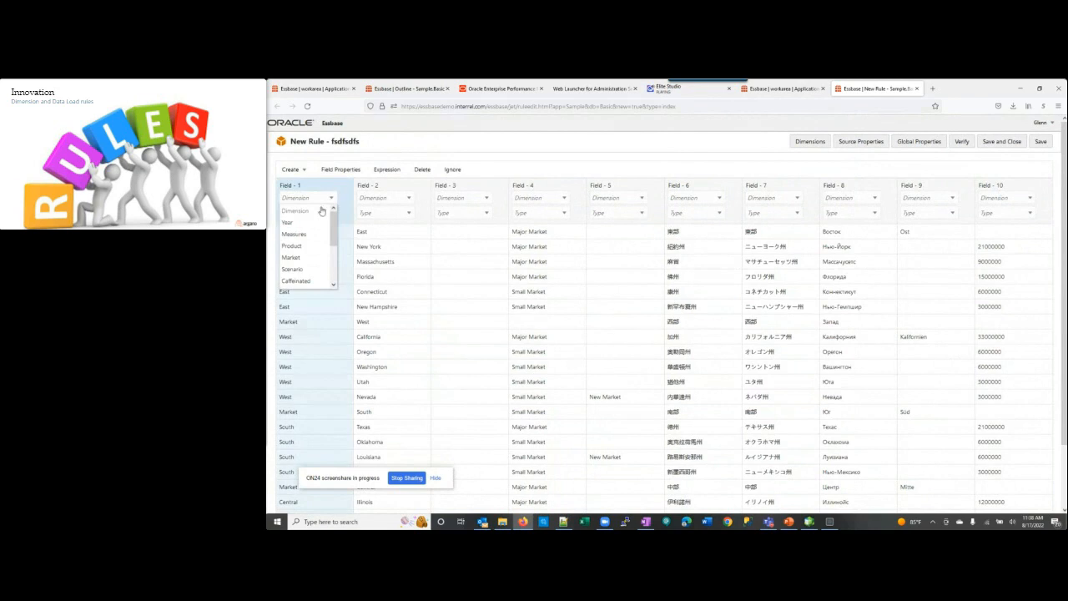
{"action": "left_click", "coordinate": [289, 258]}
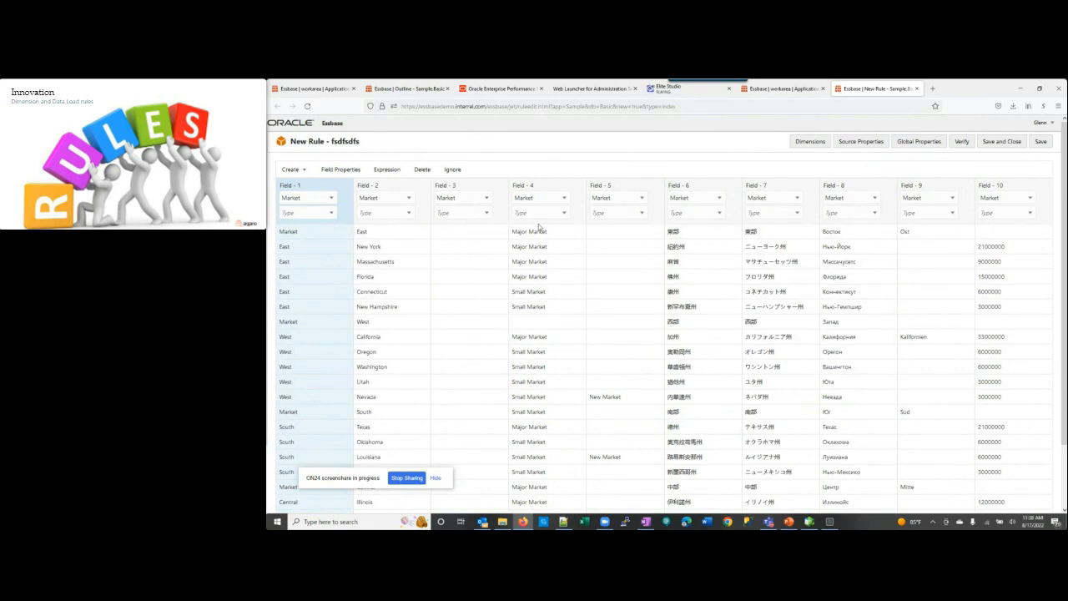
{"action": "left_click", "coordinate": [330, 213]}
{"action": "left_click", "coordinate": [291, 267]}
{"action": "left_click", "coordinate": [408, 214]}
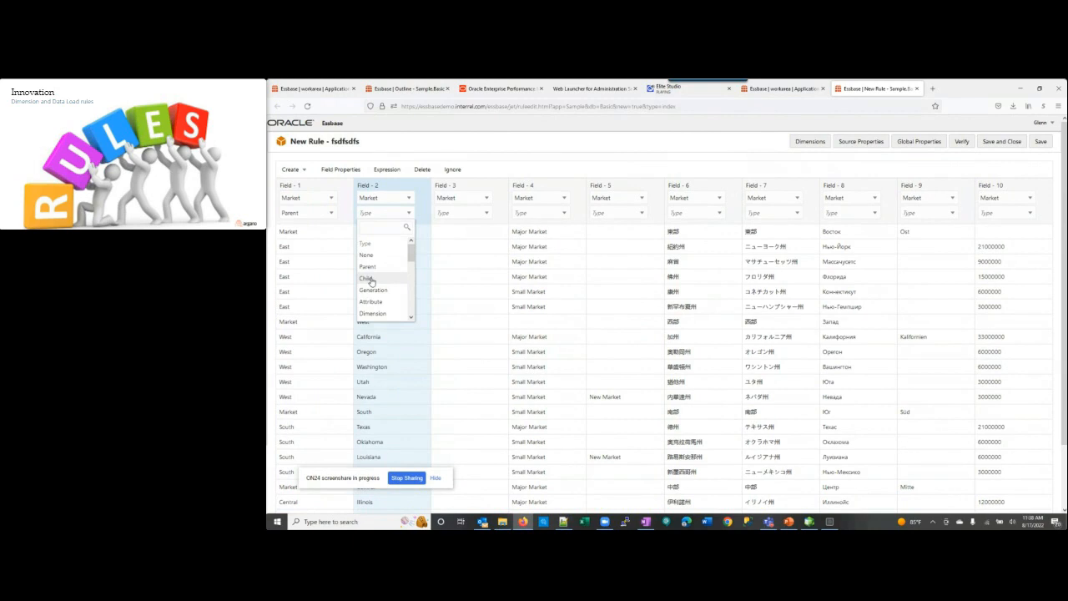
{"action": "left_click", "coordinate": [372, 278]}
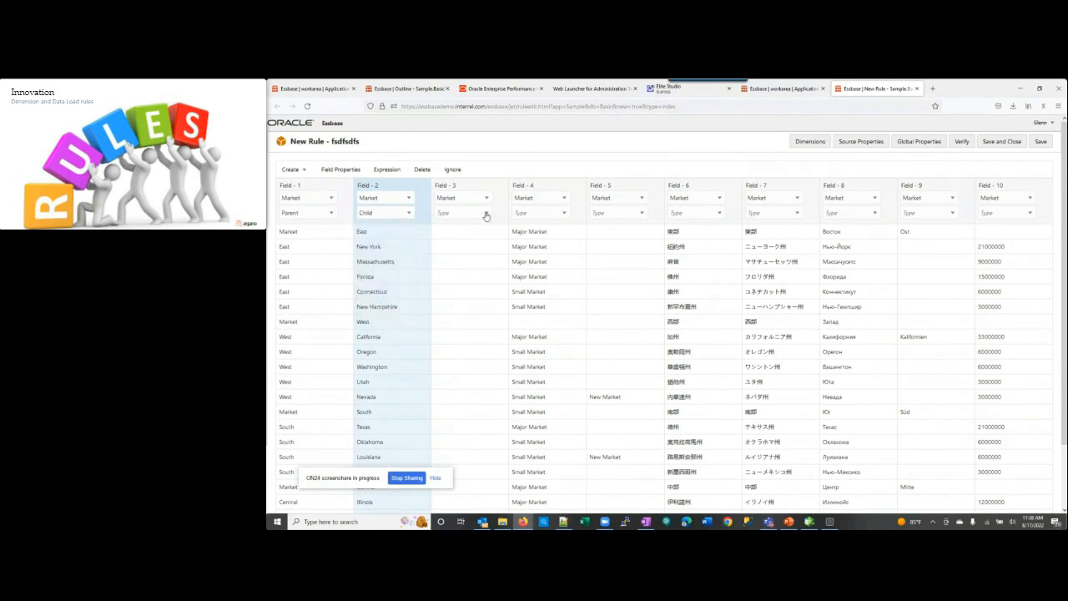
Step: Set Field 3's type to Alias using the Default alias table
{"action": "left_click", "coordinate": [457, 214]}
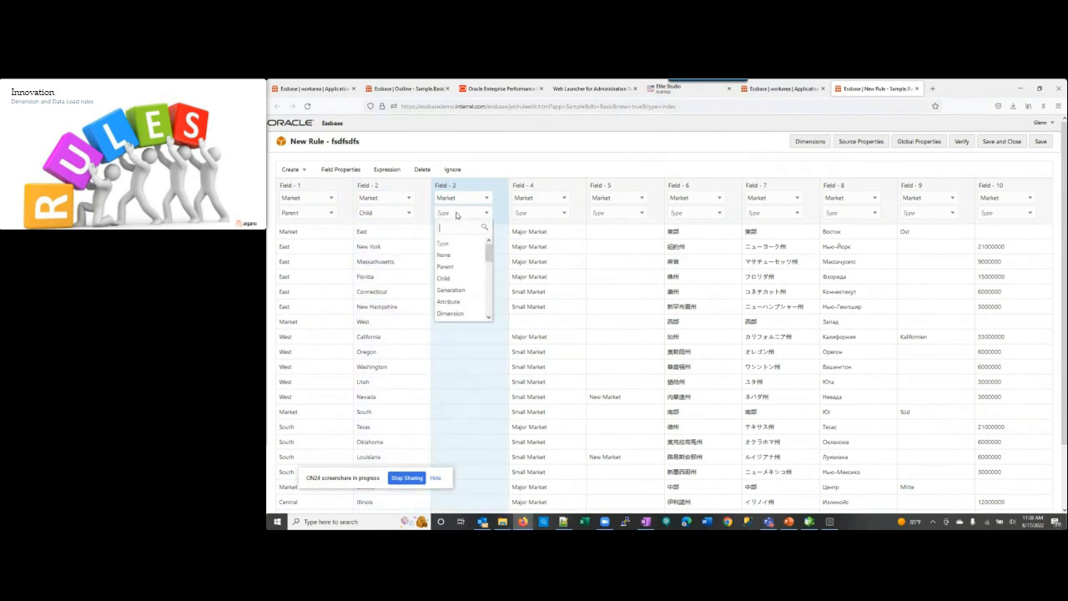
{"action": "type", "text": "alias"}
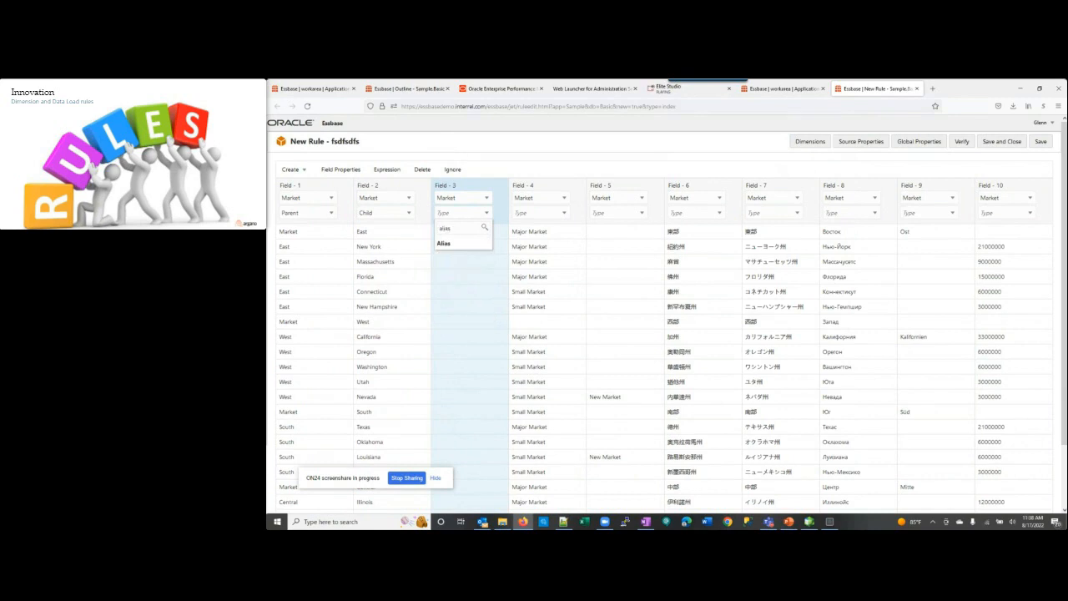
{"action": "left_click", "coordinate": [442, 244]}
{"action": "left_click", "coordinate": [476, 228]}
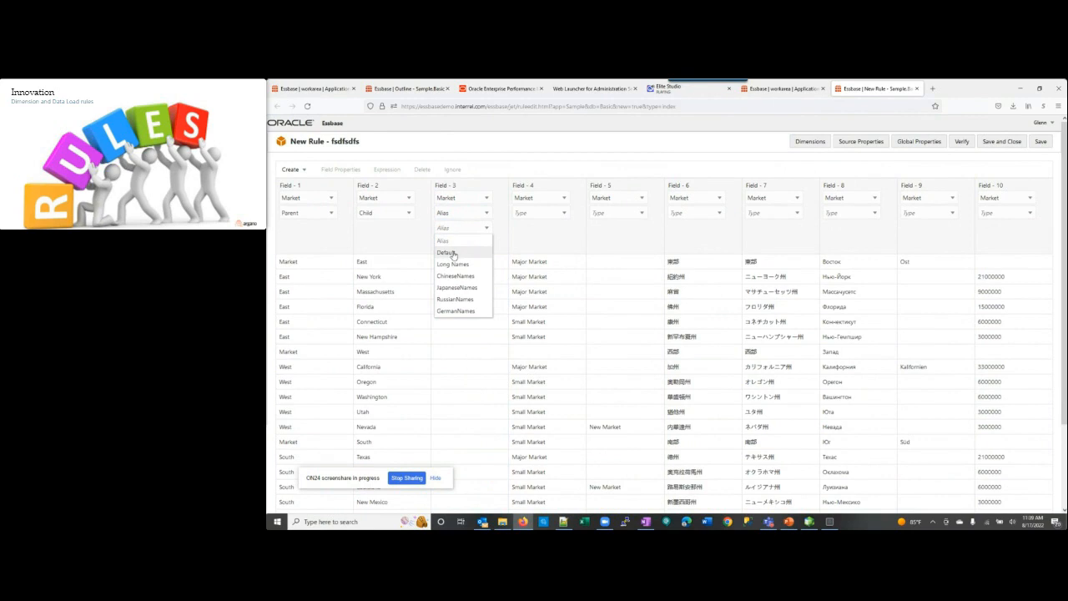
{"action": "left_click", "coordinate": [446, 253]}
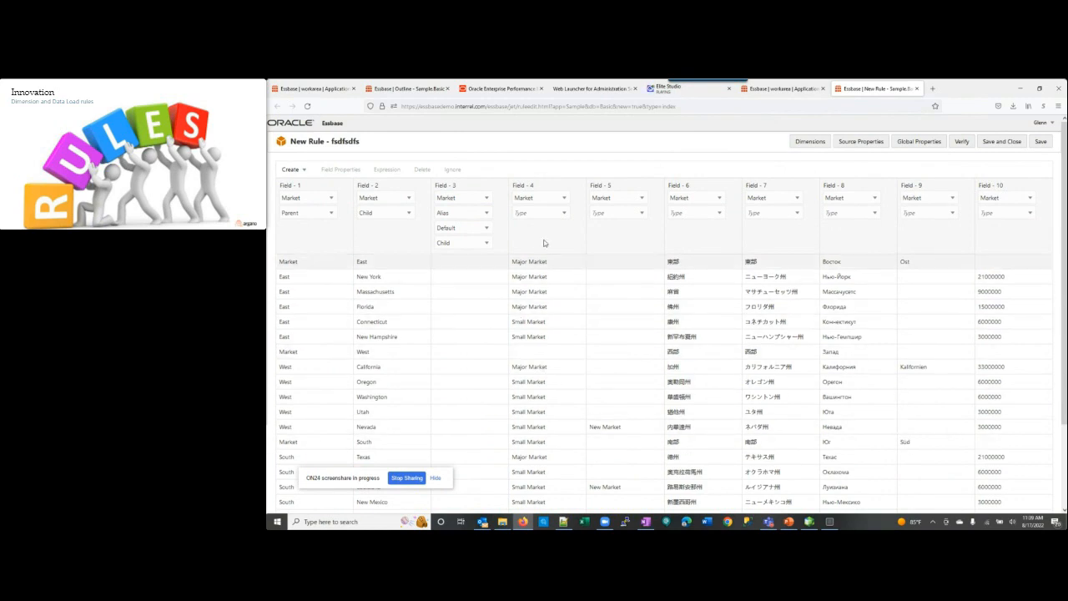
Step: Set the type of Field 4 and Field 5 to UDA
{"action": "left_click", "coordinate": [564, 214]}
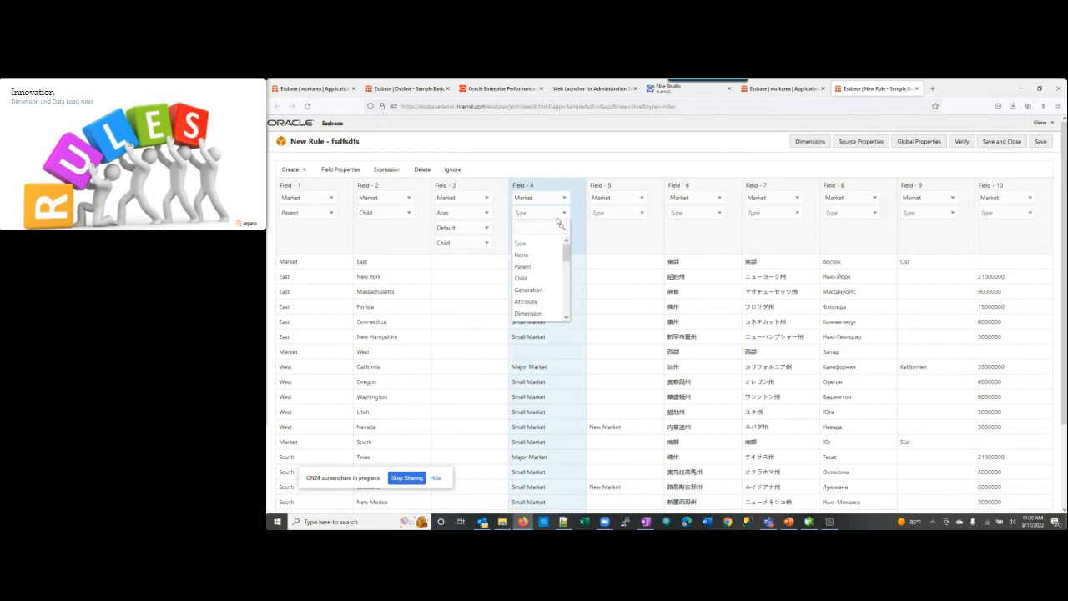
{"action": "type", "text": "uda"}
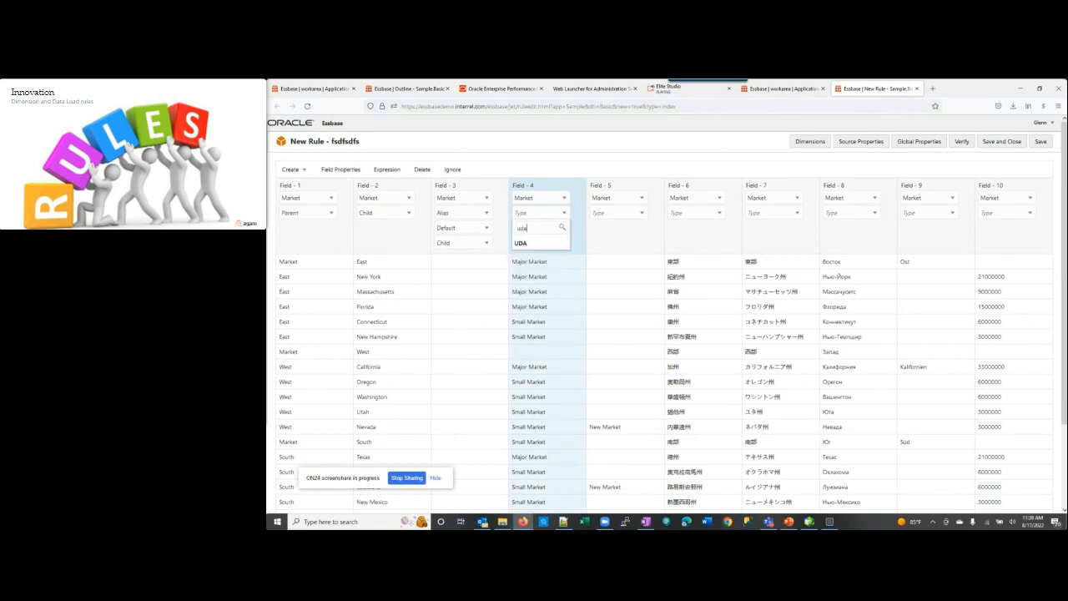
{"action": "left_click", "coordinate": [521, 243]}
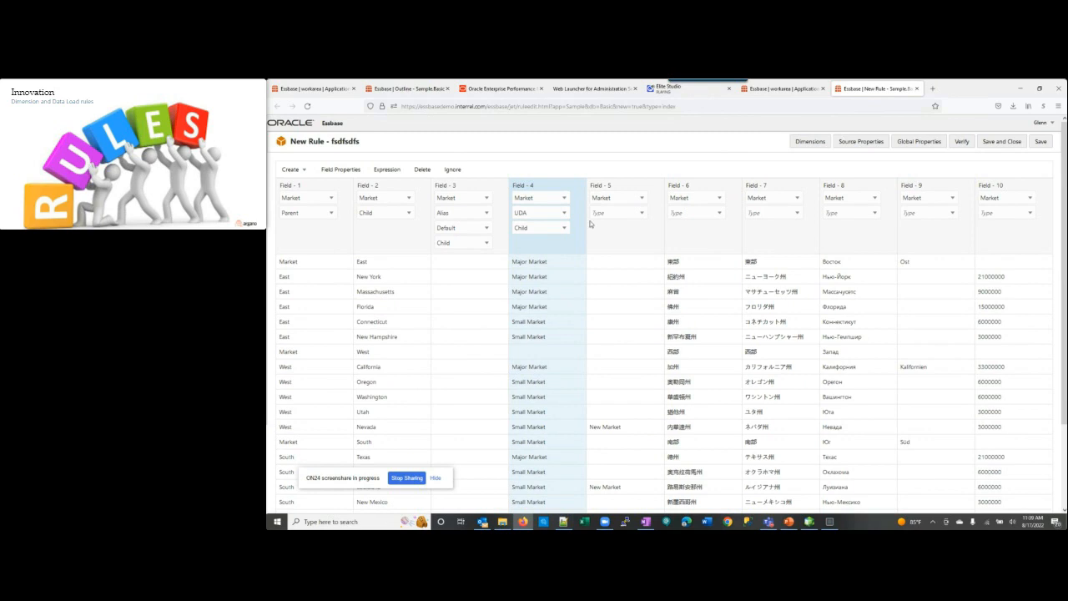
{"action": "left_click", "coordinate": [642, 215]}
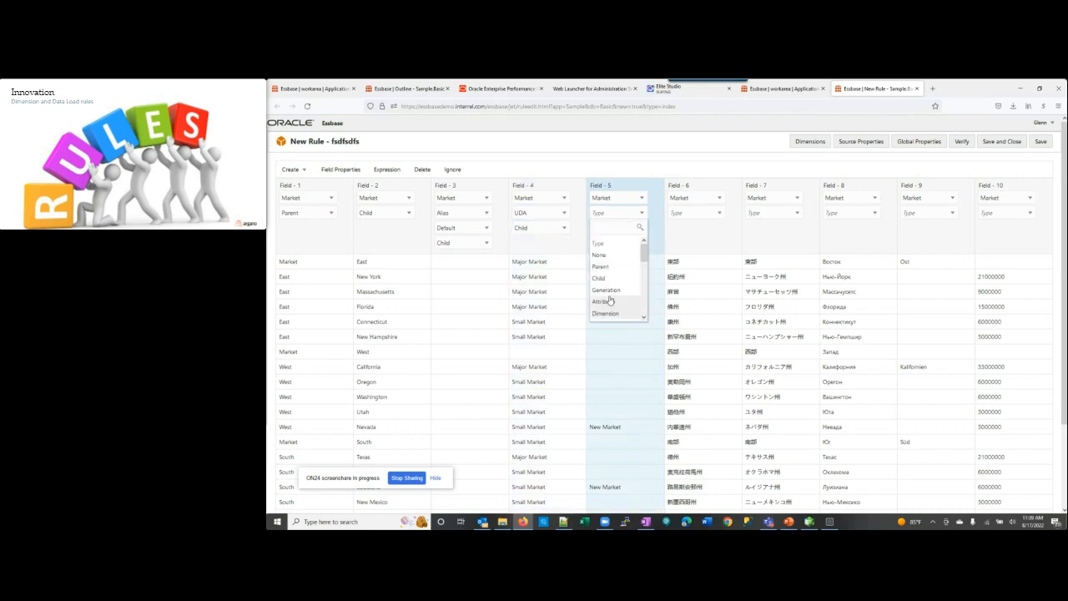
{"action": "type", "text": "uda"}
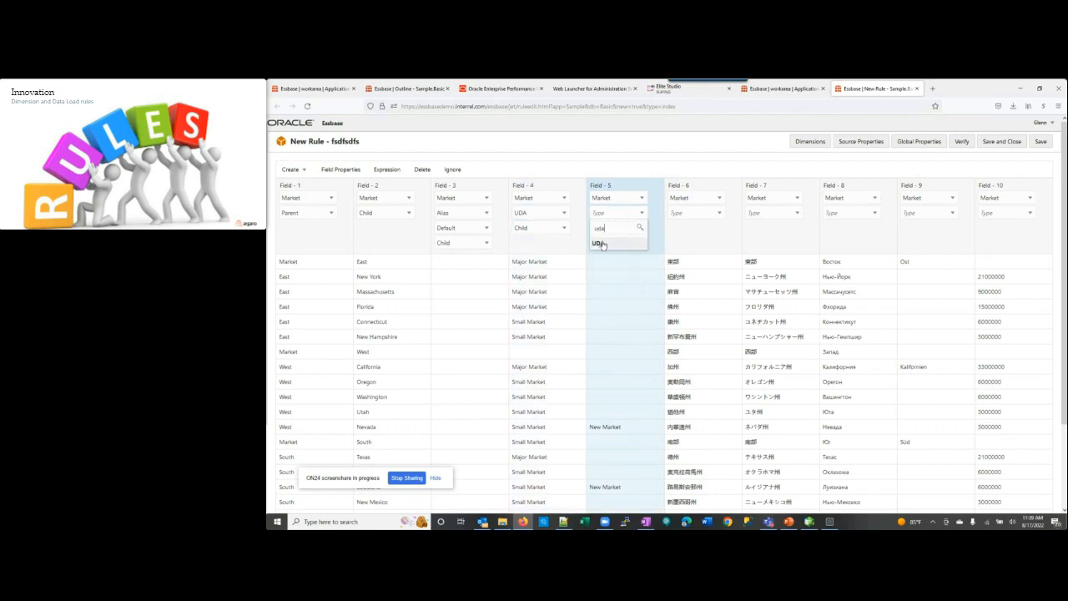
{"action": "left_click", "coordinate": [599, 243]}
Step: Set Field 6's type to Alias using the ChineseNames alias table
{"action": "left_click", "coordinate": [719, 215]}
{"action": "type", "text": "alias"}
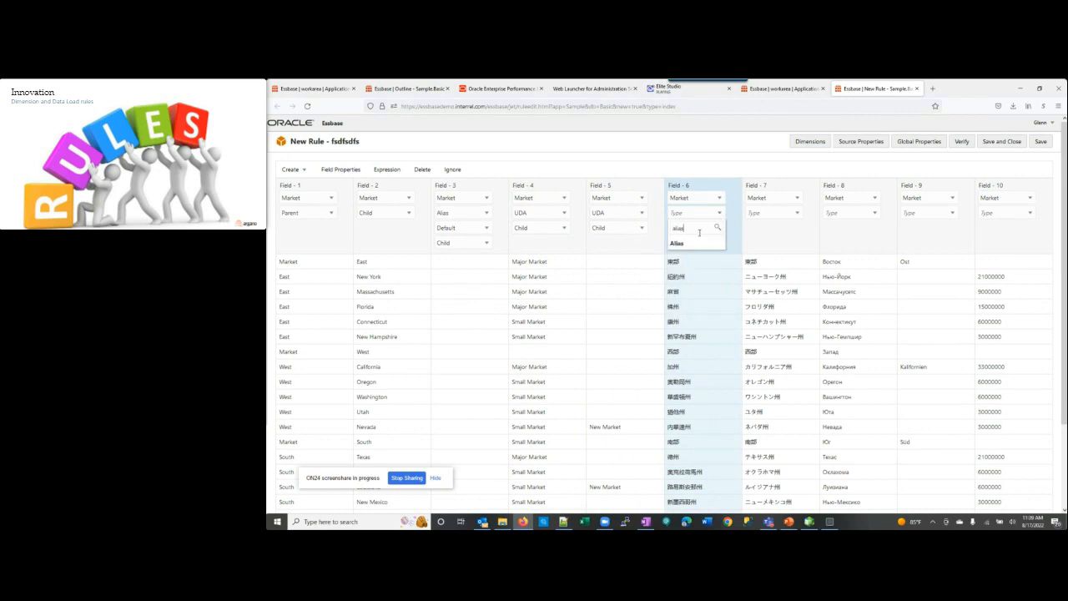
{"action": "left_click", "coordinate": [678, 244]}
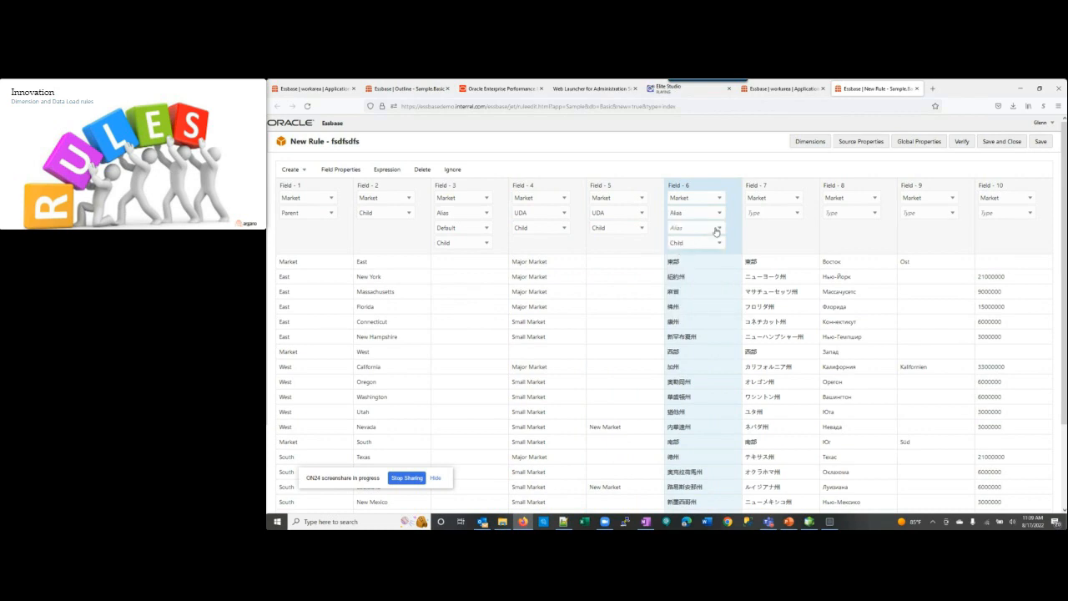
{"action": "left_click", "coordinate": [719, 228]}
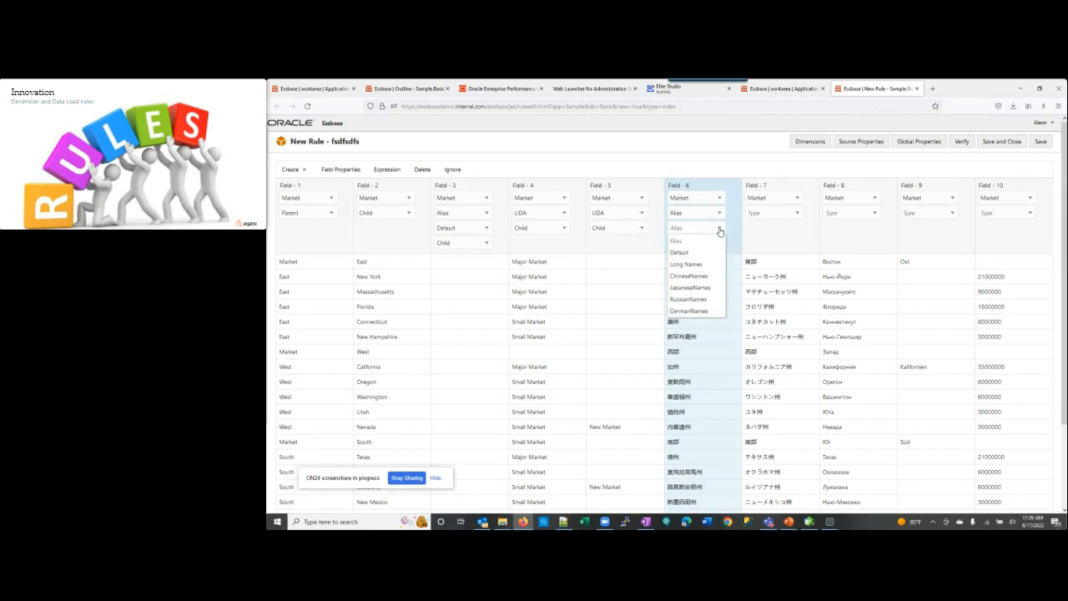
{"action": "left_click", "coordinate": [690, 276]}
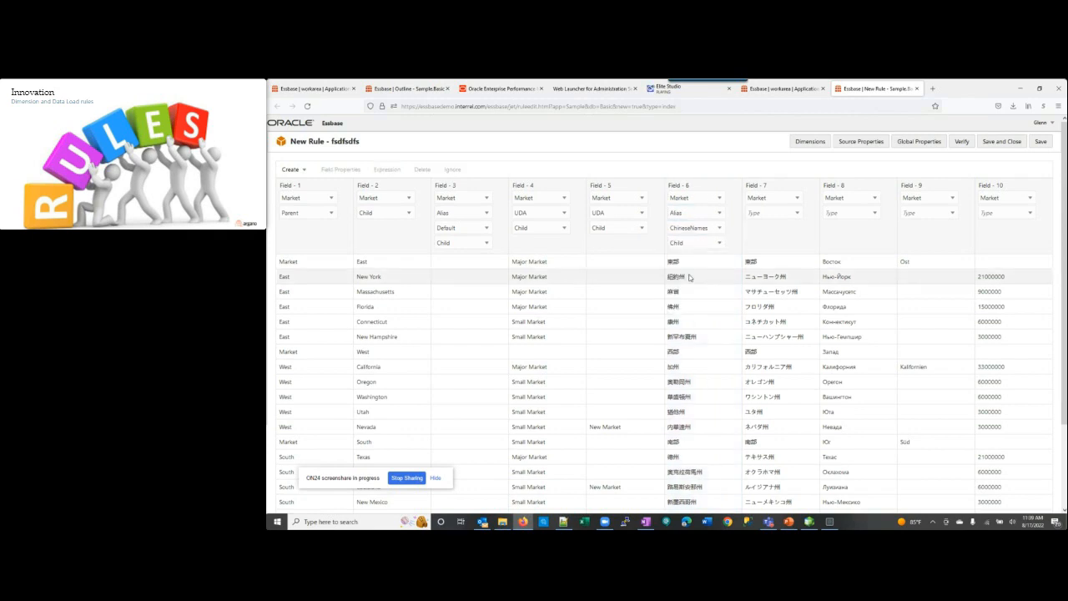
Step: Set Field 7's type to Alias using the JapaneseNames alias table
{"action": "left_click", "coordinate": [797, 214]}
{"action": "type", "text": "alias"}
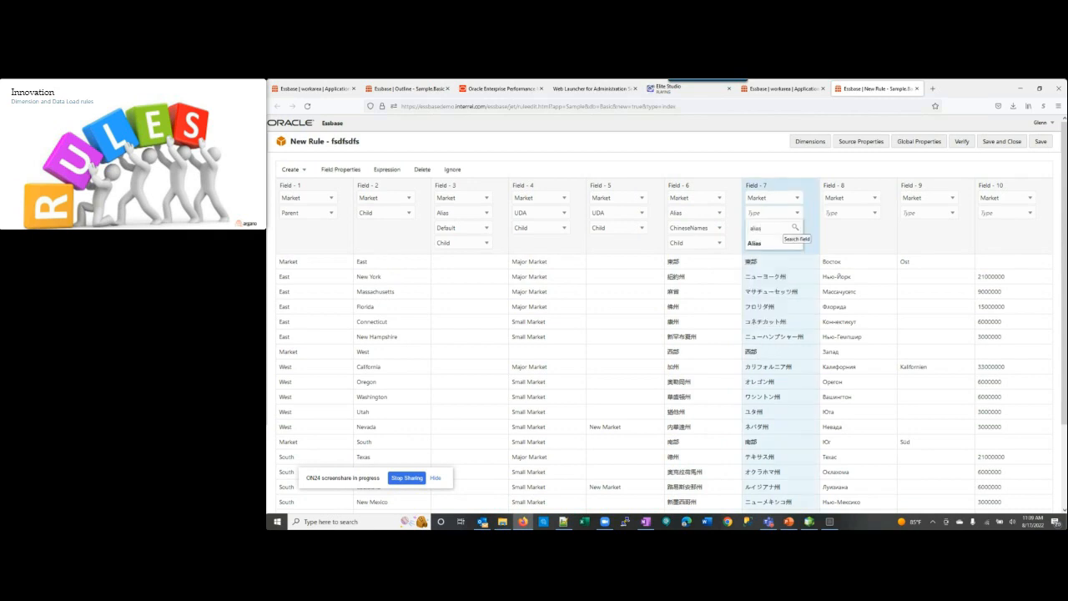
{"action": "left_click", "coordinate": [760, 244]}
{"action": "left_click", "coordinate": [797, 229]}
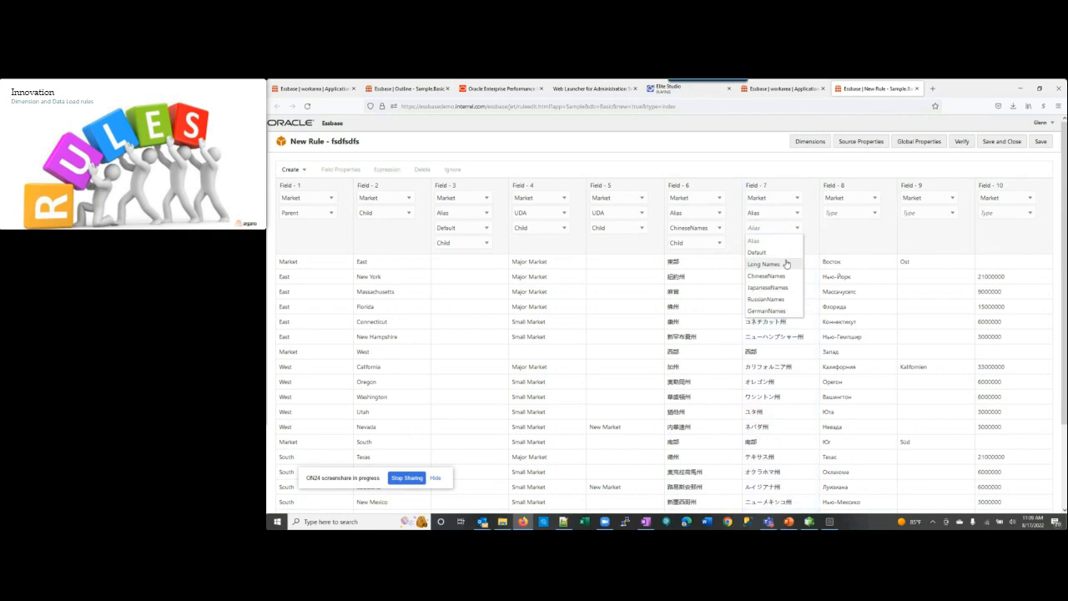
{"action": "left_click", "coordinate": [766, 288]}
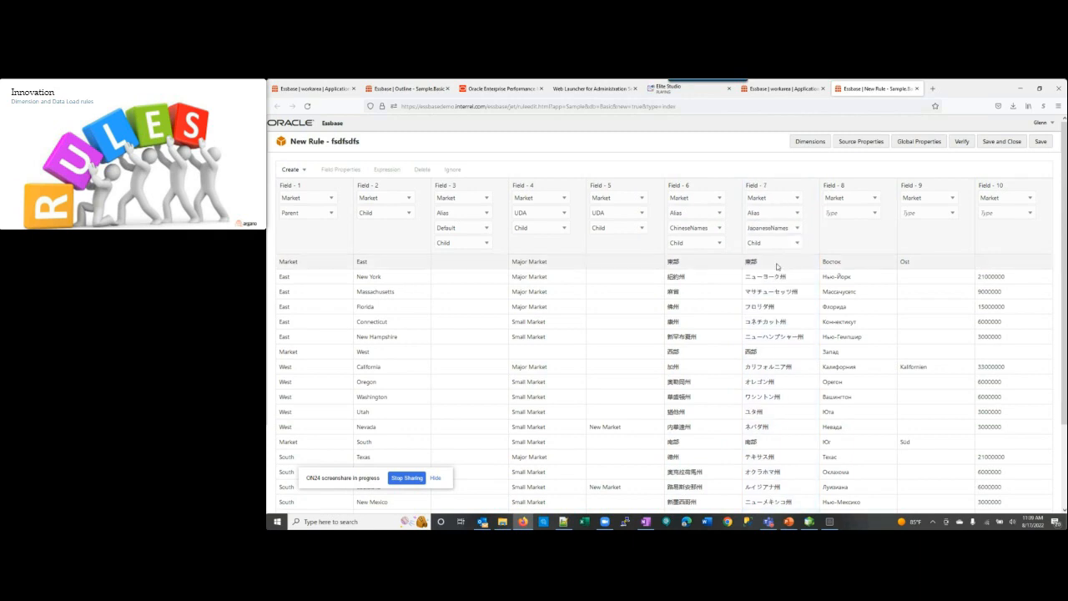
Step: Set Field 8's type to Alias using the RussianNames alias table
{"action": "left_click", "coordinate": [872, 213]}
{"action": "type", "text": "alias"}
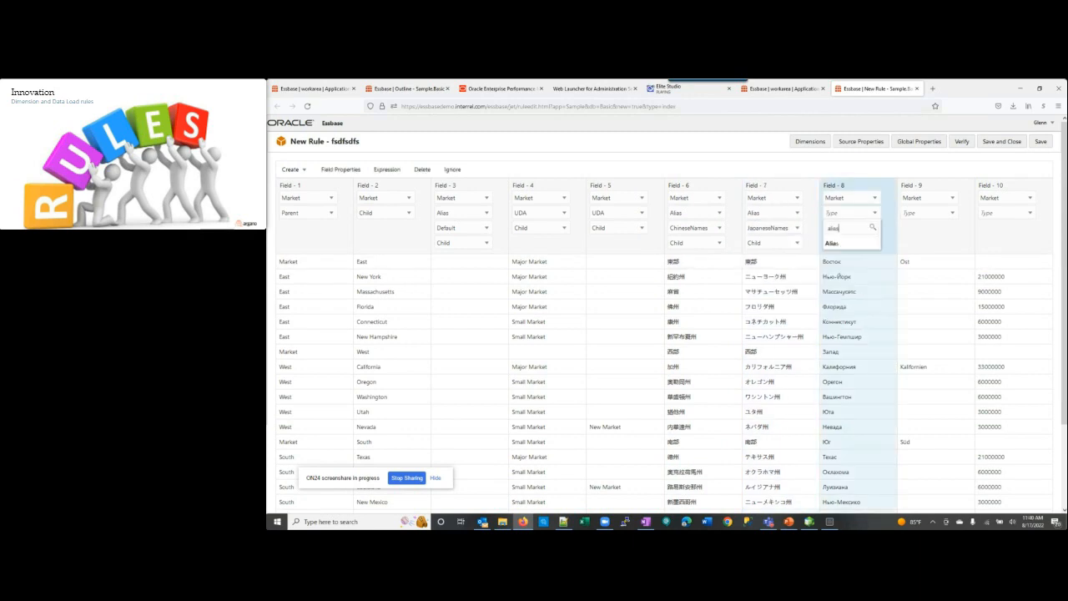
{"action": "left_click", "coordinate": [852, 242]}
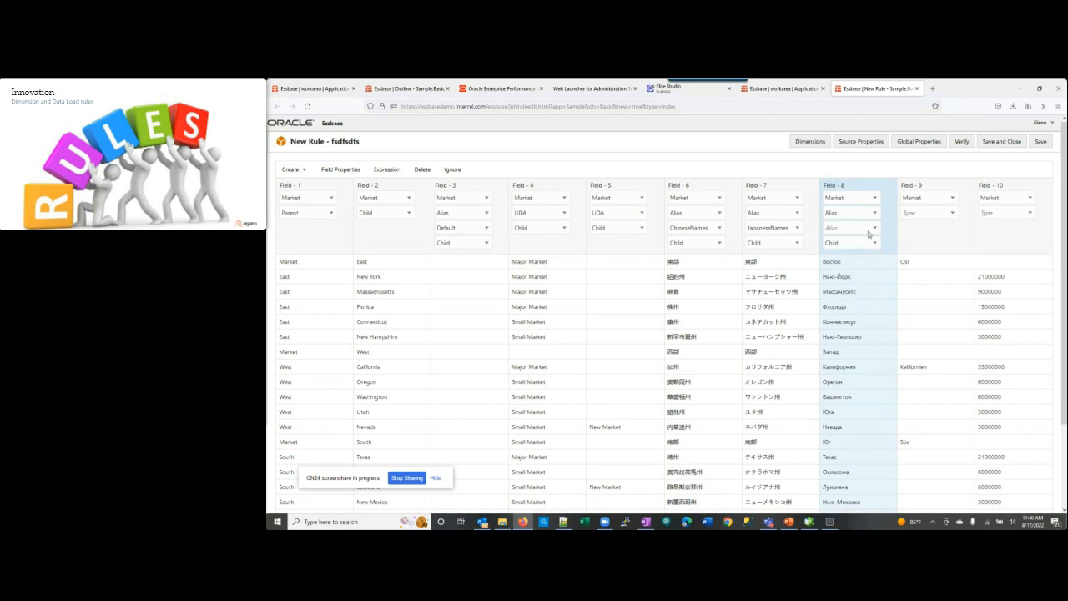
{"action": "left_click", "coordinate": [873, 229]}
{"action": "left_click", "coordinate": [845, 299]}
Step: Set Field 9's type to Alias using the GermanNames alias table
{"action": "left_click", "coordinate": [910, 212]}
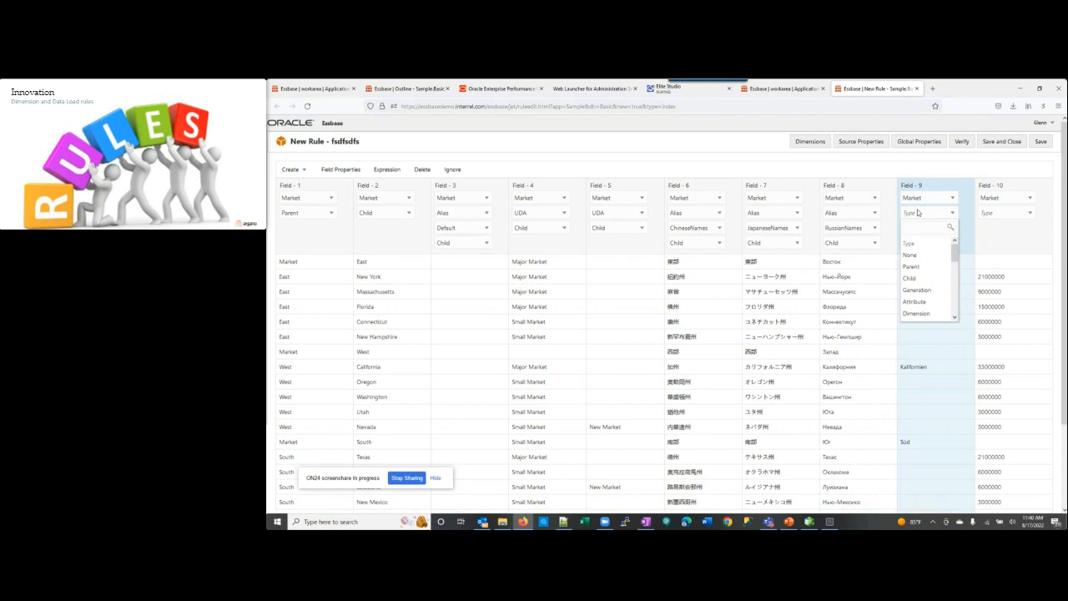
{"action": "type", "text": "alias"}
{"action": "left_click", "coordinate": [909, 243]}
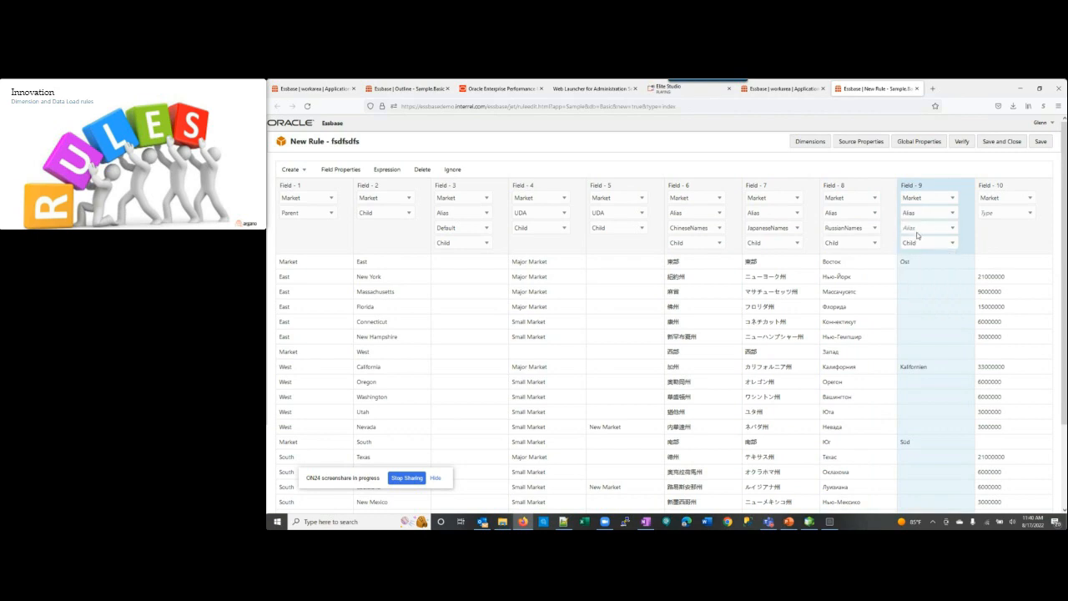
{"action": "left_click", "coordinate": [916, 231]}
{"action": "left_click", "coordinate": [925, 308]}
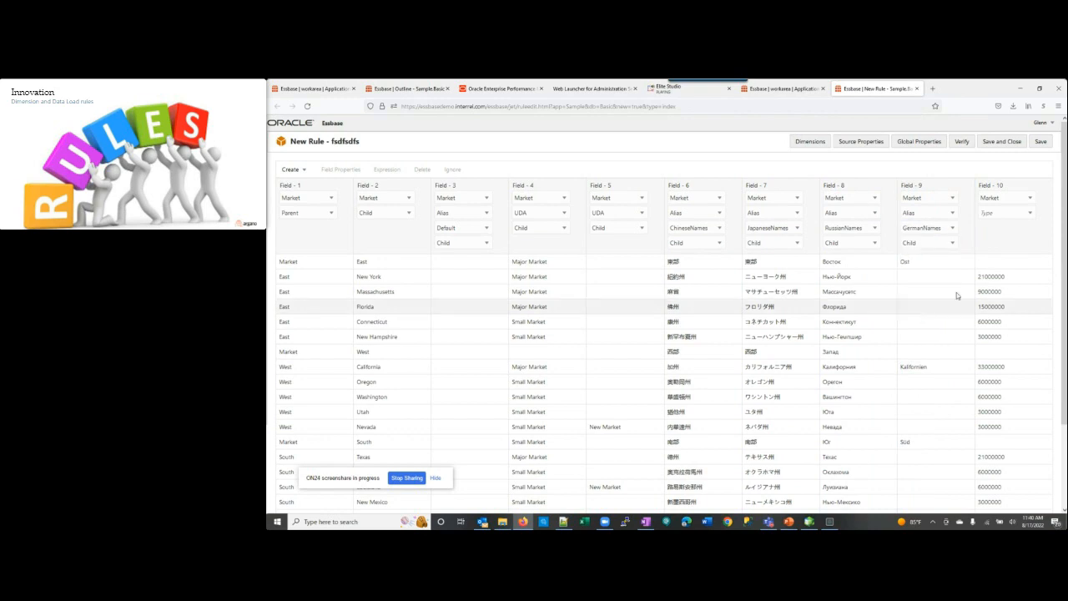
Step: Set Field 10's type to Attribute Dimension using the Population attribute, and look through the preview rows
{"action": "left_click", "coordinate": [1029, 214]}
{"action": "type", "text": "att"}
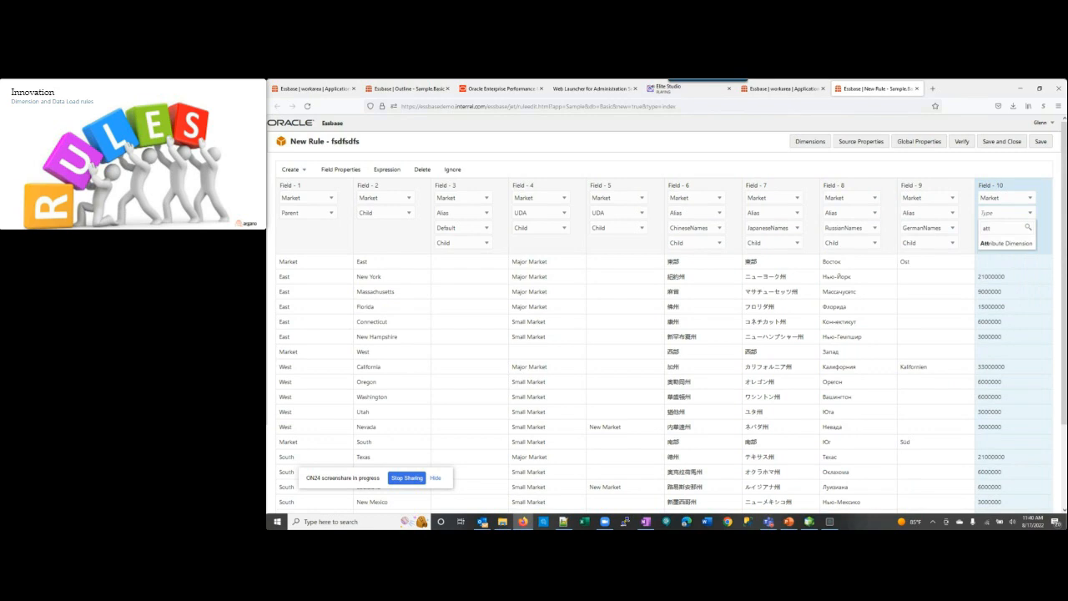
{"action": "left_click", "coordinate": [1006, 243]}
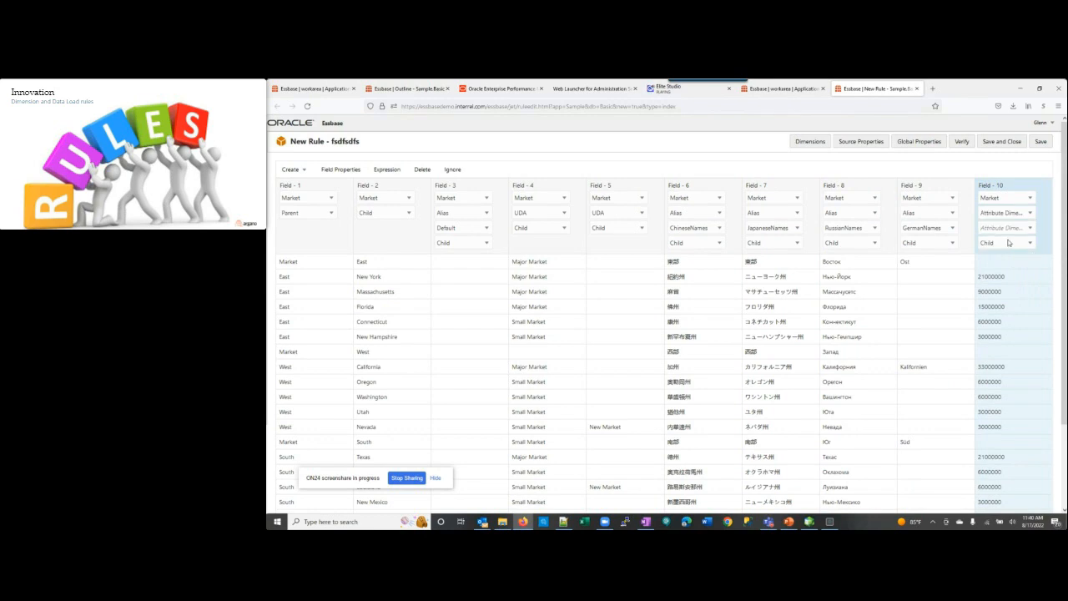
{"action": "left_click", "coordinate": [1029, 229]}
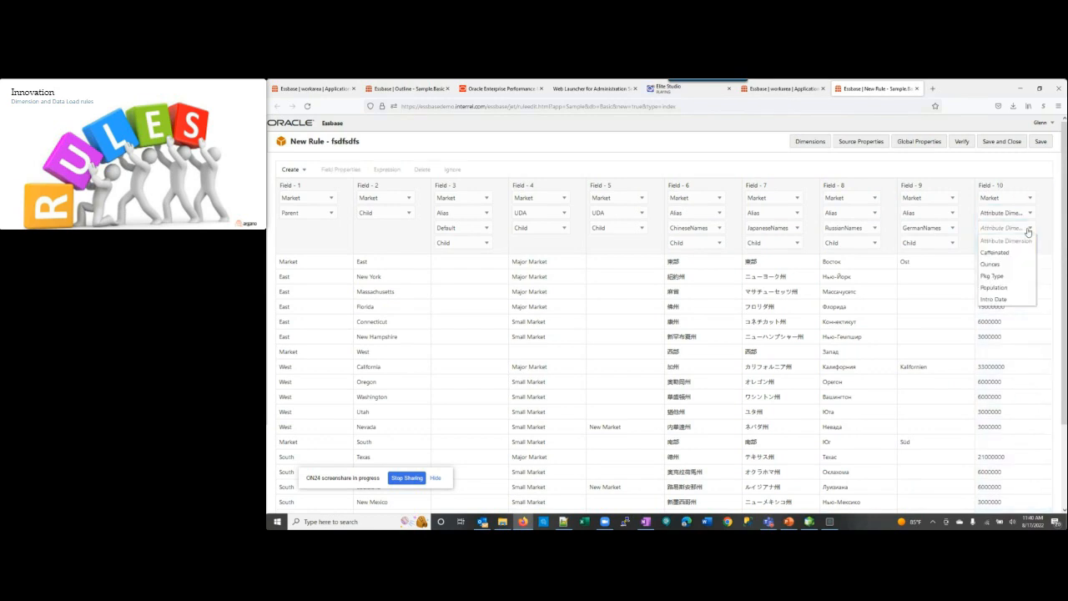
{"action": "left_click", "coordinate": [999, 288]}
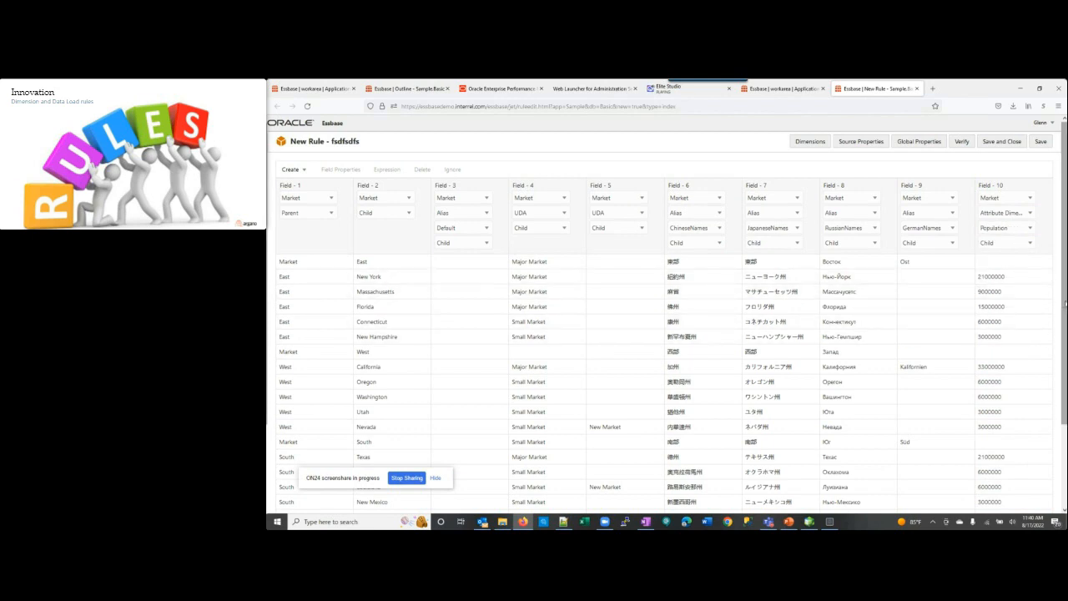
{"action": "scroll", "coordinate": [1065, 305], "scroll_direction": "down", "scroll_amount": 1}
{"action": "scroll", "coordinate": [1064, 310], "scroll_direction": "down", "scroll_amount": 3}
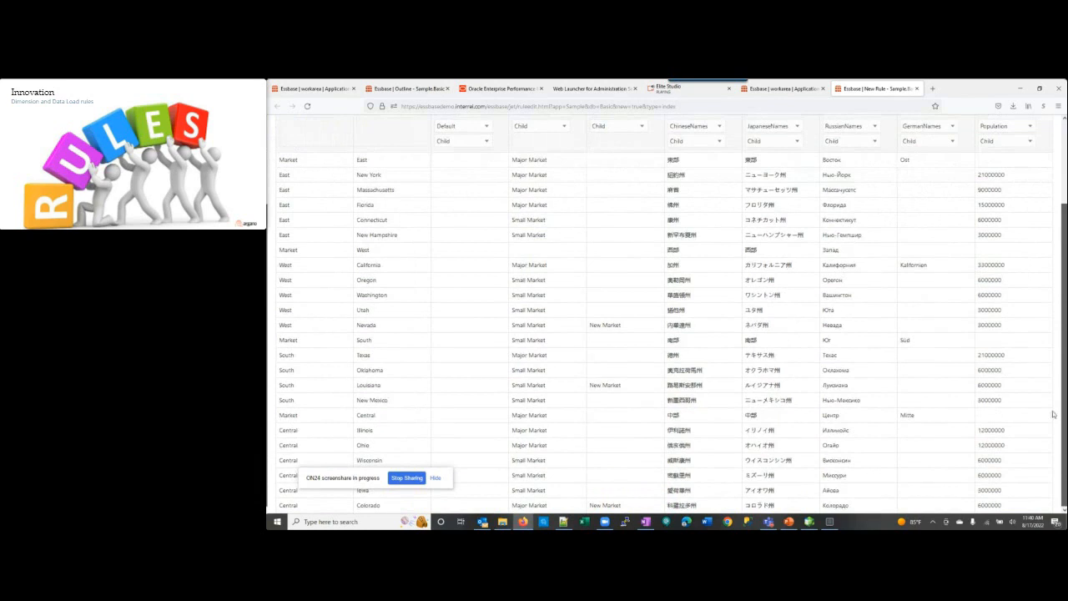
{"action": "scroll", "coordinate": [1053, 414], "scroll_direction": "up", "scroll_amount": 3}
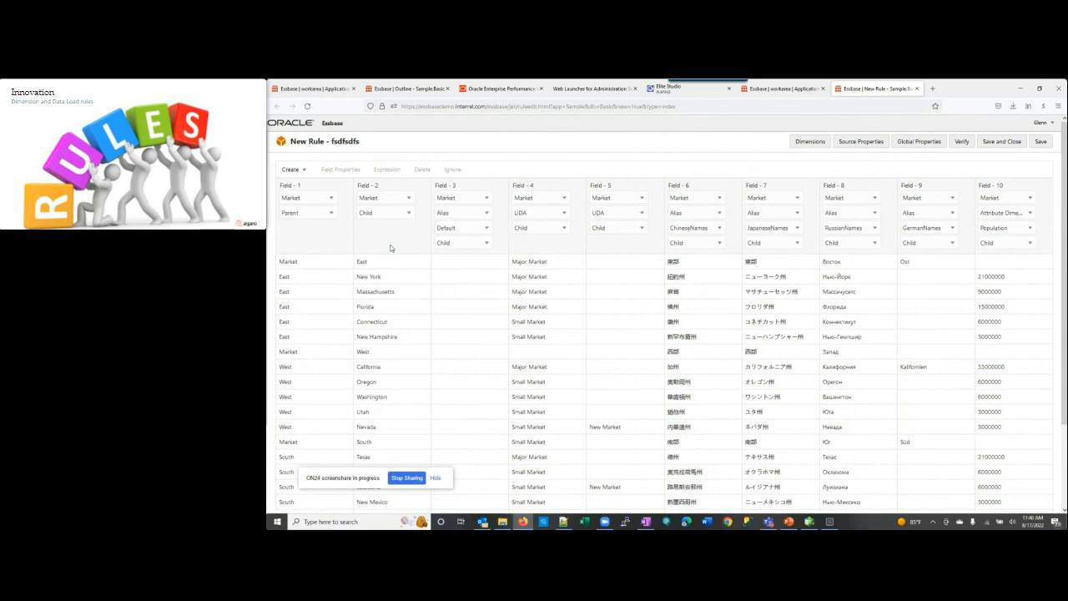
Step: Create an expression-based field at the Field 5 position with join(column0,"-",column3), previewing the result before accepting it
{"action": "left_click", "coordinate": [422, 258]}
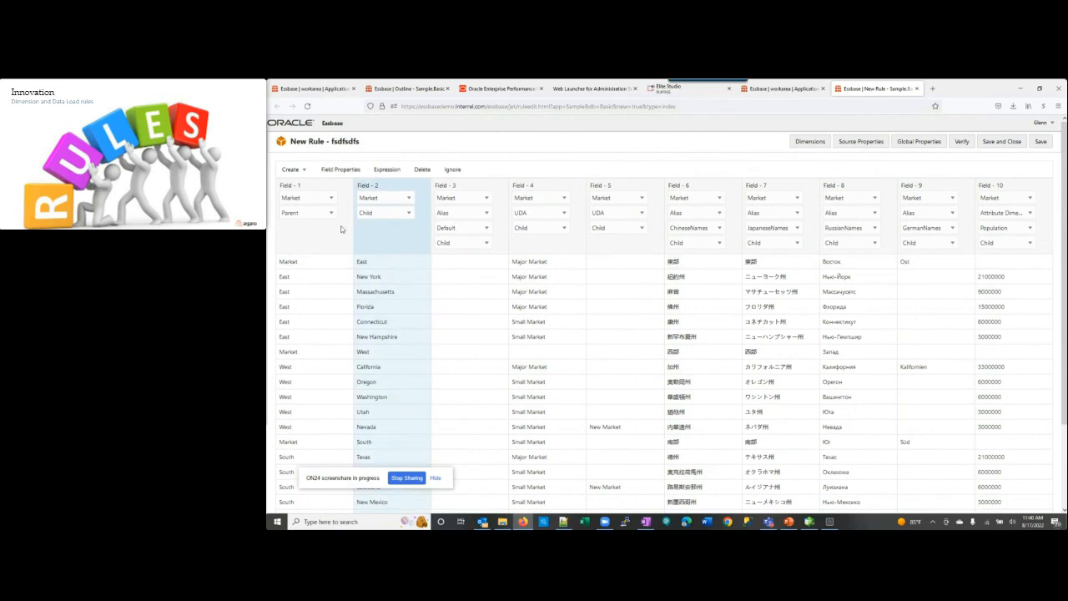
{"action": "left_click", "coordinate": [617, 245]}
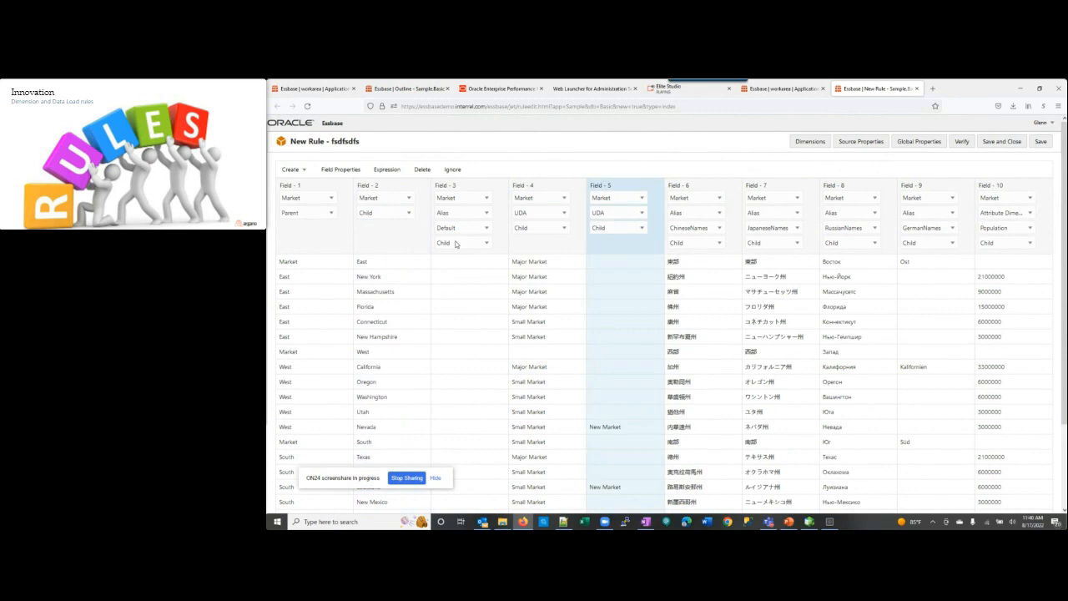
{"action": "left_click", "coordinate": [305, 168]}
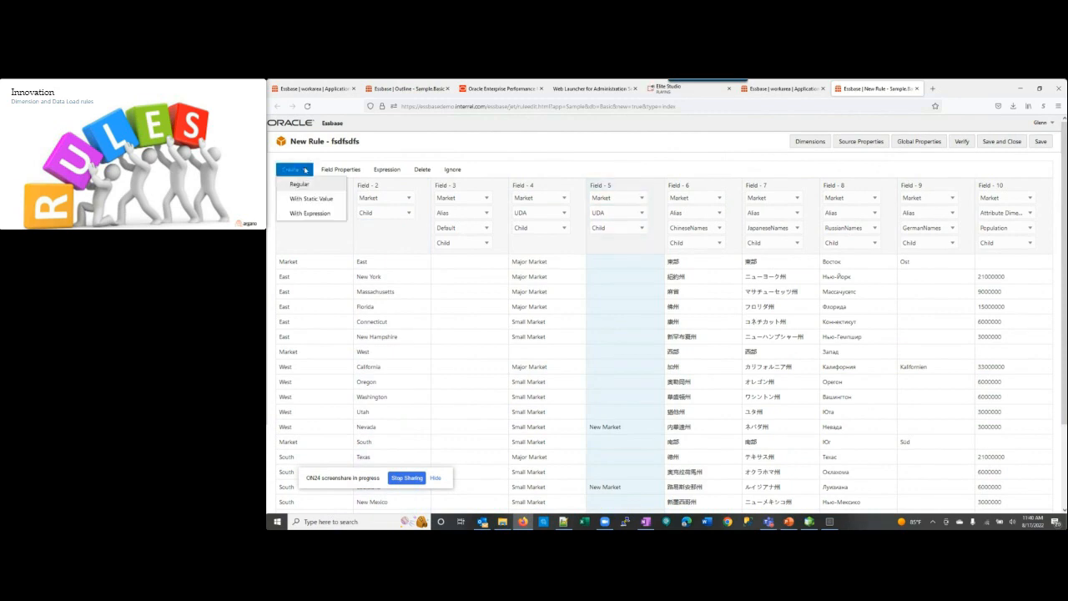
{"action": "left_click", "coordinate": [297, 215]}
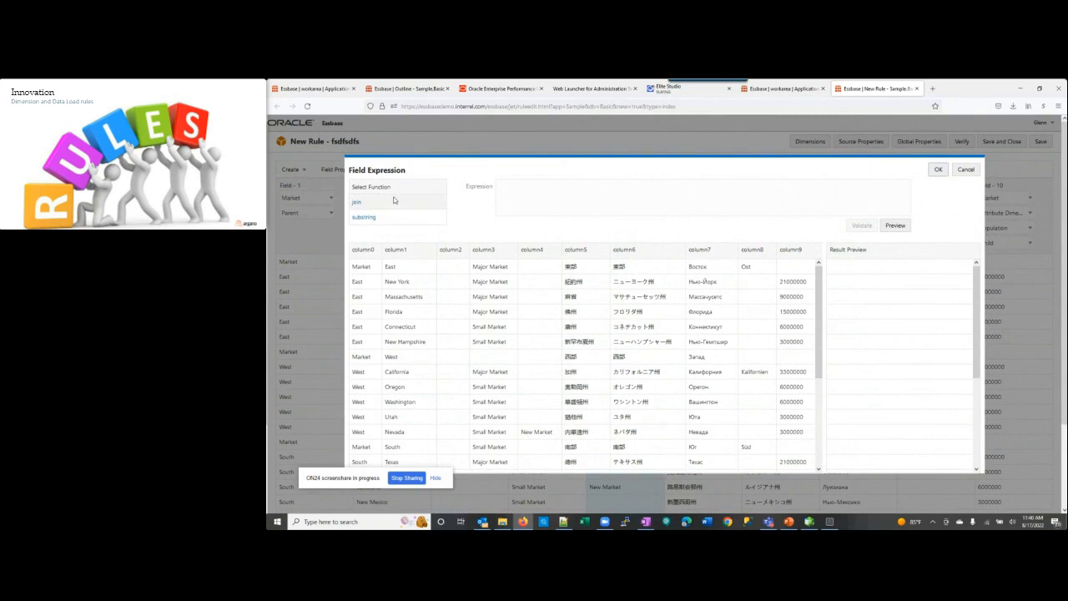
{"action": "left_click", "coordinate": [357, 202]}
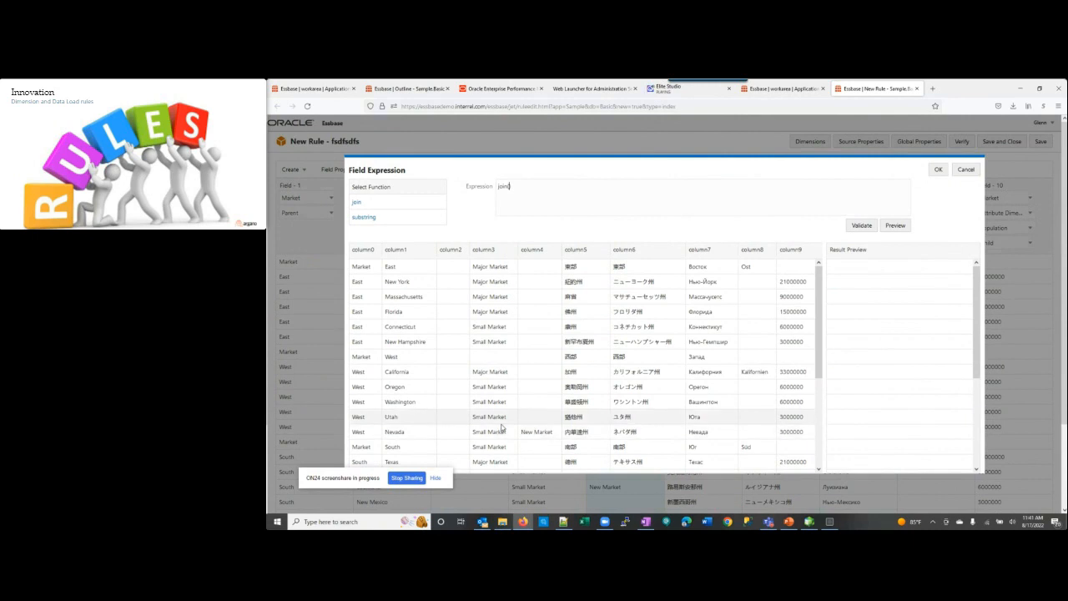
{"action": "left_click", "coordinate": [359, 249]}
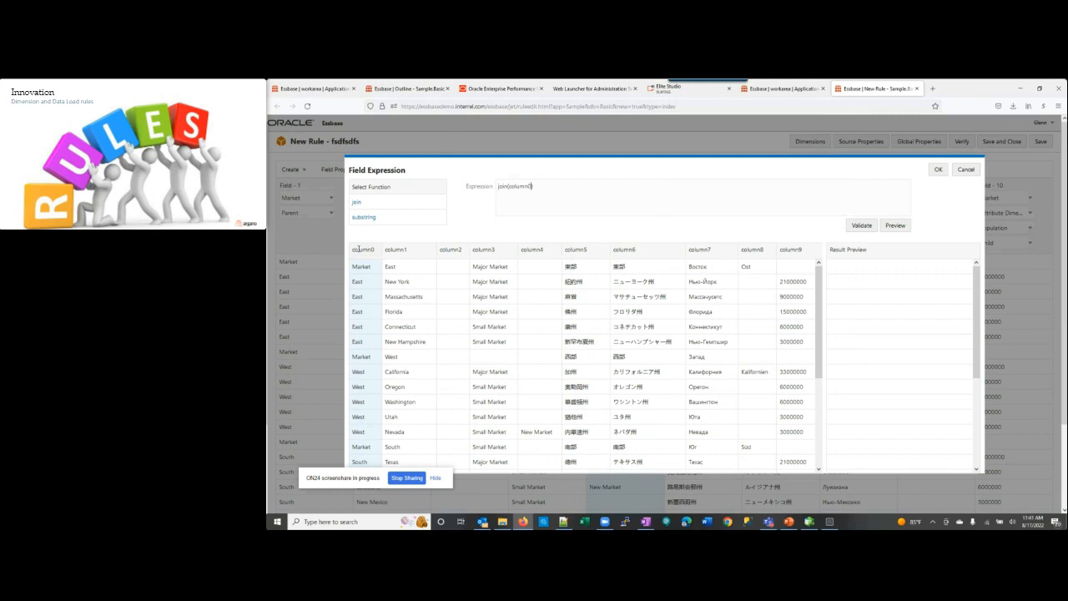
{"action": "type", "text": ",\"-\","}
{"action": "left_click", "coordinate": [488, 251]}
{"action": "left_click", "coordinate": [488, 251]}
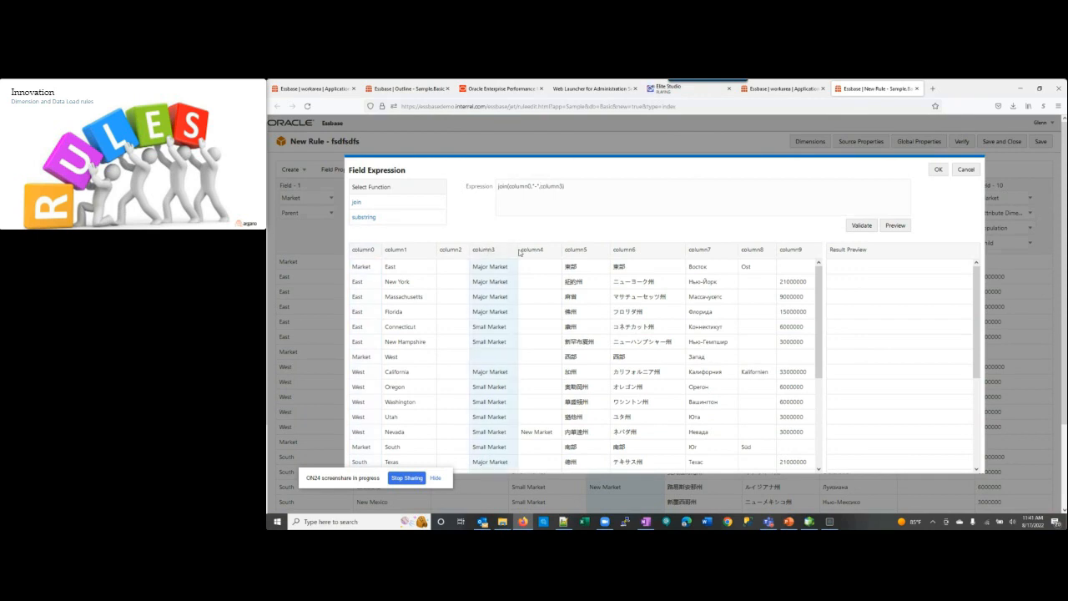
{"action": "left_click", "coordinate": [894, 225]}
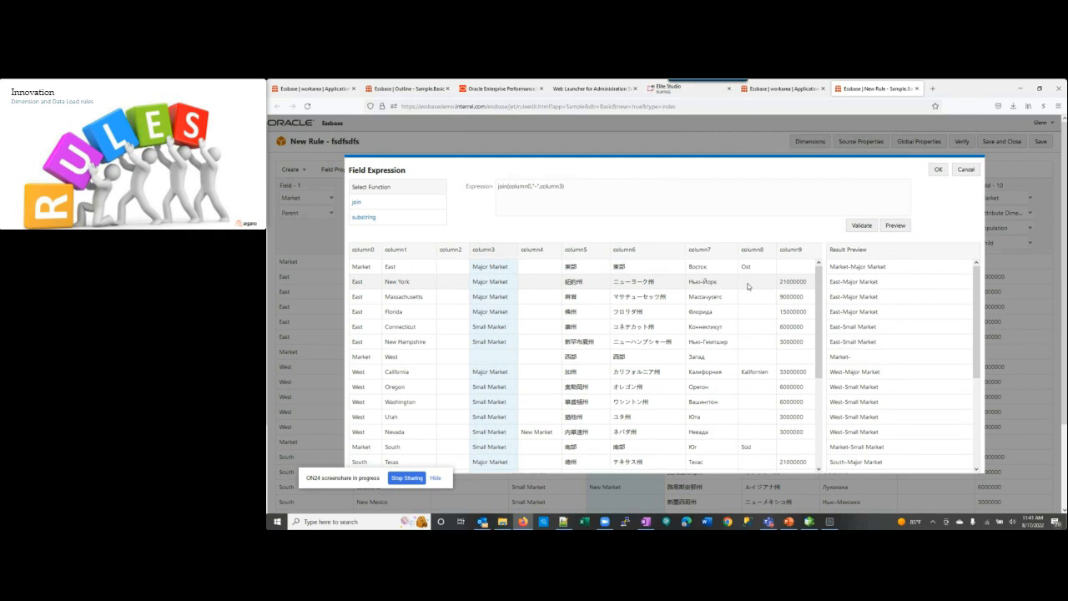
{"action": "left_click", "coordinate": [938, 170]}
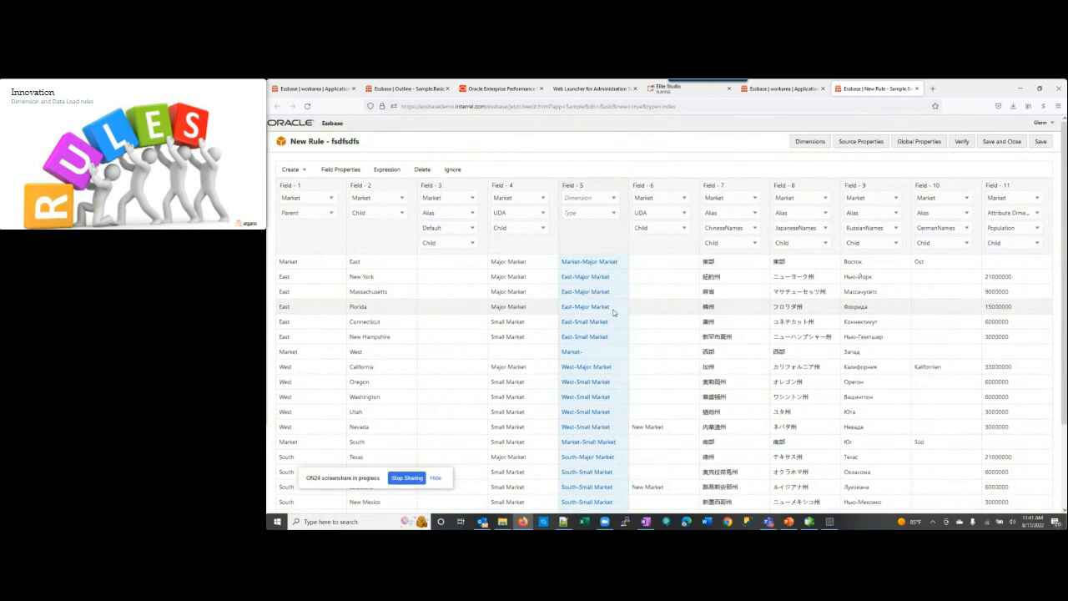
Step: Try changing Field 5's expression to join(substring(column0,1,1),"-",column3), preview the result, and cancel the edit
{"action": "left_click", "coordinate": [593, 252]}
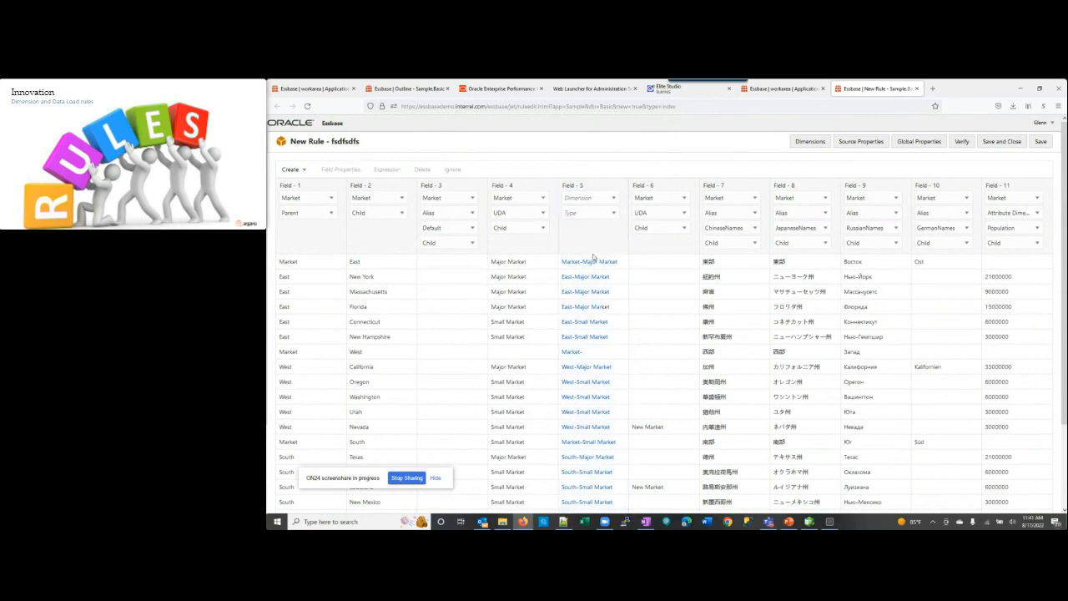
{"action": "left_click", "coordinate": [592, 224]}
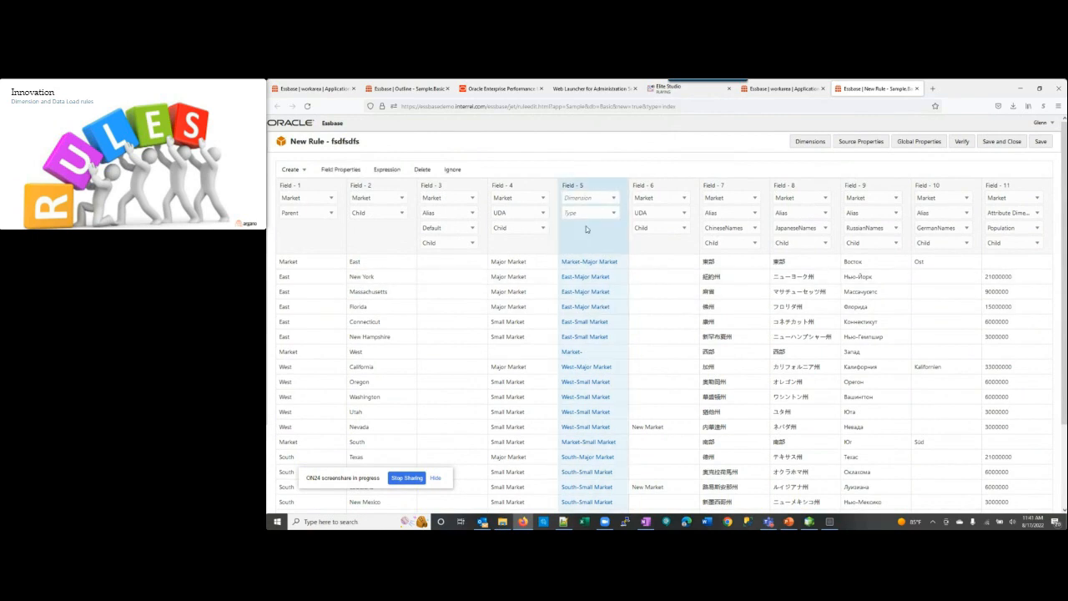
{"action": "left_click", "coordinate": [373, 171]}
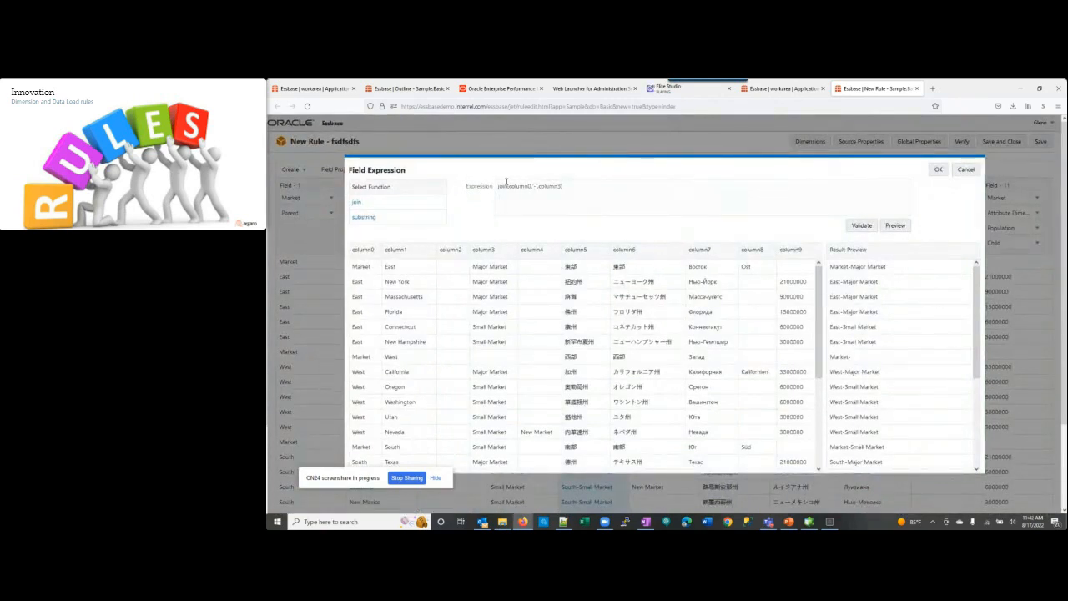
{"action": "left_click", "coordinate": [506, 187]}
{"action": "left_click", "coordinate": [364, 217]}
{"action": "key", "text": "BackSpace"}
{"action": "type", "text": "1,1)"}
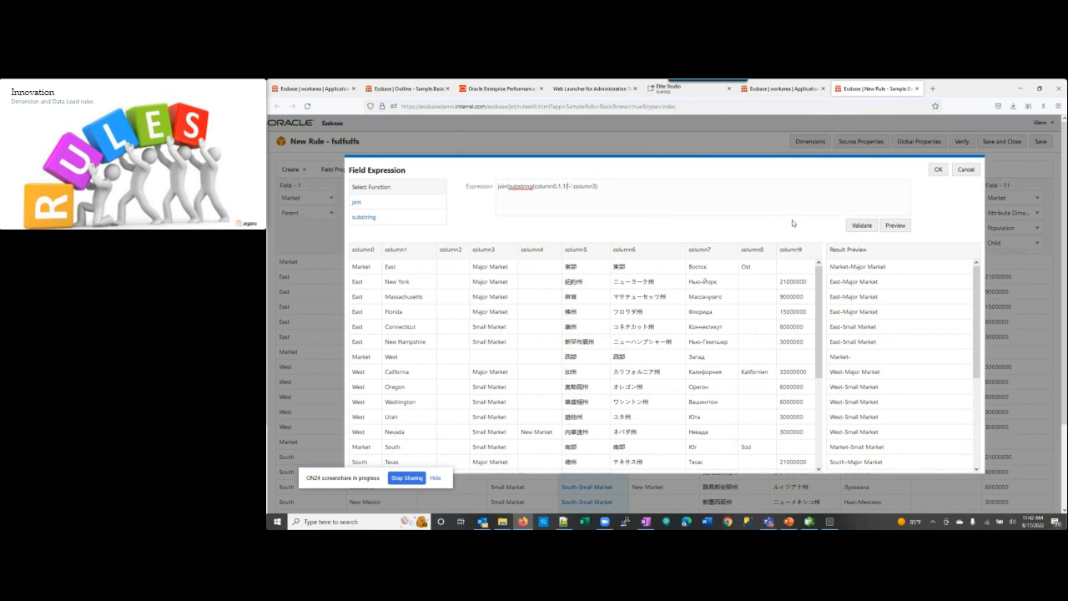
{"action": "type", "text": ","}
{"action": "left_click", "coordinate": [891, 227]}
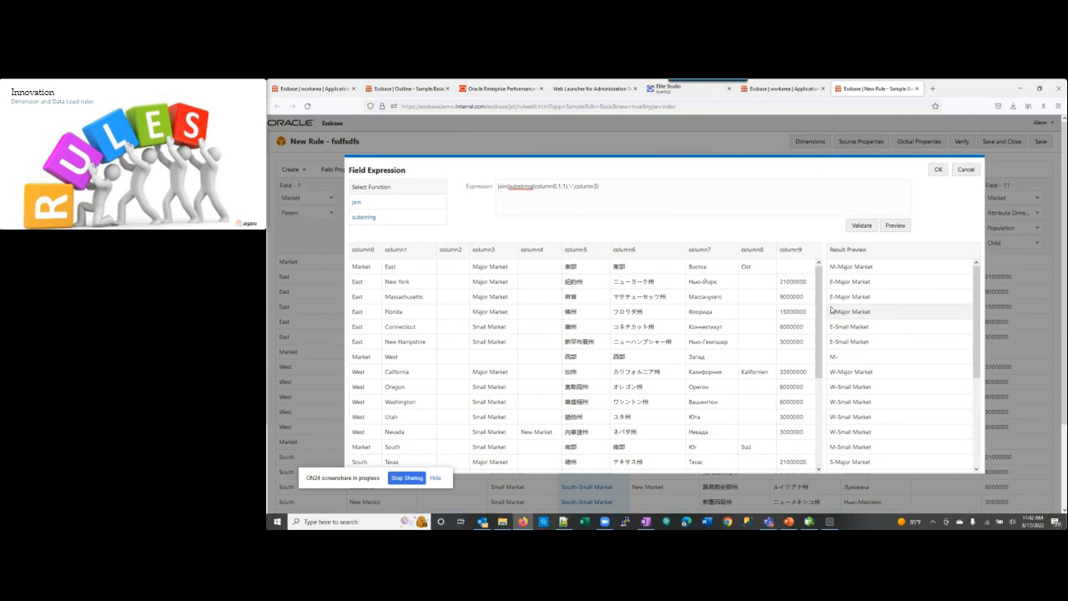
{"action": "scroll", "coordinate": [831, 309], "scroll_direction": "down", "scroll_amount": 3}
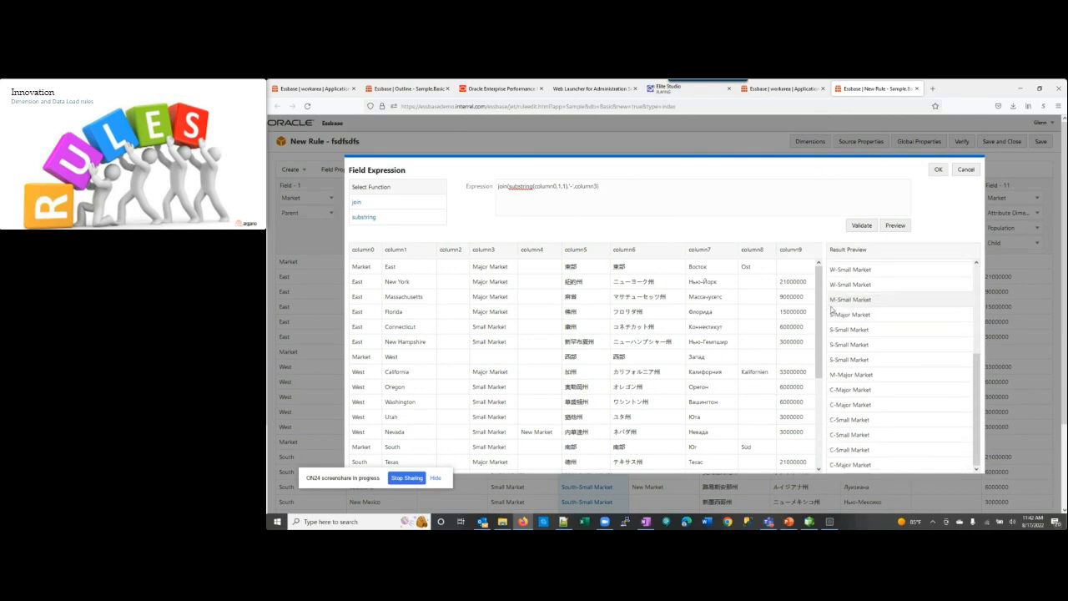
{"action": "scroll", "coordinate": [831, 309], "scroll_direction": "up", "scroll_amount": 3}
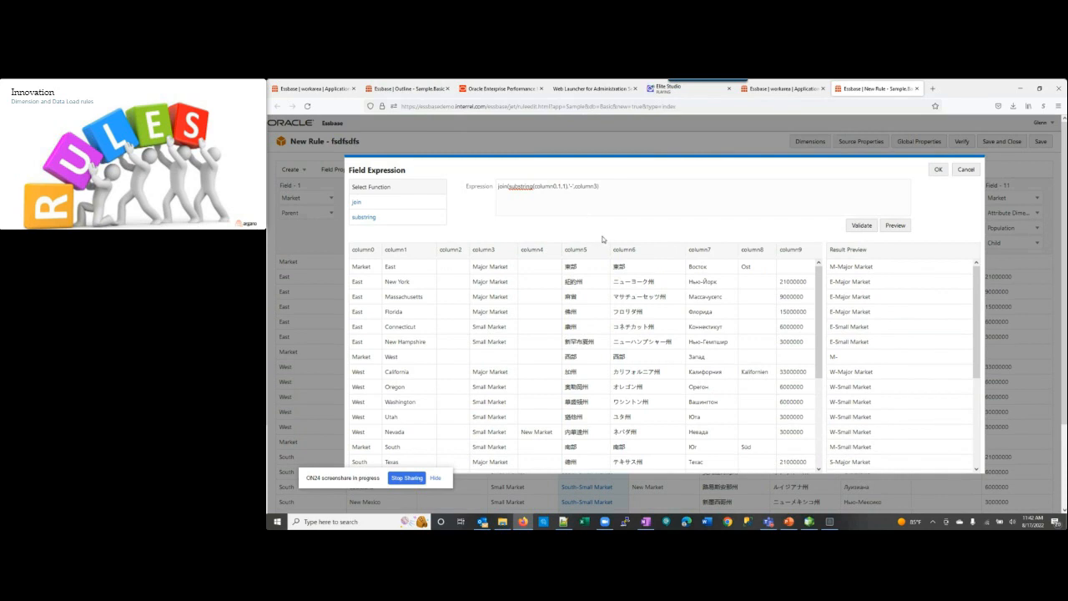
{"action": "left_click", "coordinate": [964, 170]}
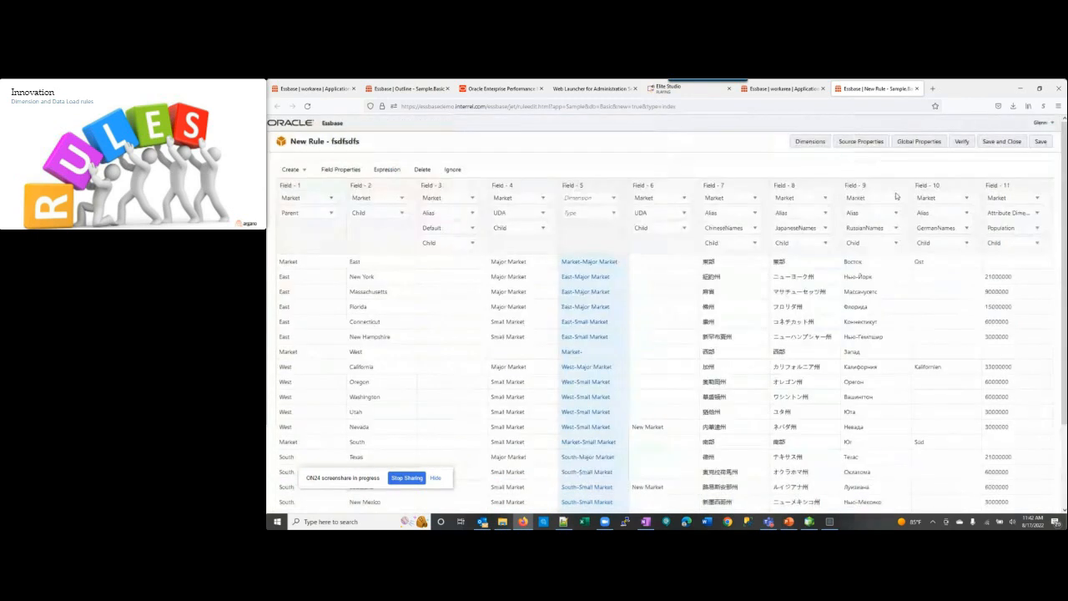
Step: Examine the Market dimension's general build properties and its available update options, and leave without changes
{"action": "left_click", "coordinate": [808, 142]}
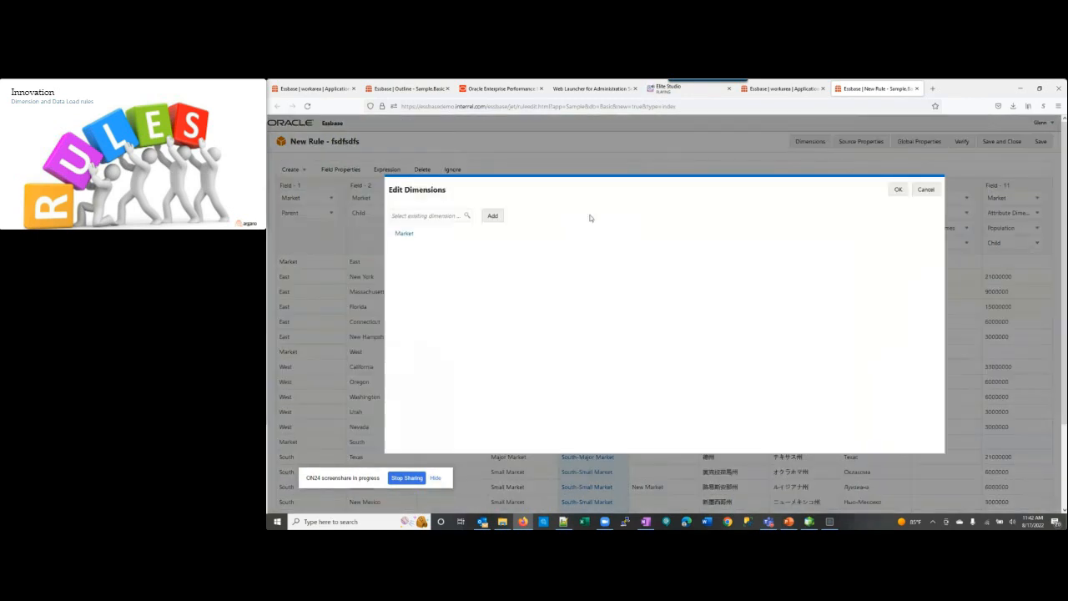
{"action": "left_click", "coordinate": [405, 235]}
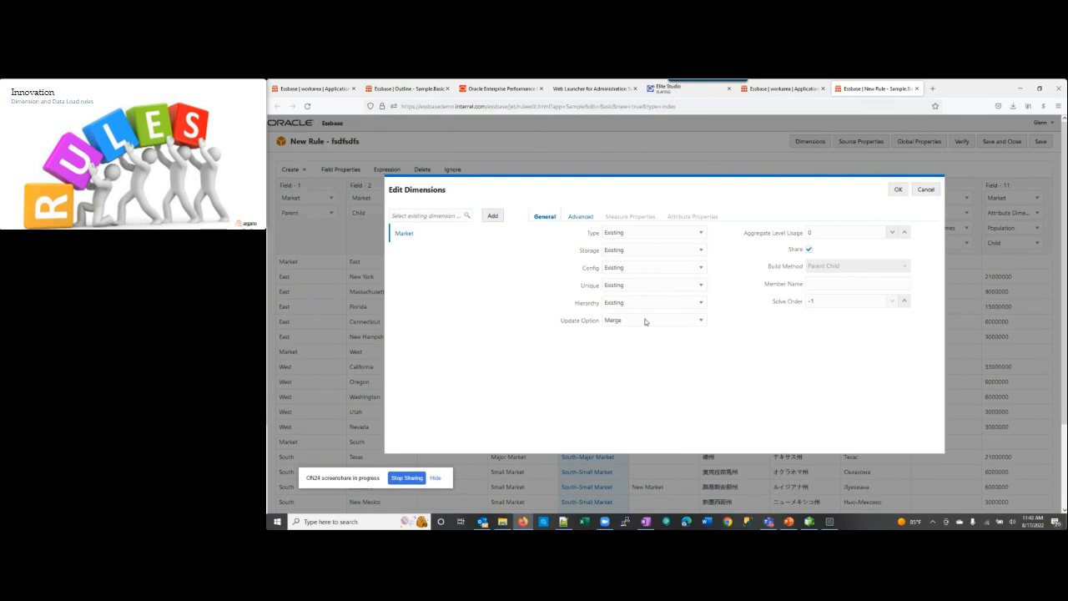
{"action": "left_click", "coordinate": [700, 320]}
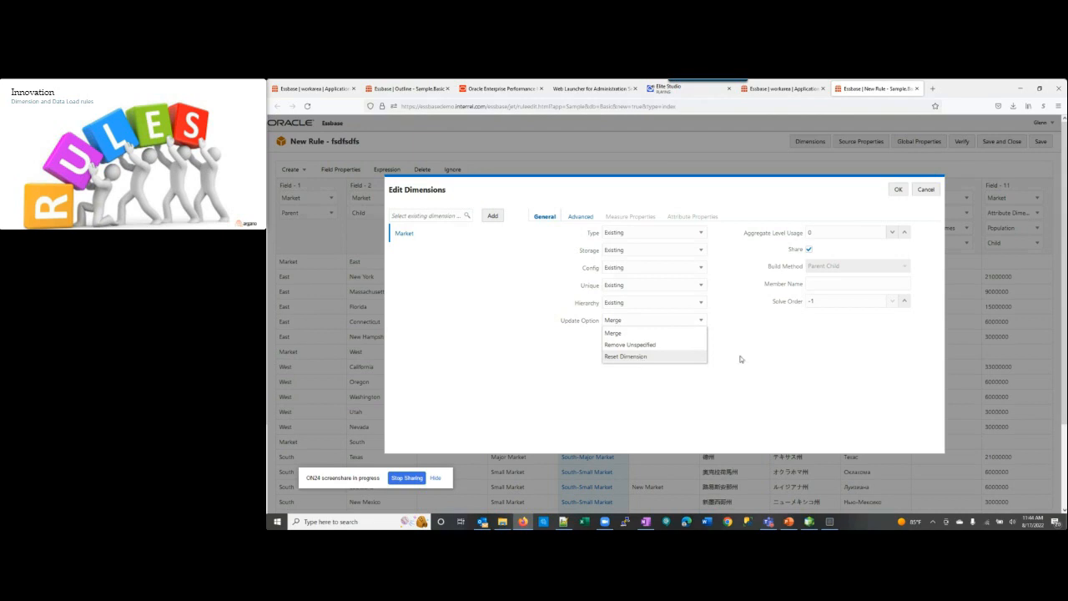
{"action": "left_click", "coordinate": [926, 190]}
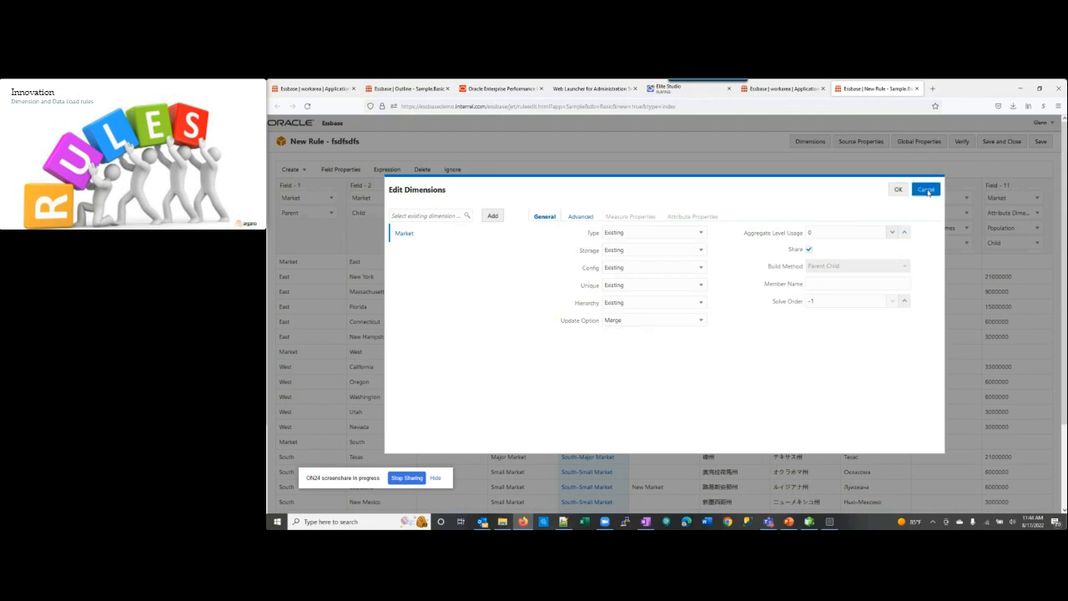
{"action": "left_click", "coordinate": [926, 191]}
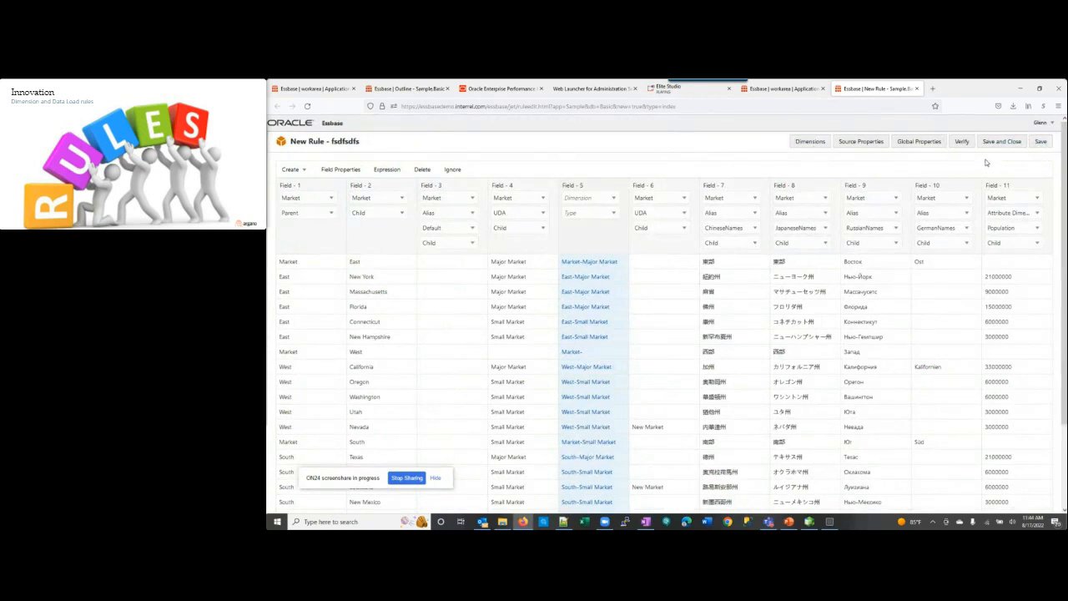
Step: Abandon the open dimension rule and create a new data load rule for Basic named dgdgdfgd
{"action": "left_click", "coordinate": [918, 91]}
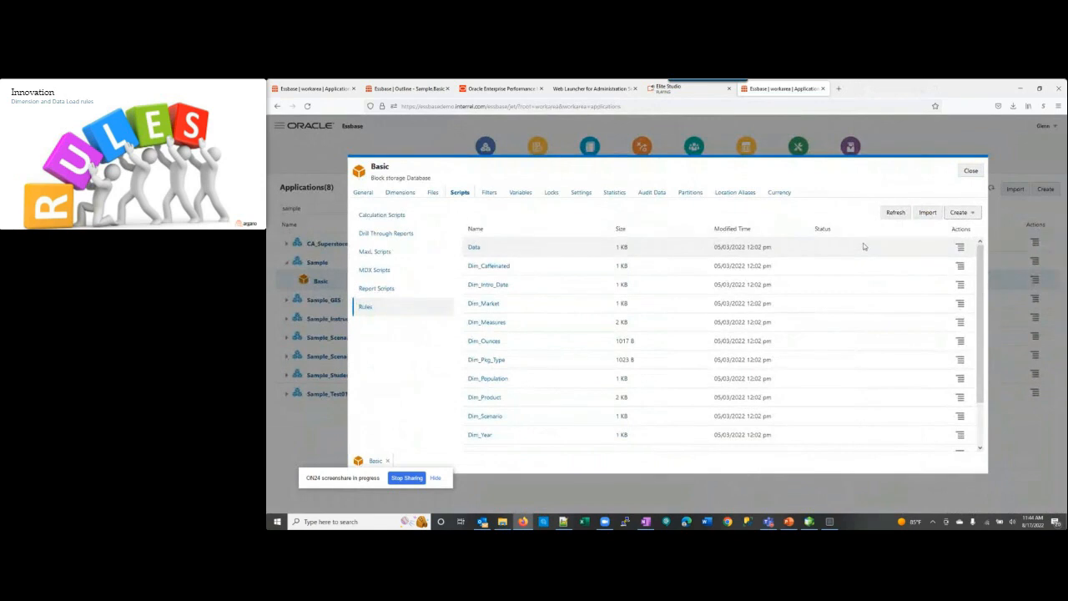
{"action": "left_click", "coordinate": [972, 215]}
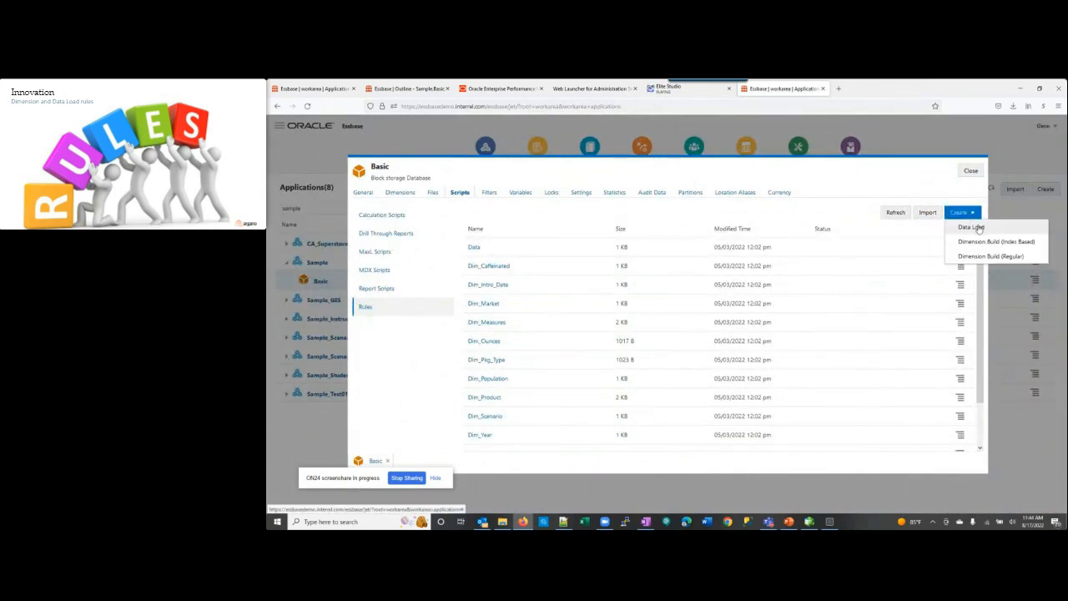
{"action": "left_click", "coordinate": [966, 229]}
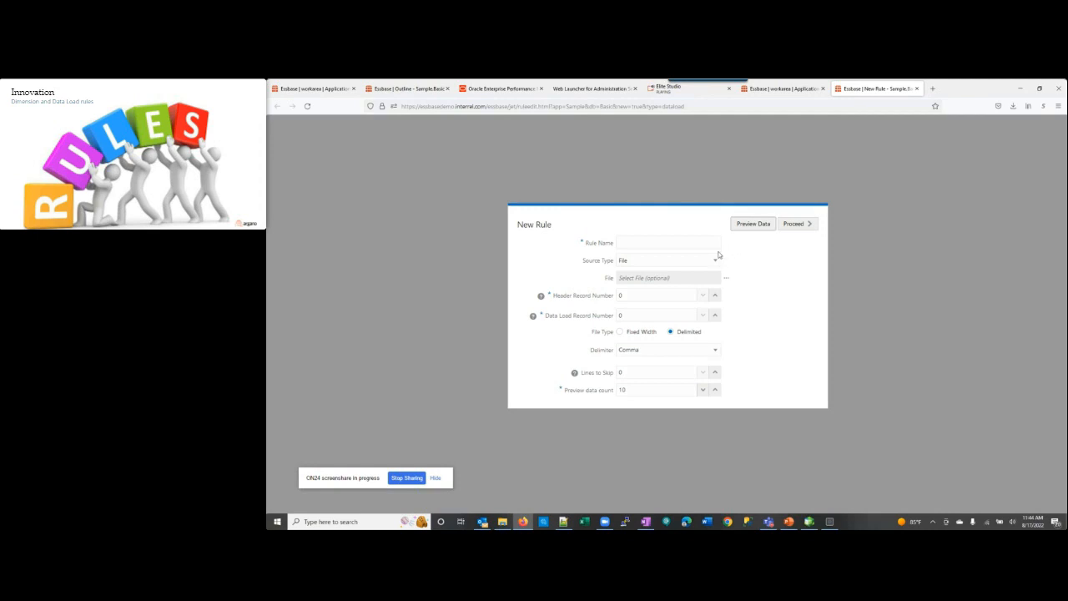
{"action": "left_click", "coordinate": [686, 245]}
{"action": "type", "text": "dgdgdfgd"}
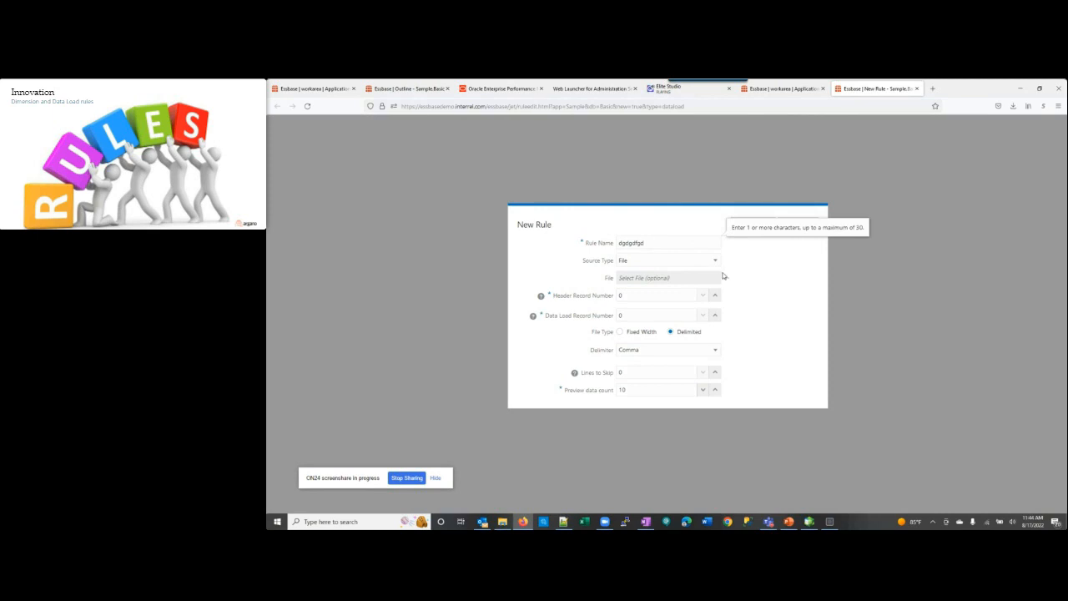
Step: Choose data_1641430173820.txt from the catalog's Sample/Basic folder as the rule's source file
{"action": "left_click", "coordinate": [726, 278]}
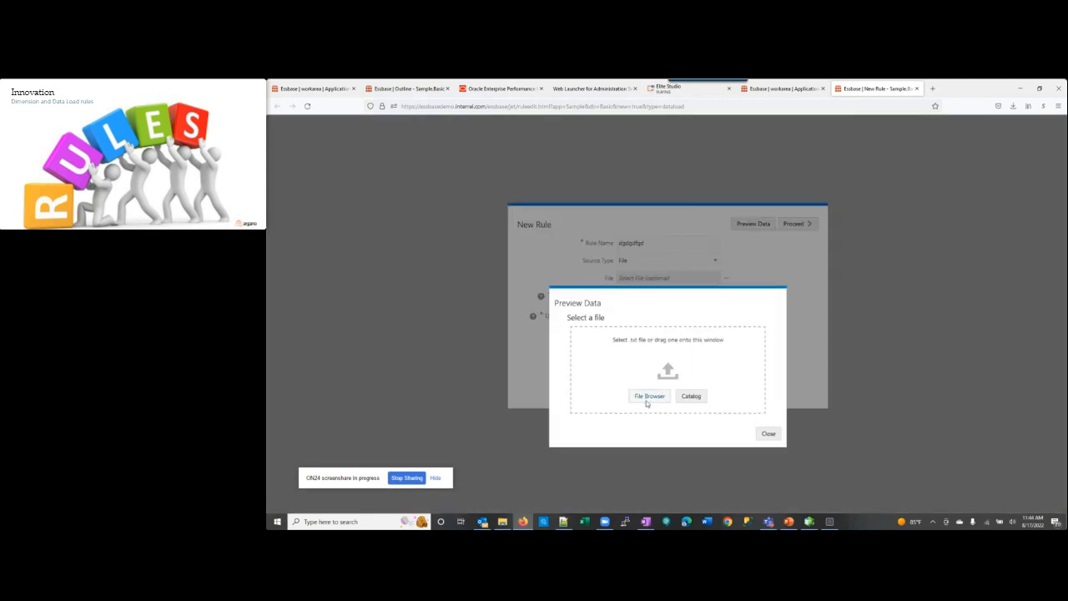
{"action": "left_click", "coordinate": [691, 396]}
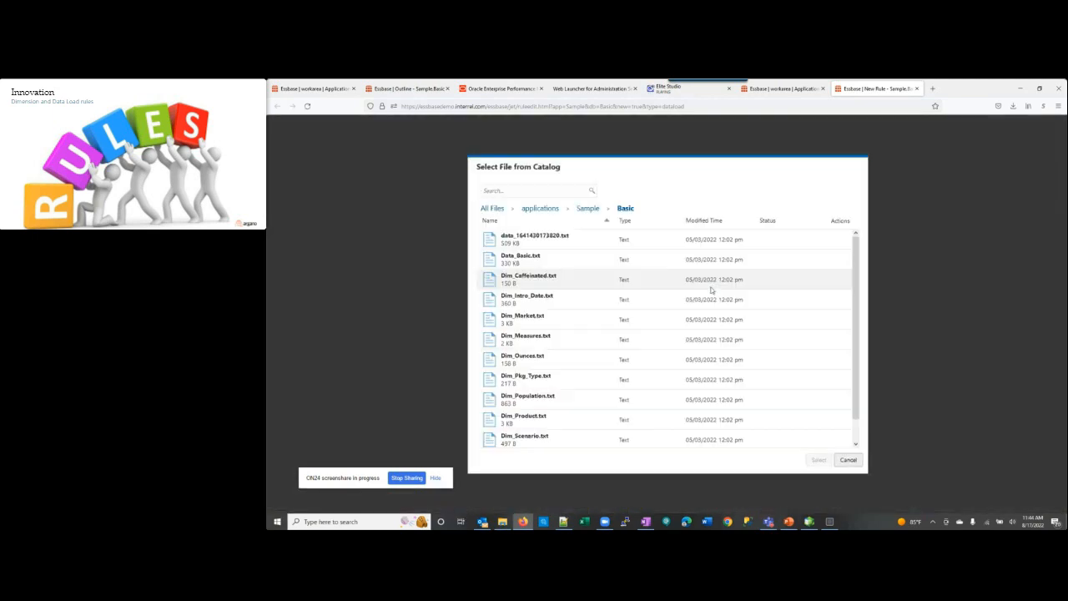
{"action": "left_click", "coordinate": [527, 259]}
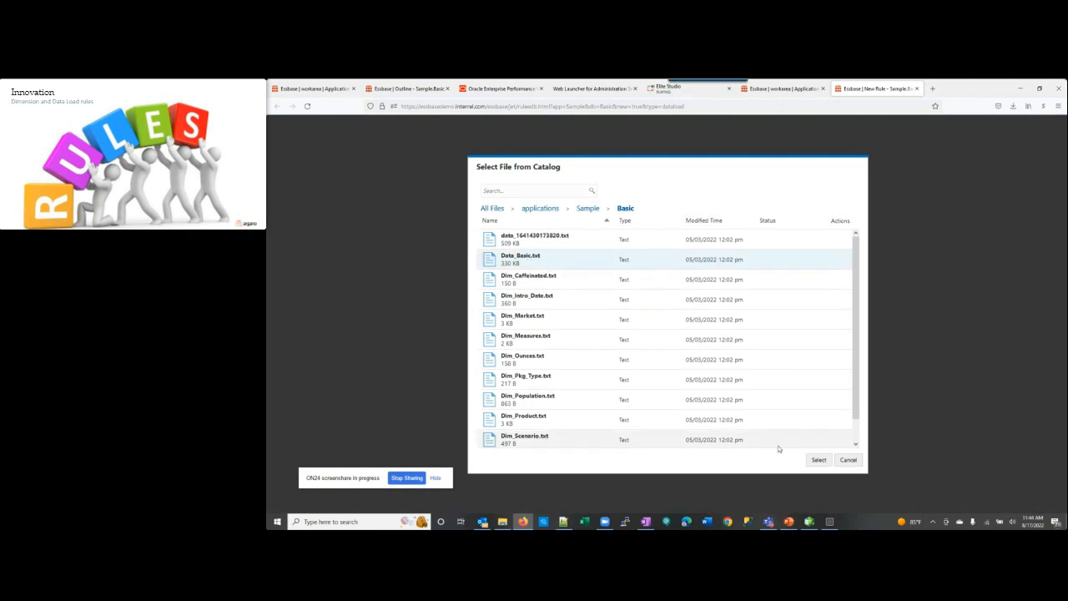
{"action": "scroll", "coordinate": [699, 392], "scroll_direction": "down", "scroll_amount": 1}
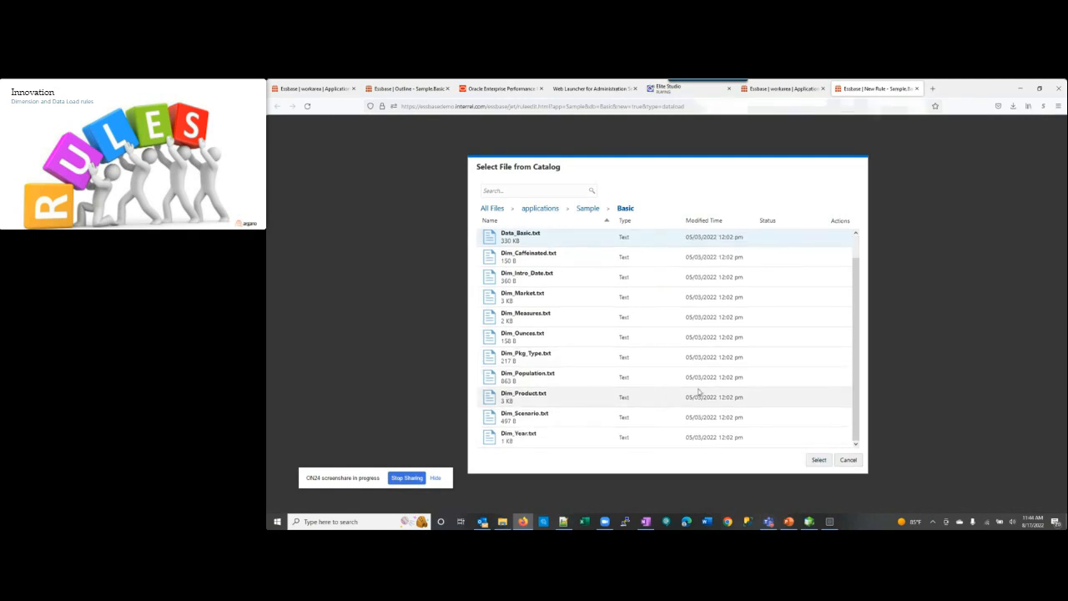
{"action": "scroll", "coordinate": [700, 391], "scroll_direction": "up", "scroll_amount": 1}
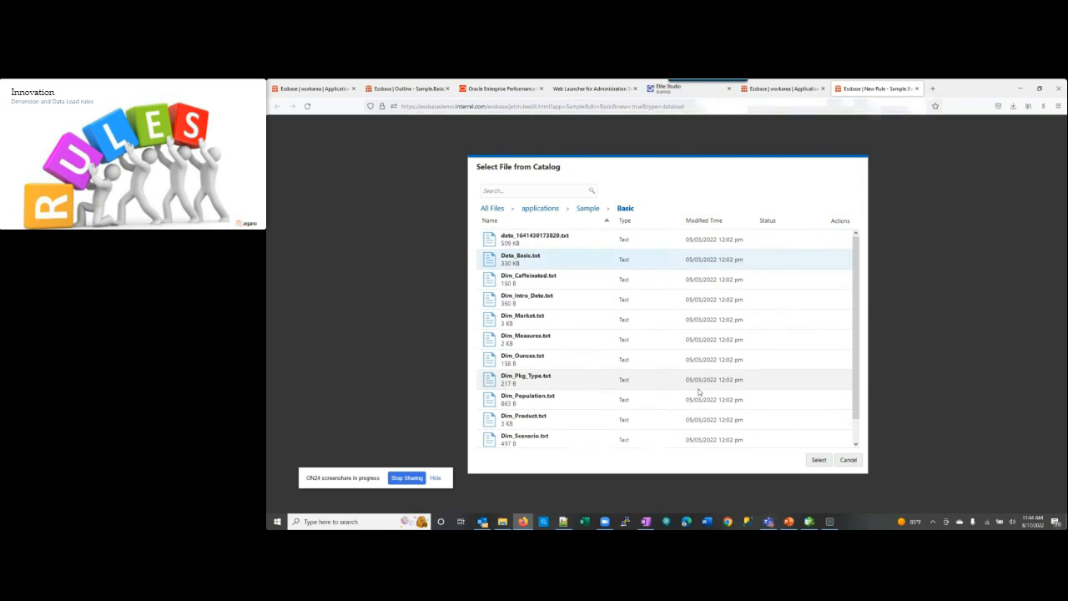
{"action": "left_click", "coordinate": [568, 241]}
{"action": "left_click", "coordinate": [818, 461]}
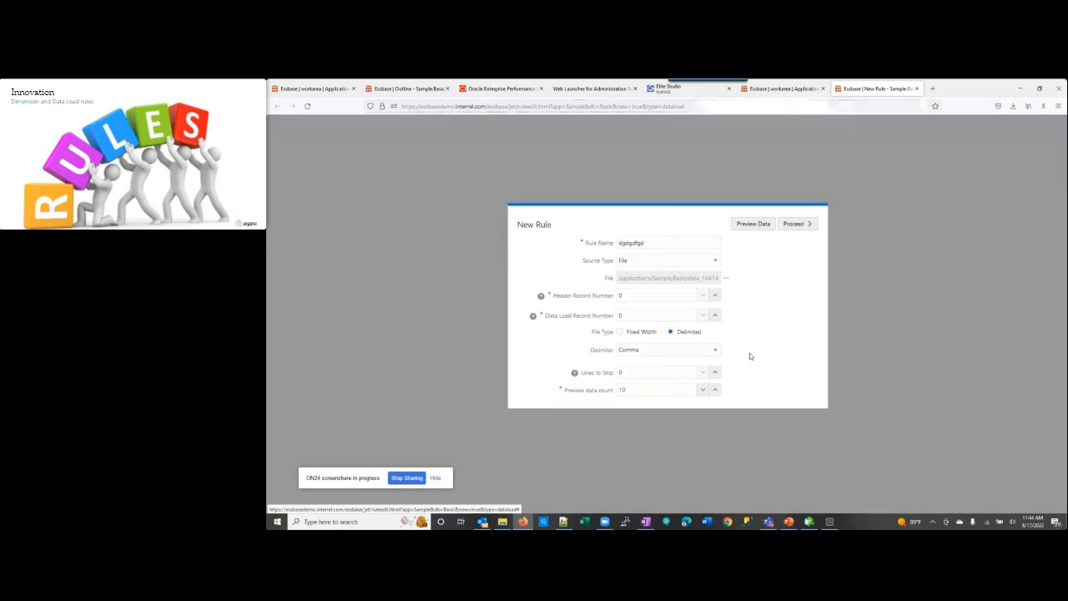
Step: Preview the source data with the comma delimiter, change the delimiter to Whitespace, and preview it again
{"action": "left_click", "coordinate": [757, 224]}
{"action": "left_click", "coordinate": [751, 224]}
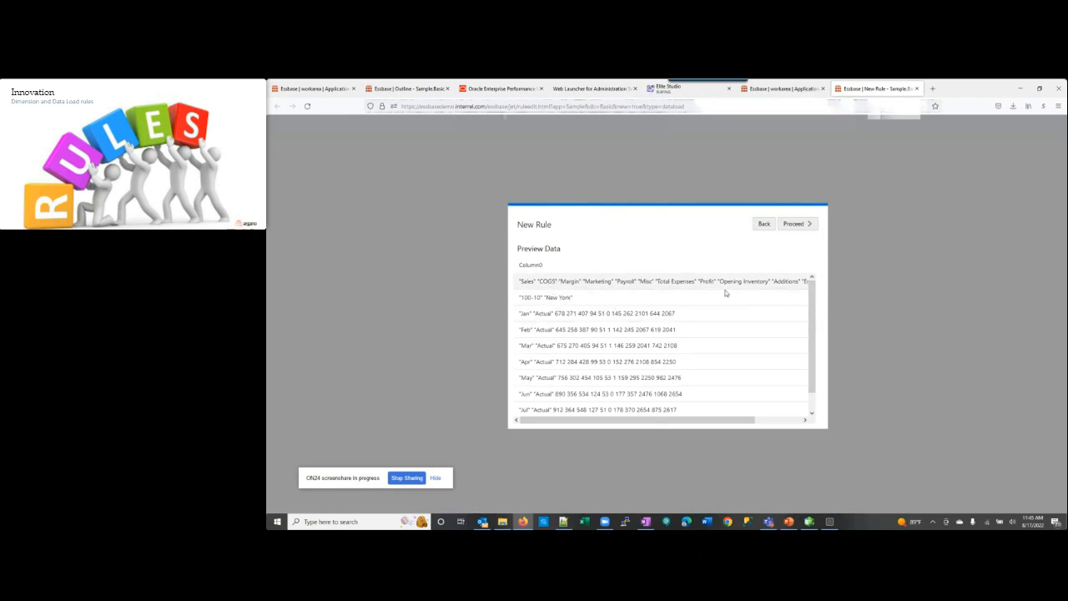
{"action": "left_click", "coordinate": [762, 226]}
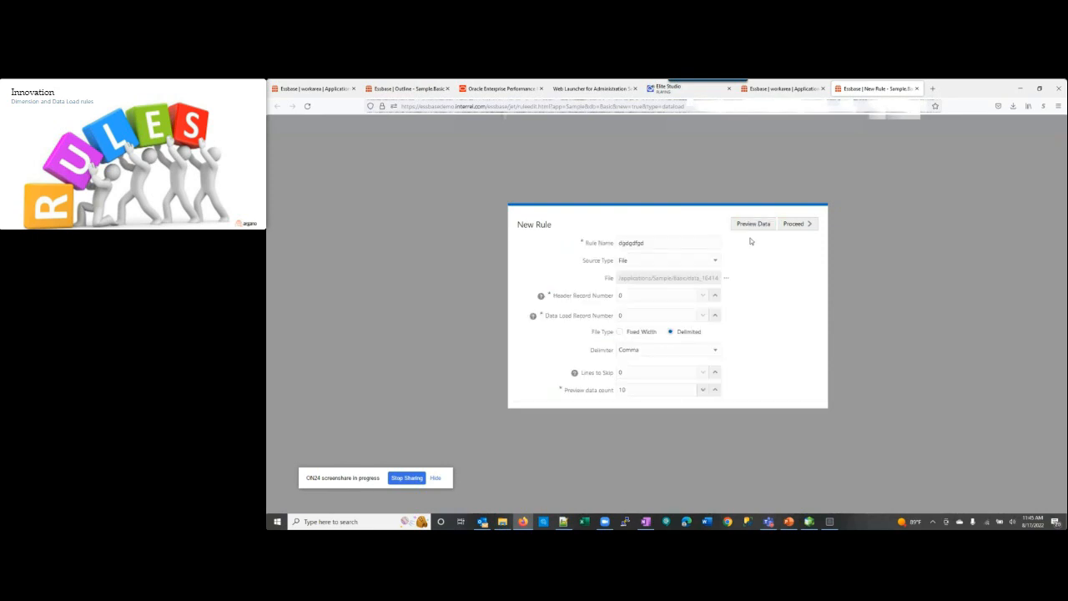
{"action": "left_click", "coordinate": [655, 356]}
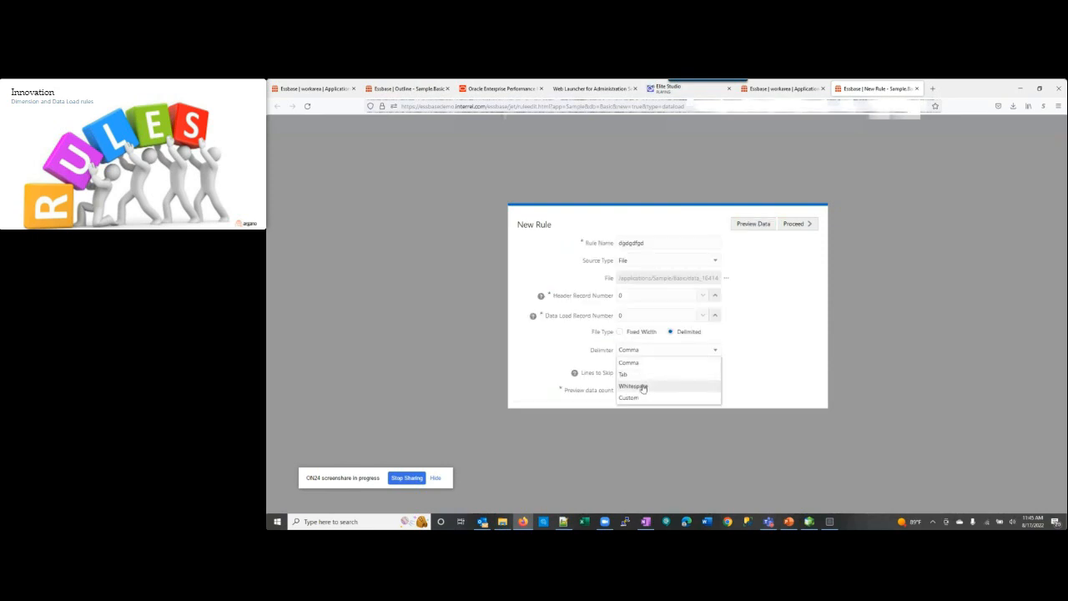
{"action": "left_click", "coordinate": [642, 384]}
{"action": "left_click", "coordinate": [763, 226]}
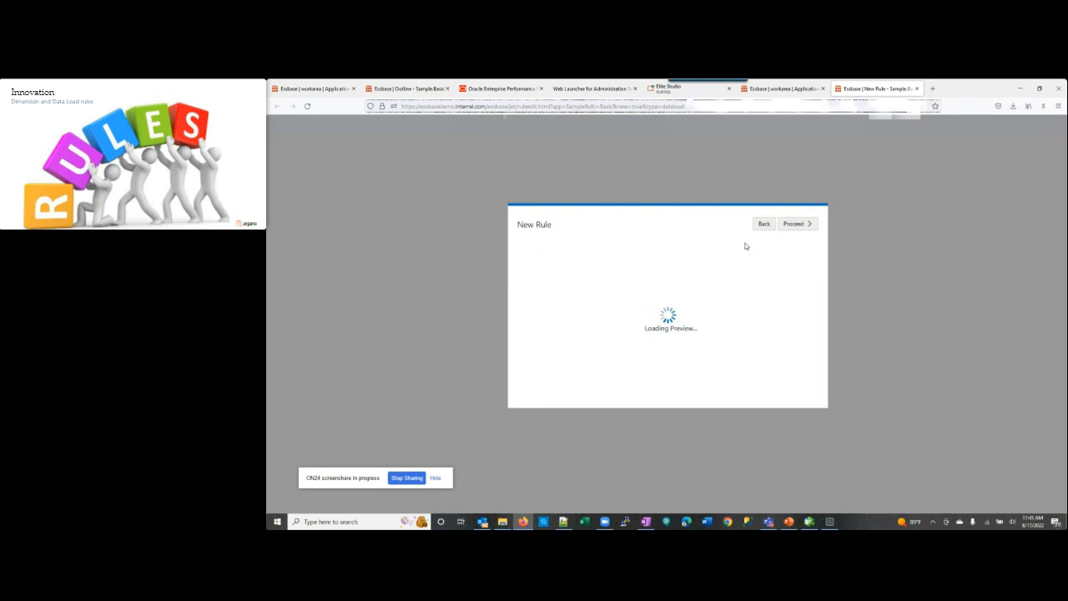
{"action": "left_click_drag", "start_coordinate": [638, 420], "coordinate": [592, 393]}
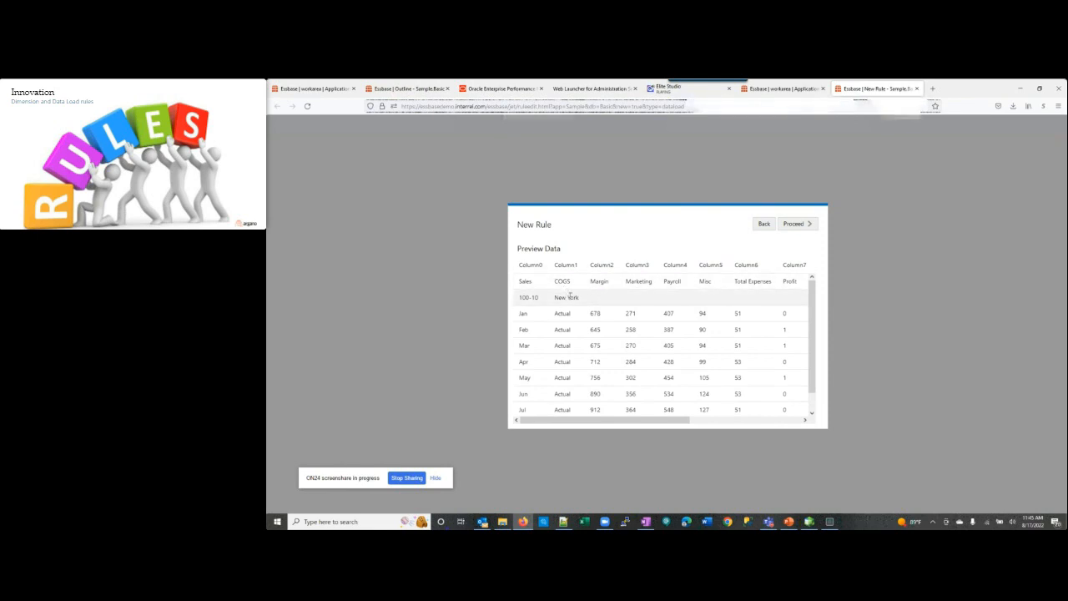
Step: Set the lines to skip to 2 and proceed to the rule editor
{"action": "left_click", "coordinate": [762, 224]}
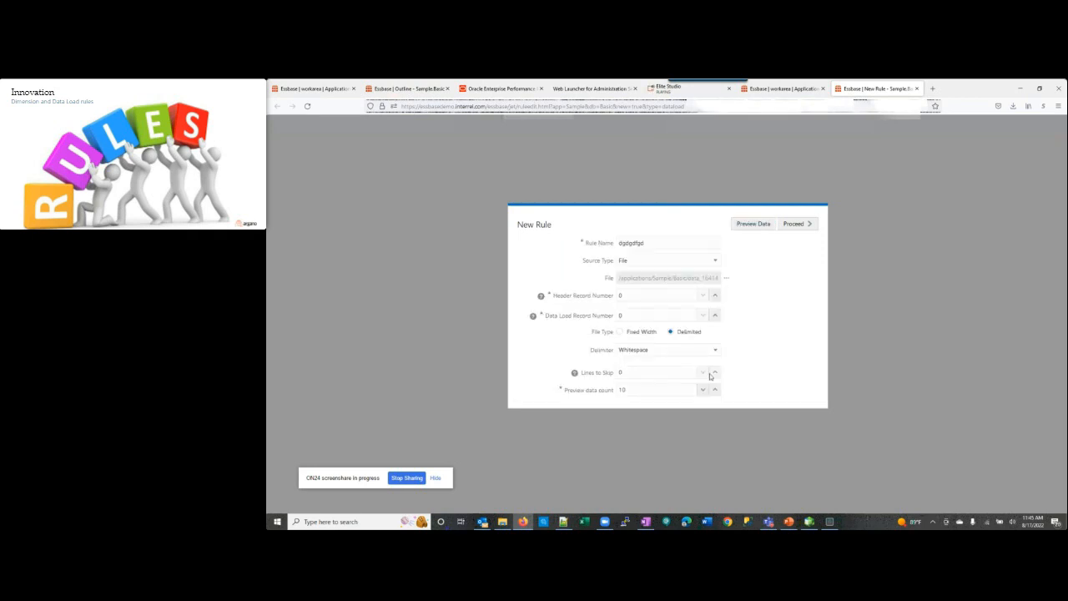
{"action": "left_click", "coordinate": [715, 373]}
{"action": "left_click", "coordinate": [715, 373]}
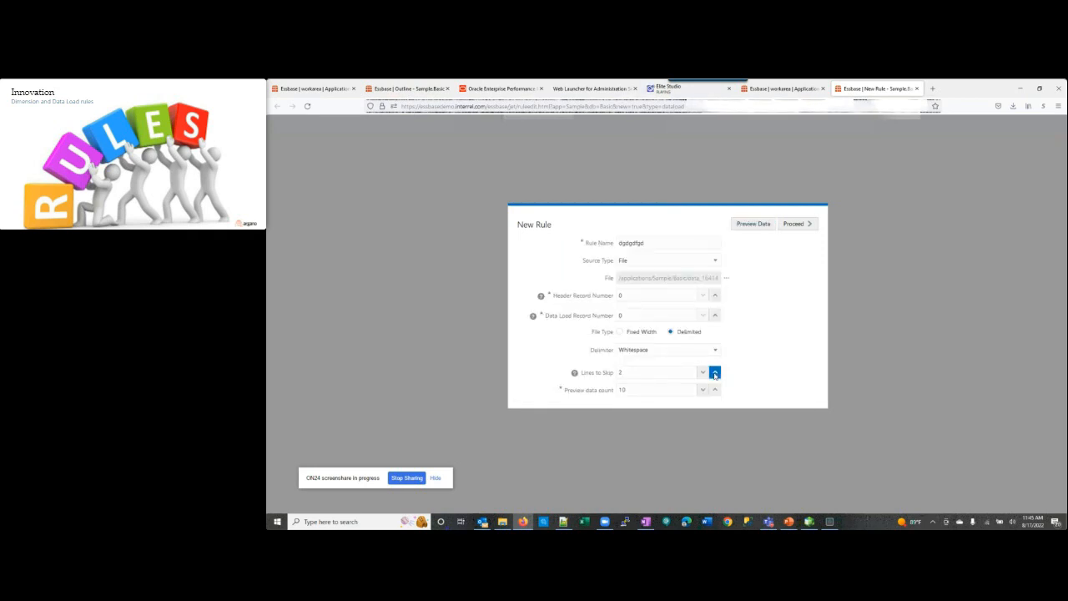
{"action": "left_click", "coordinate": [791, 225]}
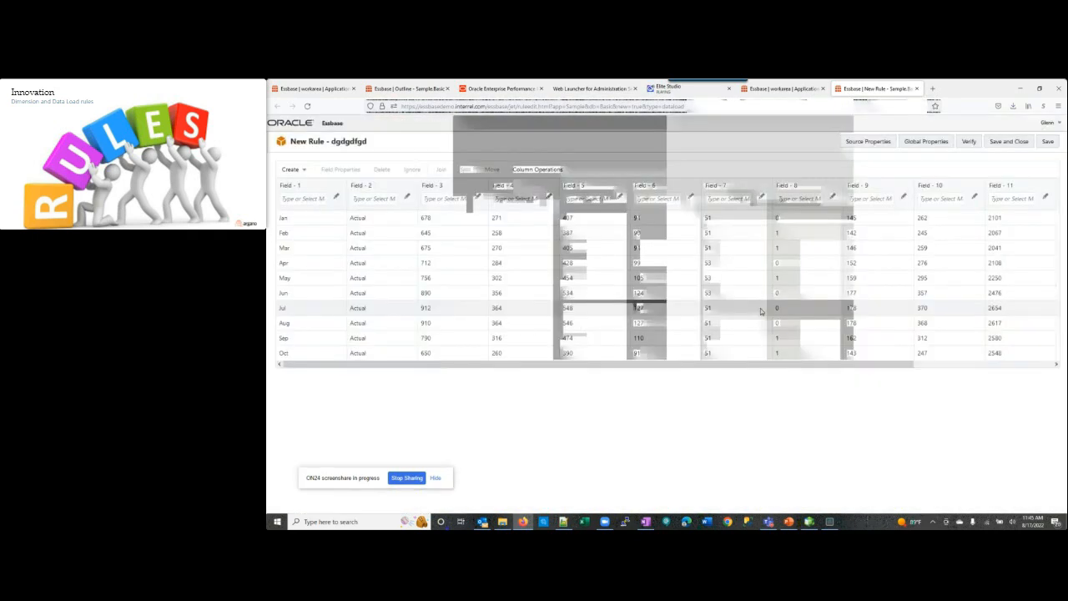
Step: In the member selector, assign Year to Field 1 and Scenario to Field 2
{"action": "left_click", "coordinate": [335, 198]}
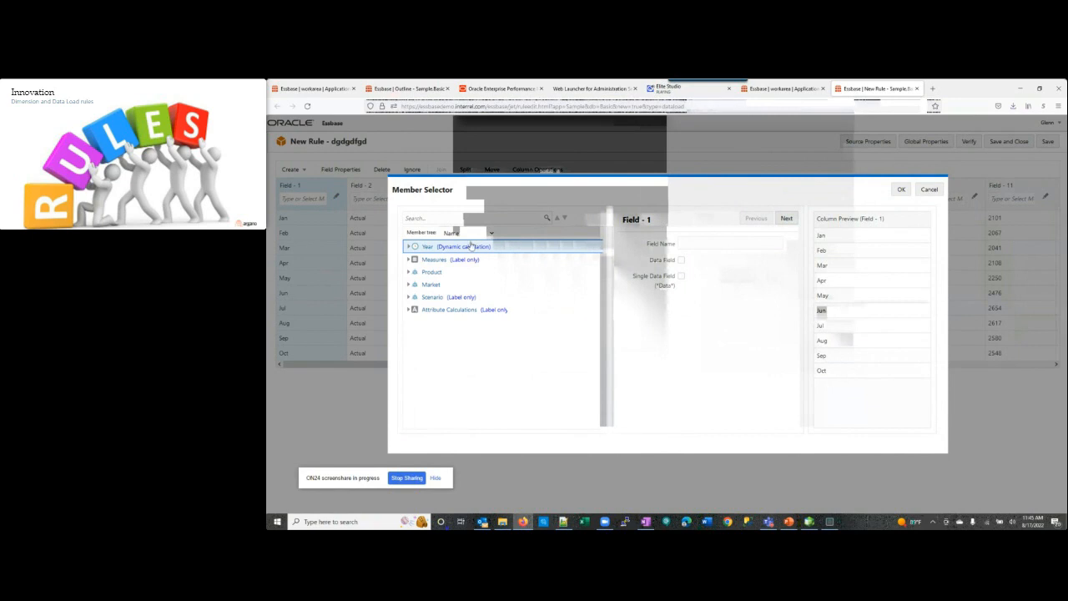
{"action": "double_click", "coordinate": [428, 248]}
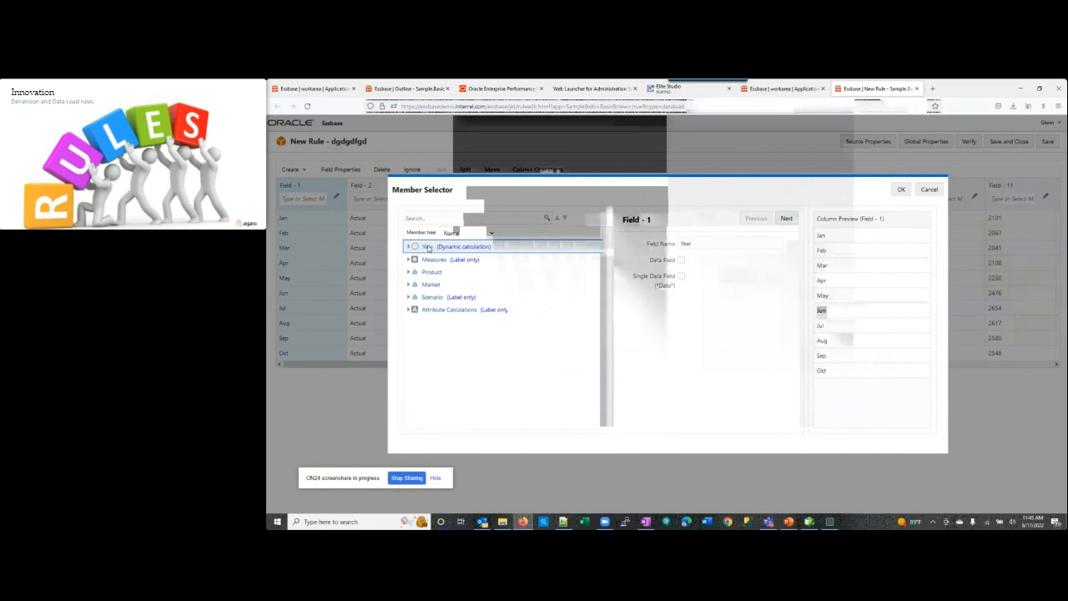
{"action": "left_click", "coordinate": [786, 220]}
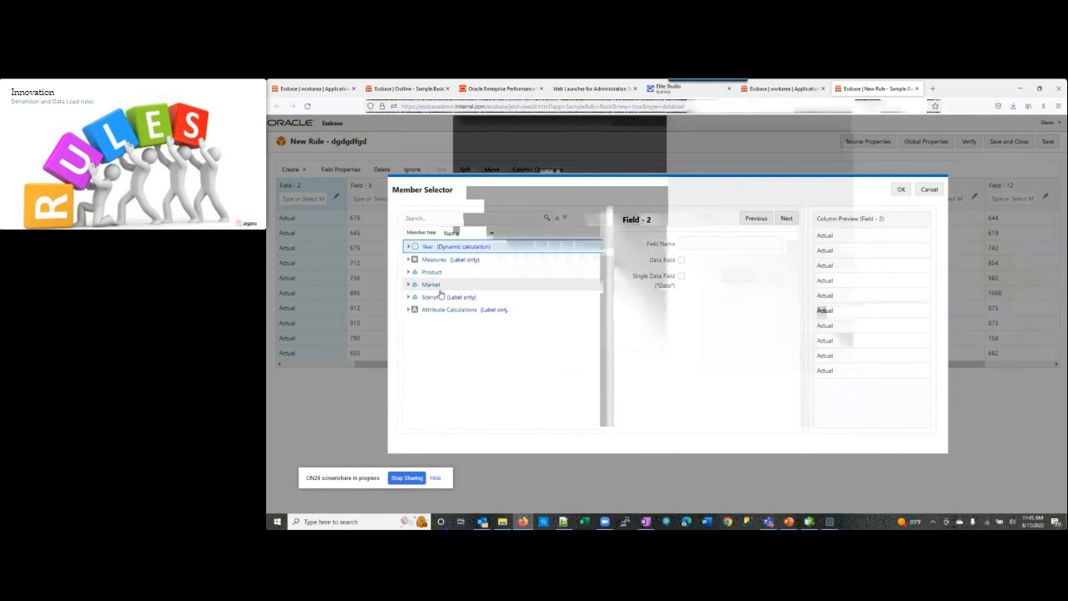
{"action": "left_click", "coordinate": [786, 218]}
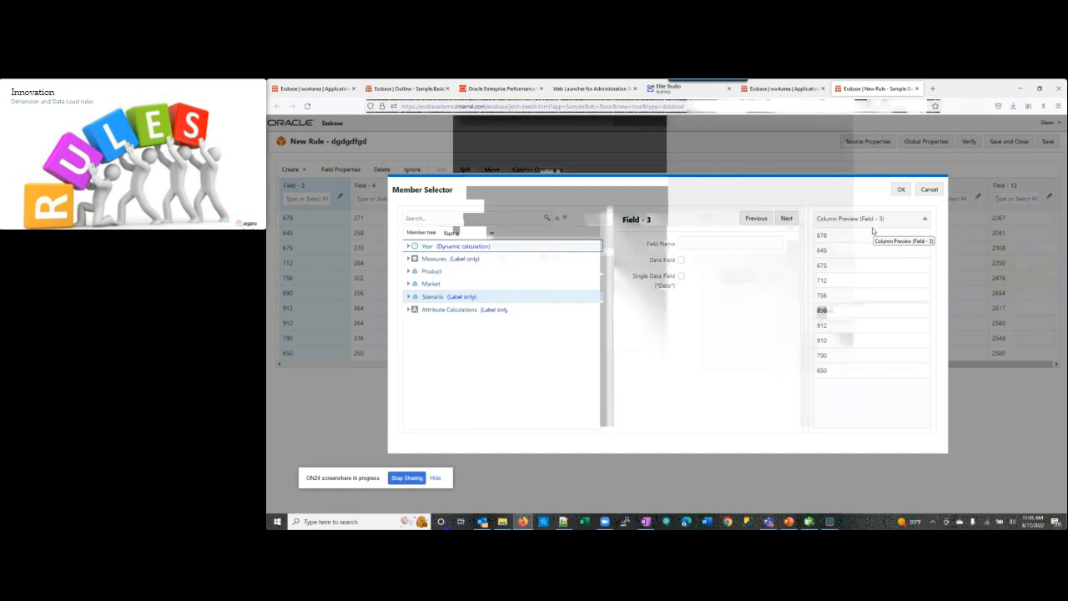
Step: Assign Product to Field 3, Market to Field 4 and Scenario to Field 5 in the member selector
{"action": "left_click_drag", "start_coordinate": [720, 194], "coordinate": [893, 329]}
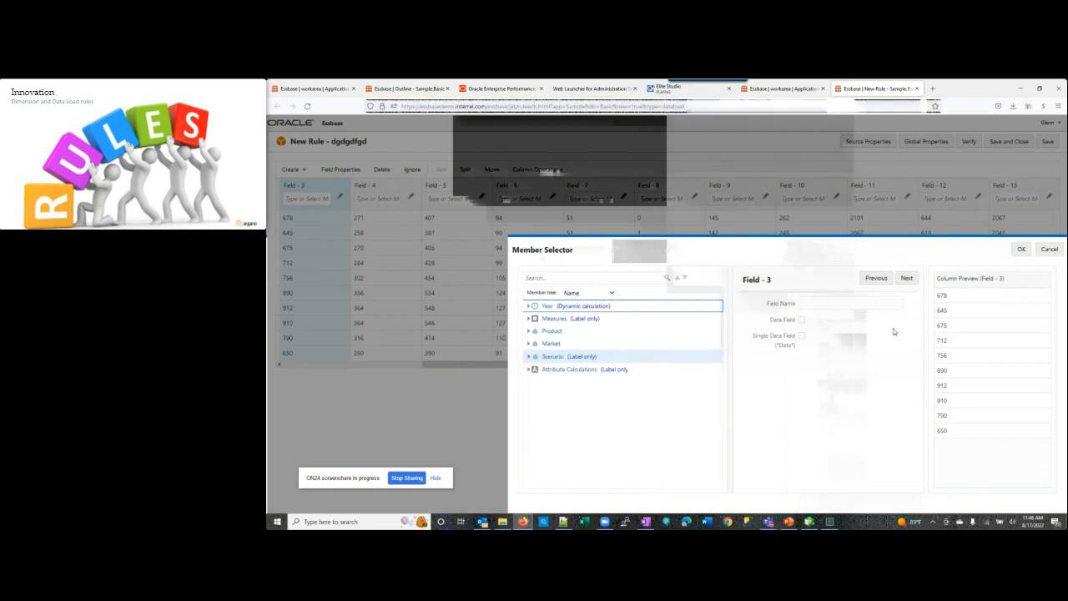
{"action": "left_click_drag", "start_coordinate": [840, 253], "coordinate": [760, 184]}
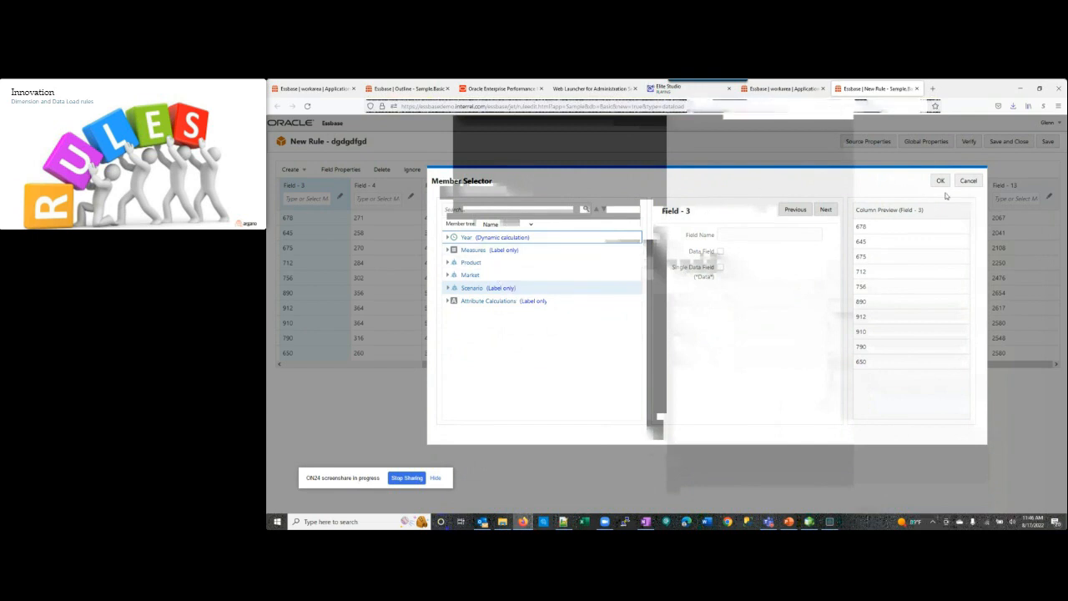
{"action": "left_click", "coordinate": [475, 264]}
{"action": "left_click", "coordinate": [826, 210]}
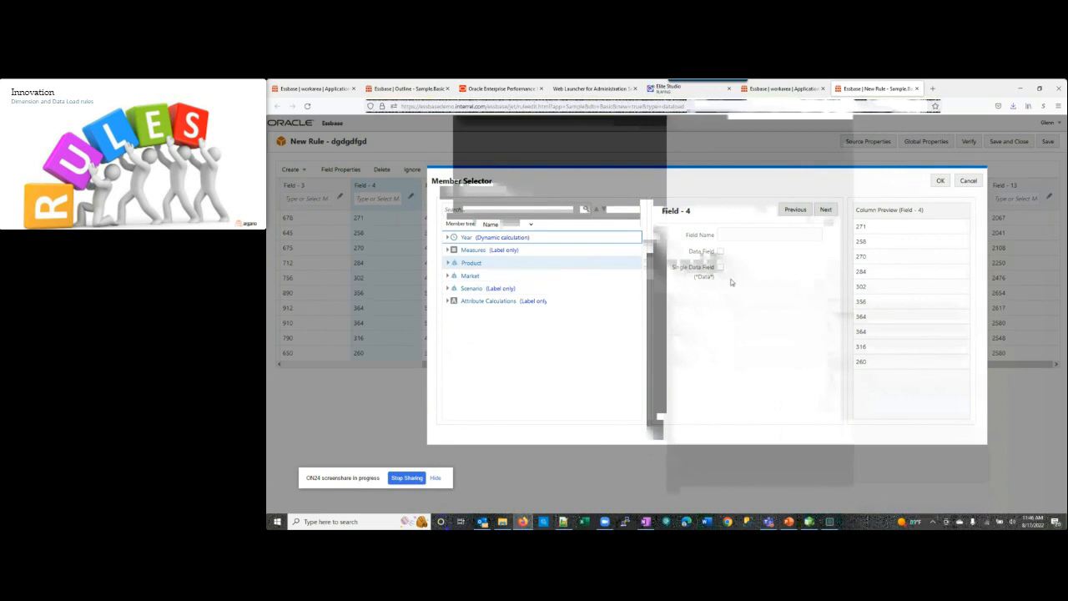
{"action": "left_click", "coordinate": [479, 276]}
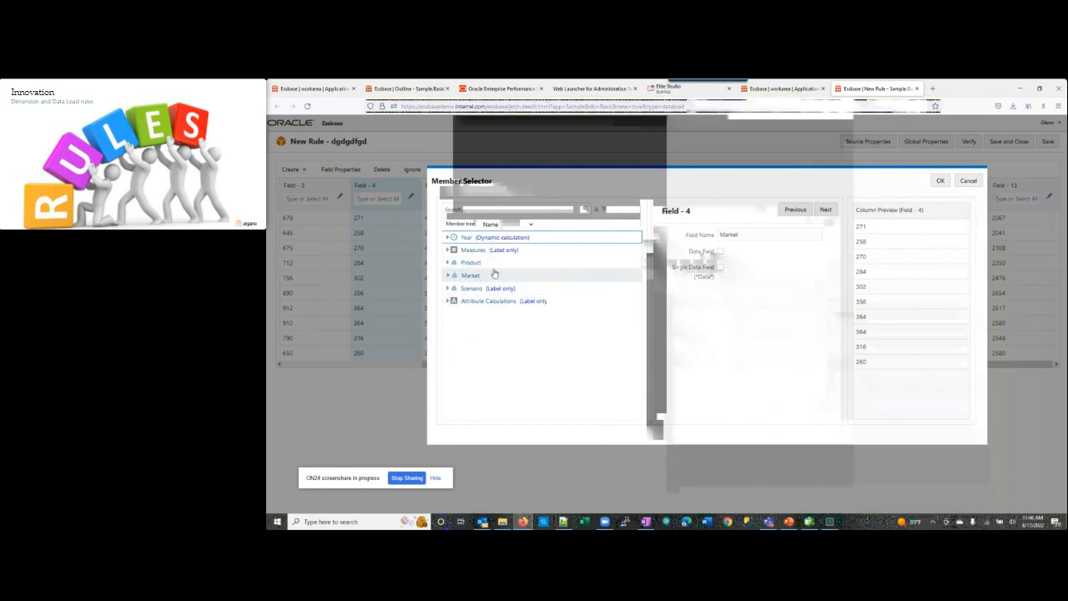
{"action": "left_click", "coordinate": [826, 209]}
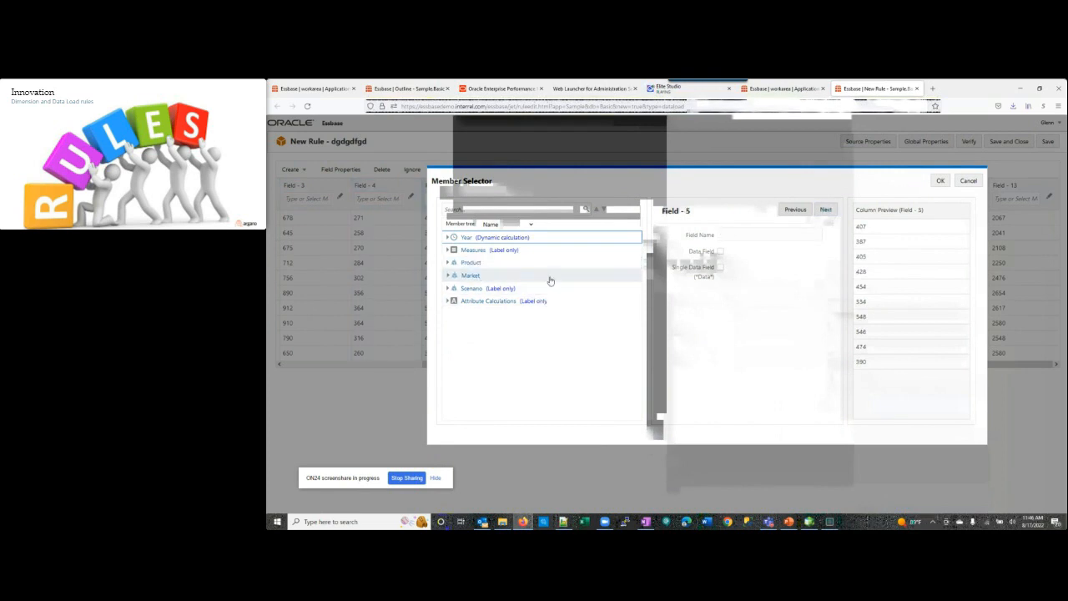
{"action": "left_click", "coordinate": [474, 289]}
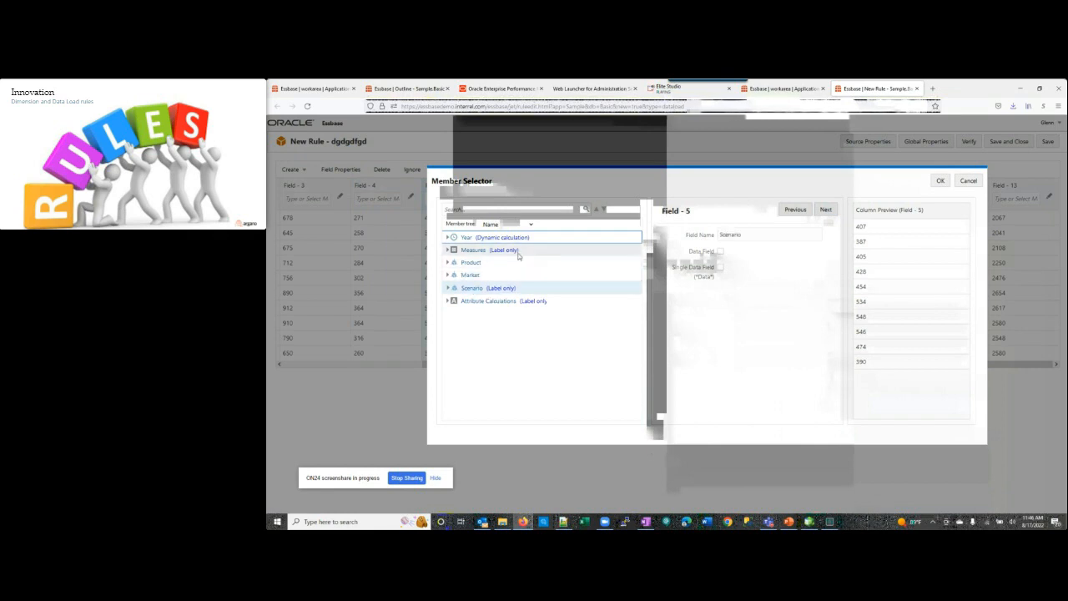
{"action": "left_click", "coordinate": [825, 211]}
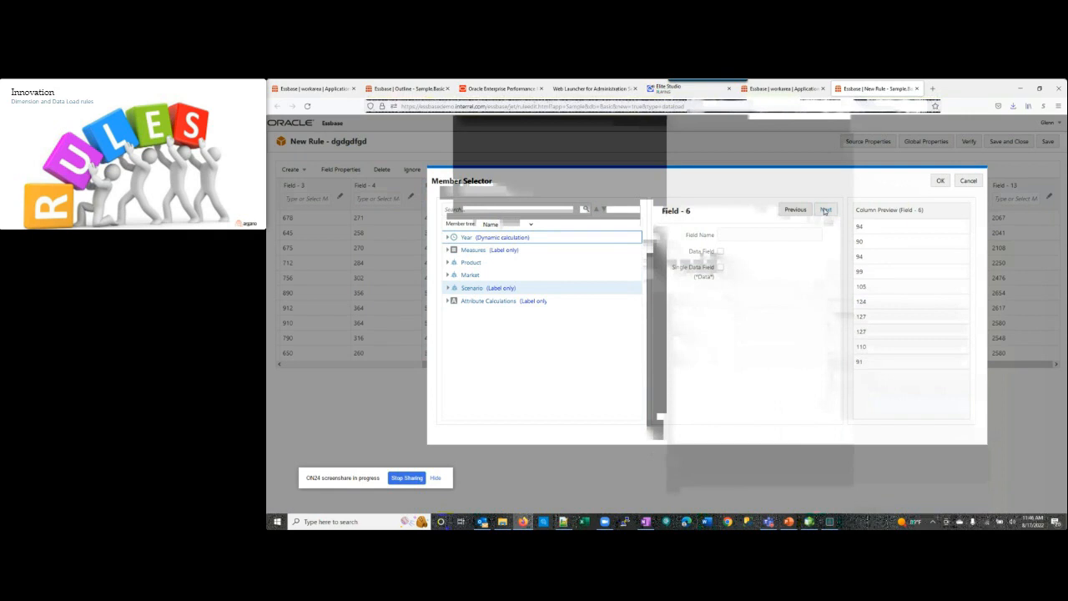
Step: Assign Sales, found under Measures, Profit and Margin, to Field 6 as a data field and view its storage type options
{"action": "left_click", "coordinate": [448, 250]}
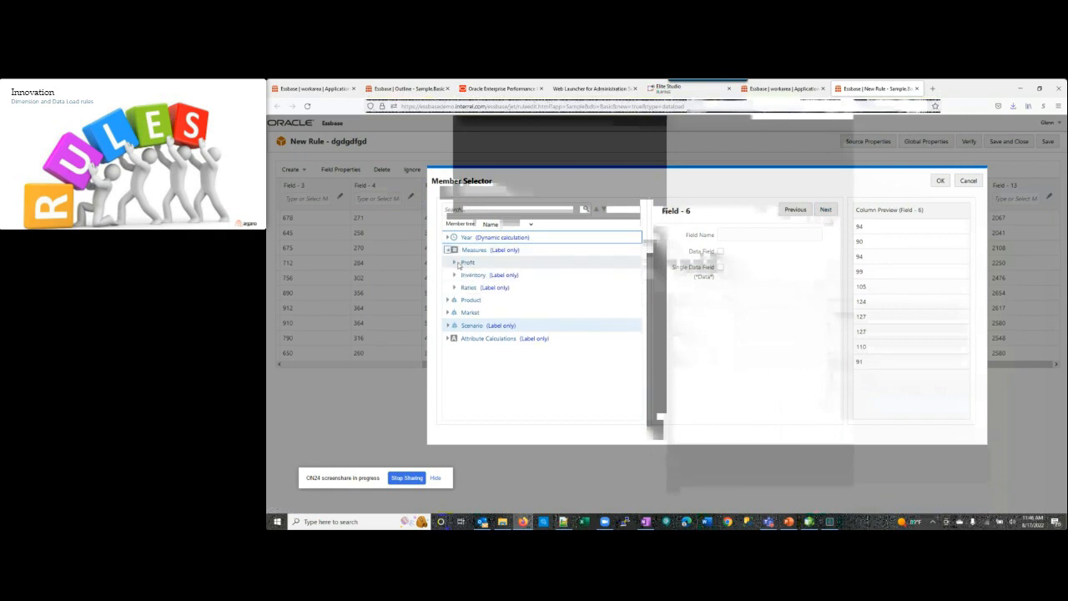
{"action": "left_click", "coordinate": [454, 263]}
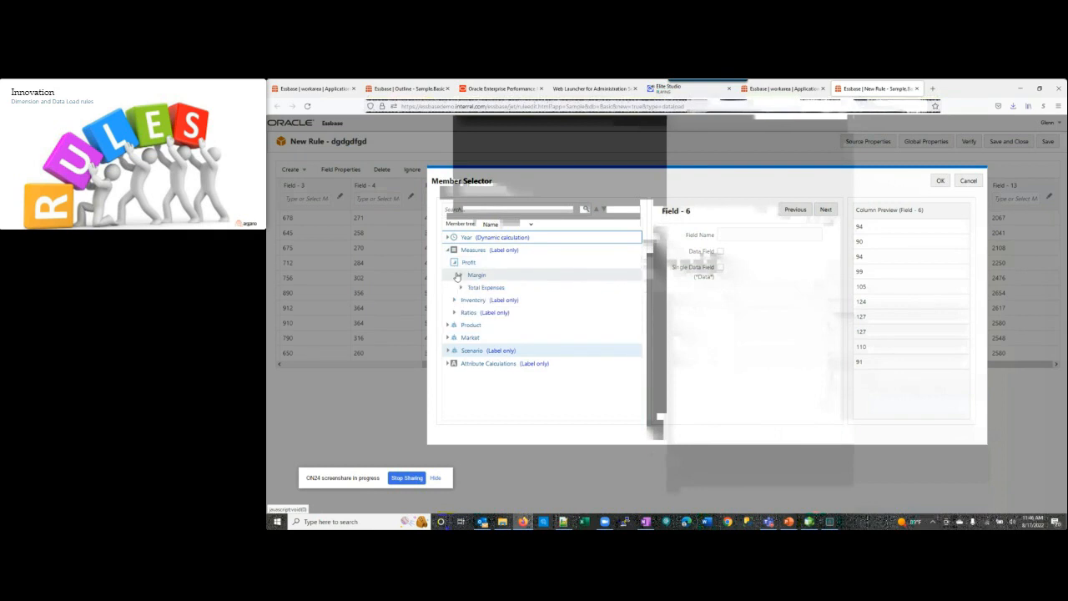
{"action": "left_click", "coordinate": [460, 277]}
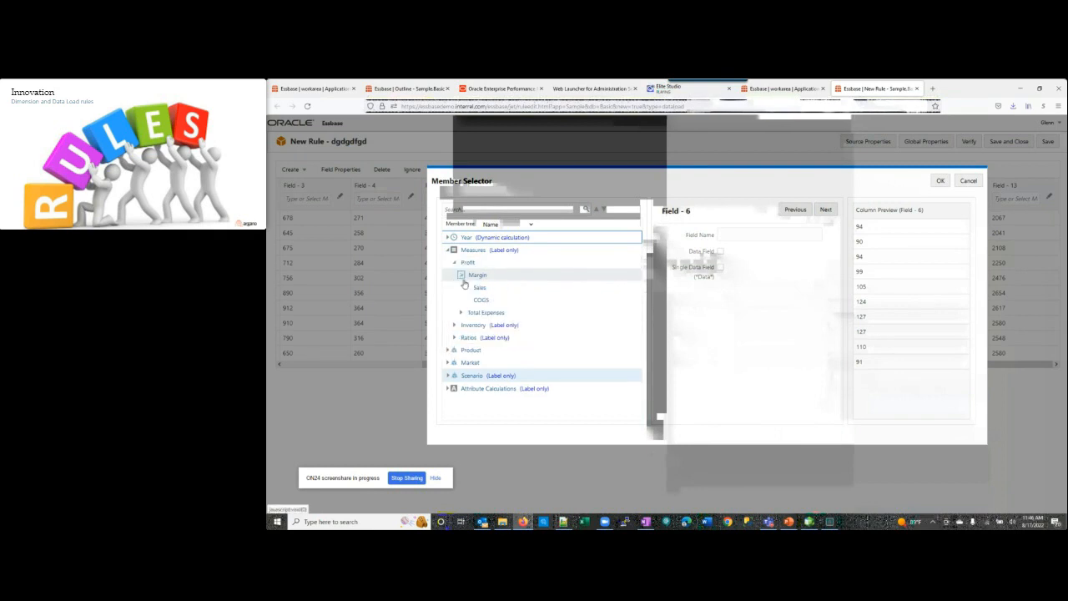
{"action": "left_click", "coordinate": [480, 288]}
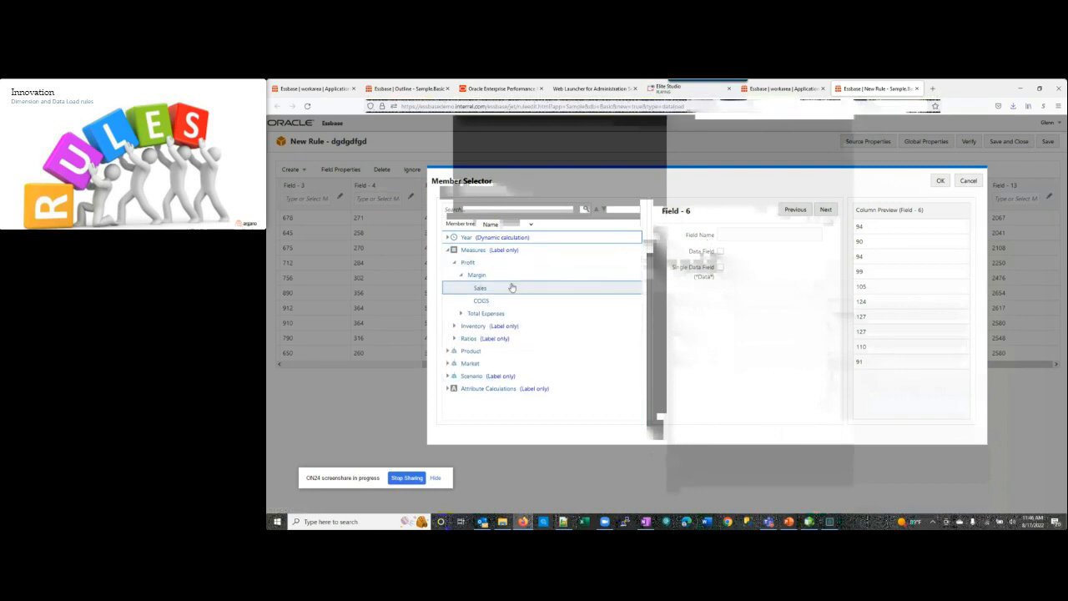
{"action": "double_click", "coordinate": [486, 290]}
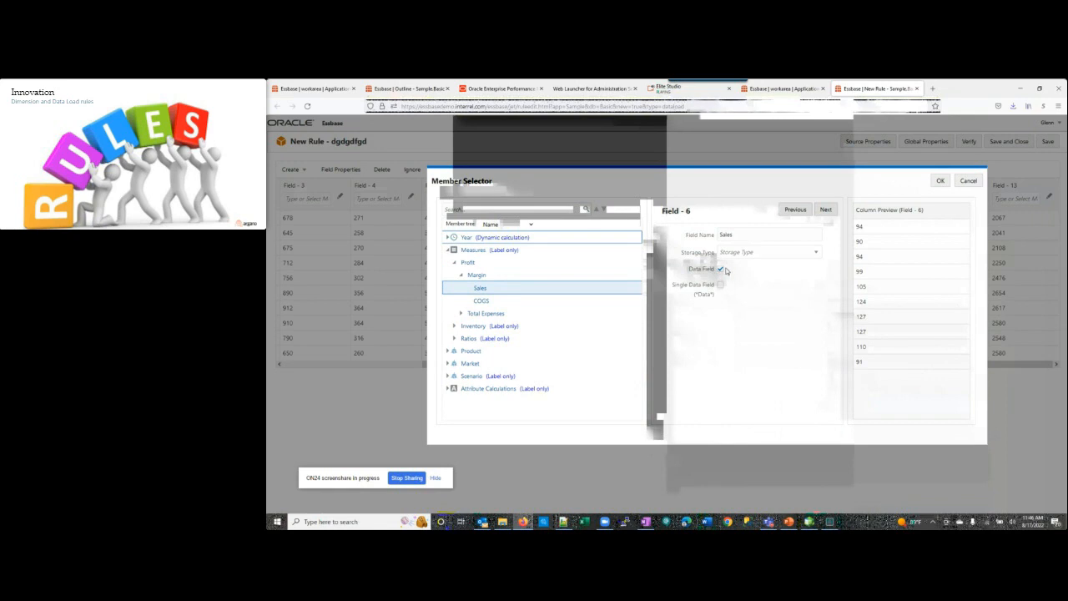
{"action": "left_click", "coordinate": [799, 254]}
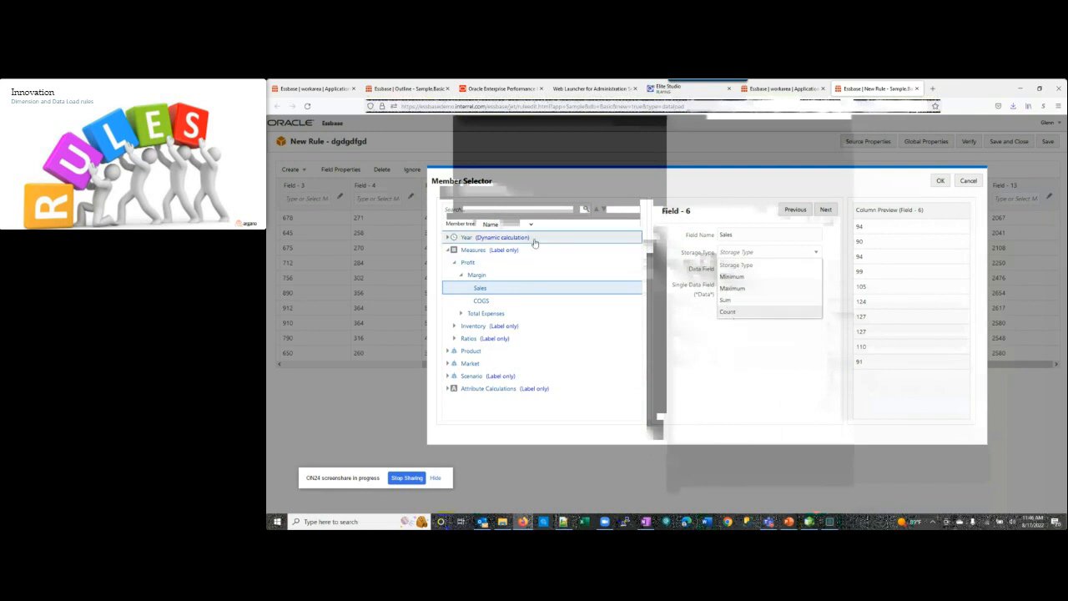
{"action": "left_click", "coordinate": [748, 356]}
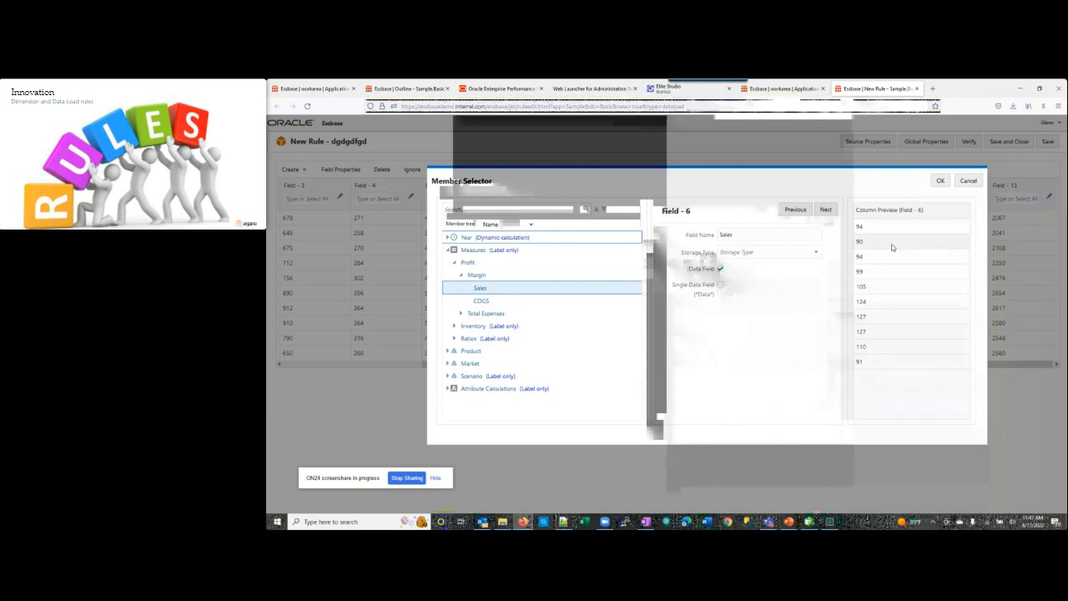
Step: Clear the Sales assignment from Field 6 and apply the member selections to the rule
{"action": "left_click", "coordinate": [718, 285]}
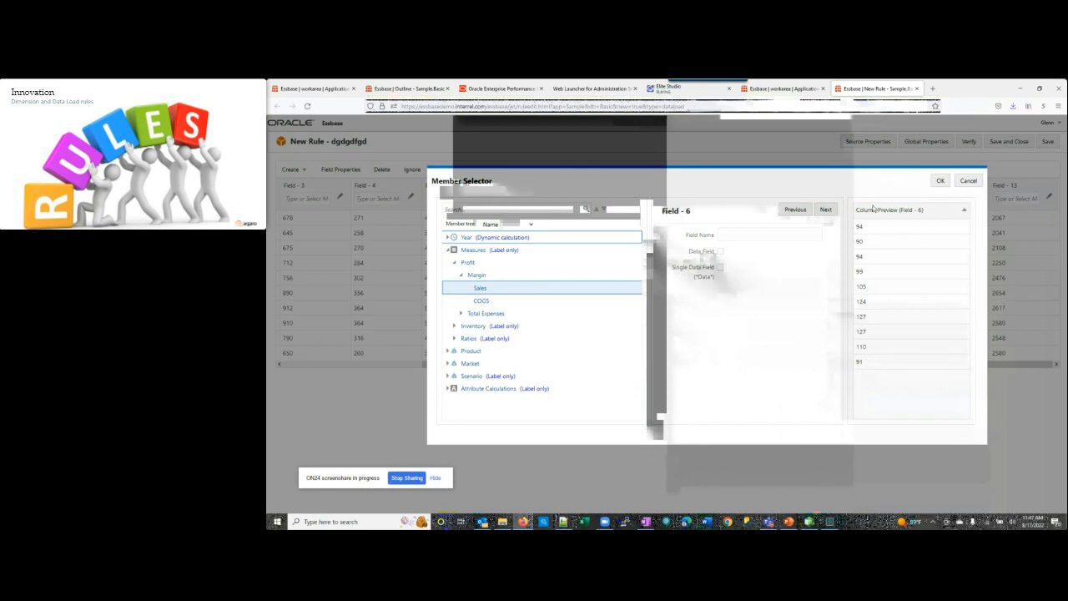
{"action": "left_click", "coordinate": [940, 183]}
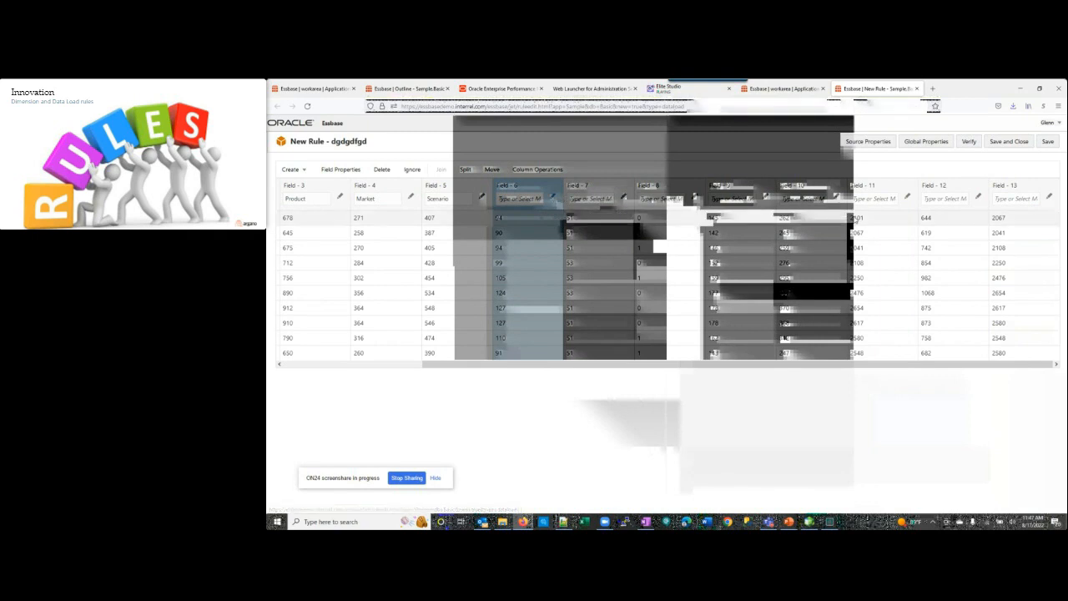
Step: Examine the selection and replacement filters in the field properties of Field 6, leaving them unchanged
{"action": "left_click", "coordinate": [553, 197]}
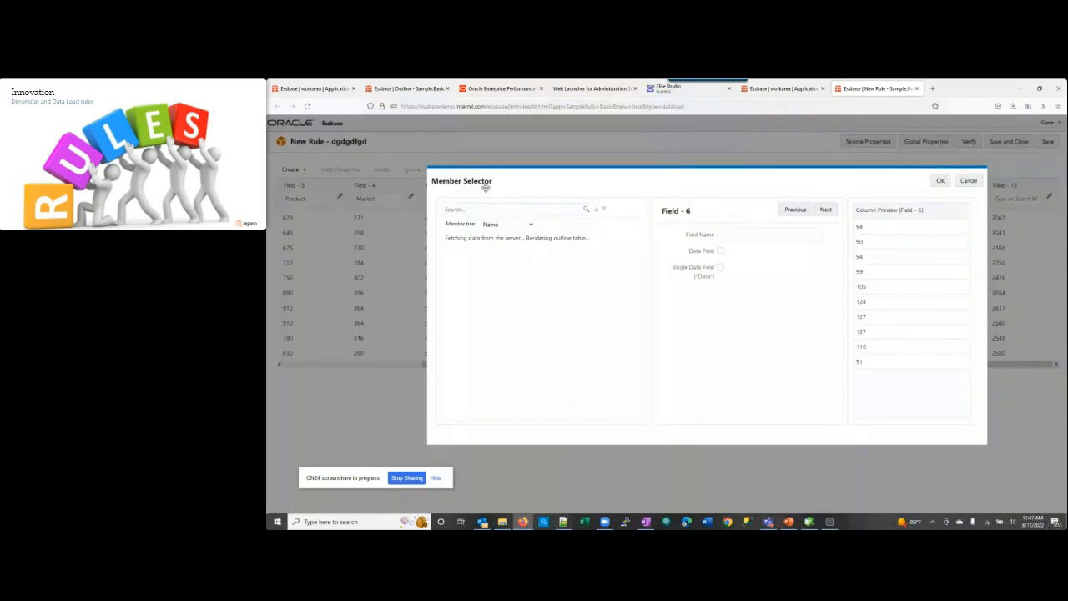
{"action": "key", "text": "Escape"}
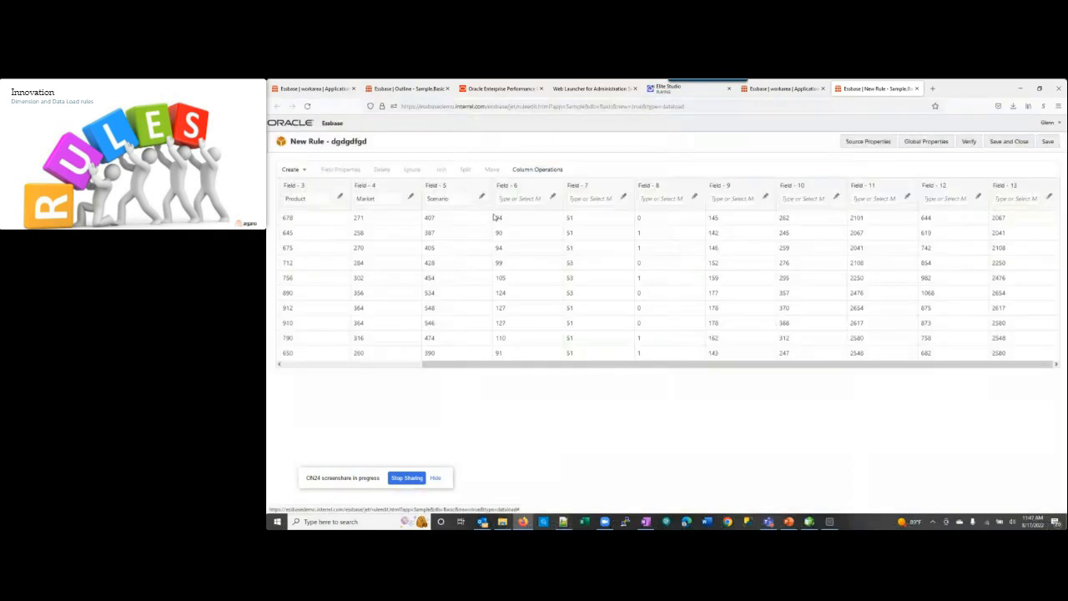
{"action": "left_click", "coordinate": [559, 205]}
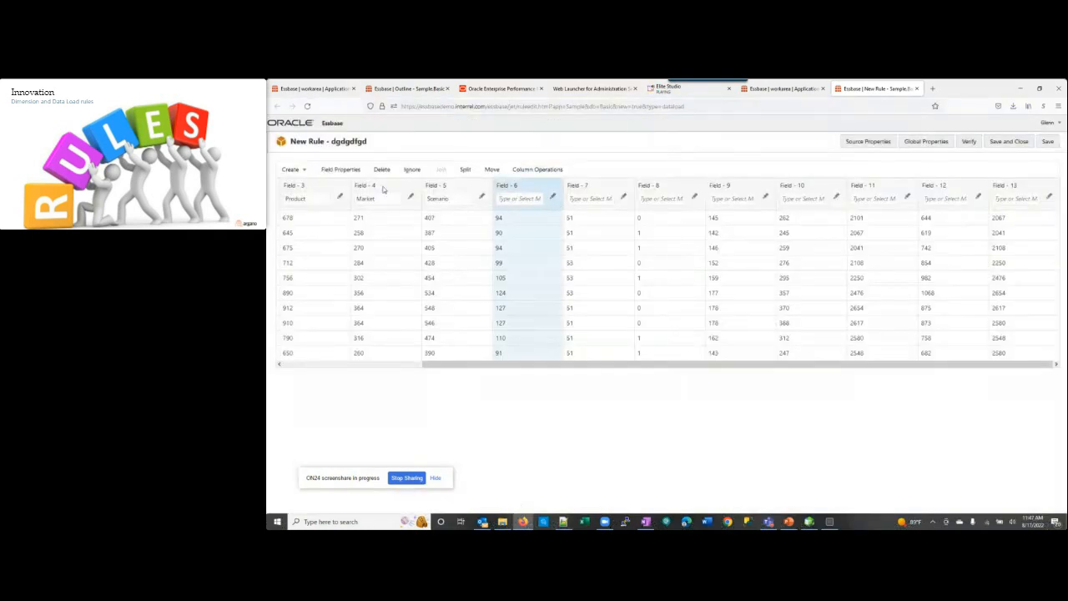
{"action": "left_click", "coordinate": [340, 169]}
{"action": "left_click", "coordinate": [440, 215]}
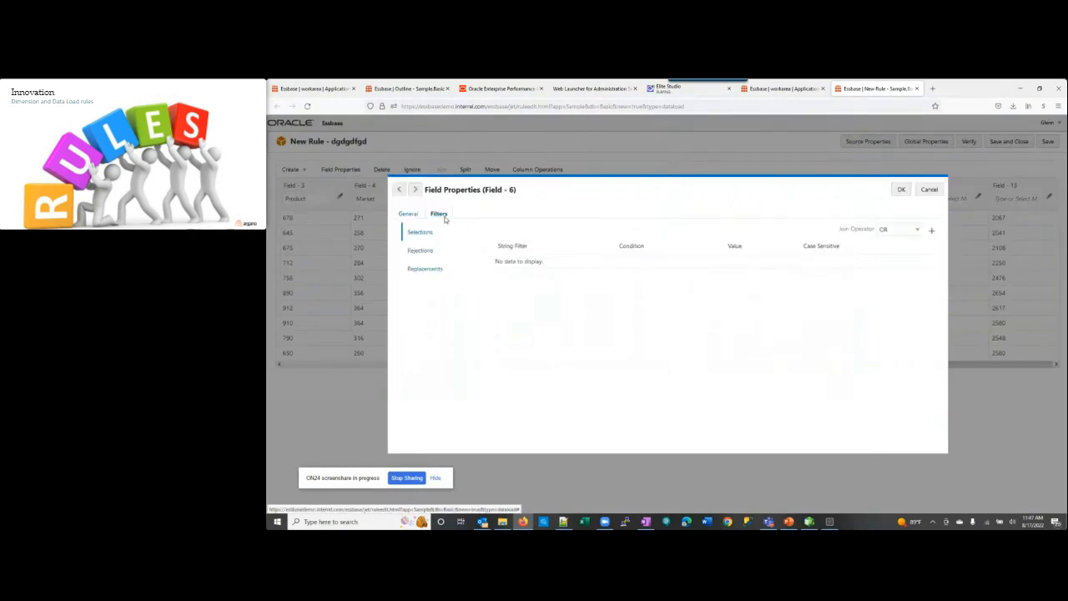
{"action": "left_click", "coordinate": [427, 268]}
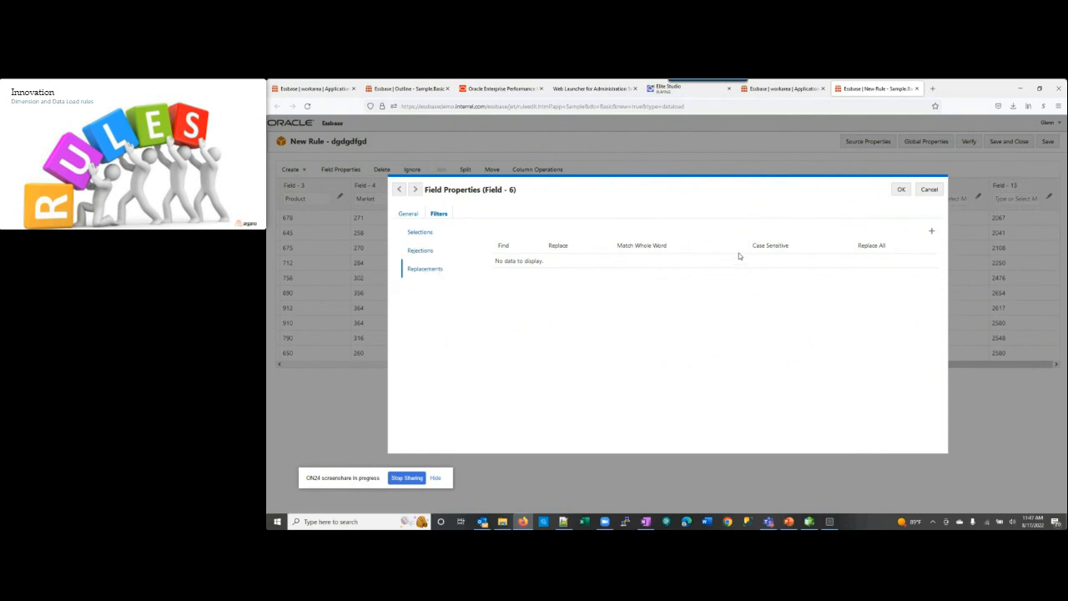
{"action": "left_click", "coordinate": [932, 190]}
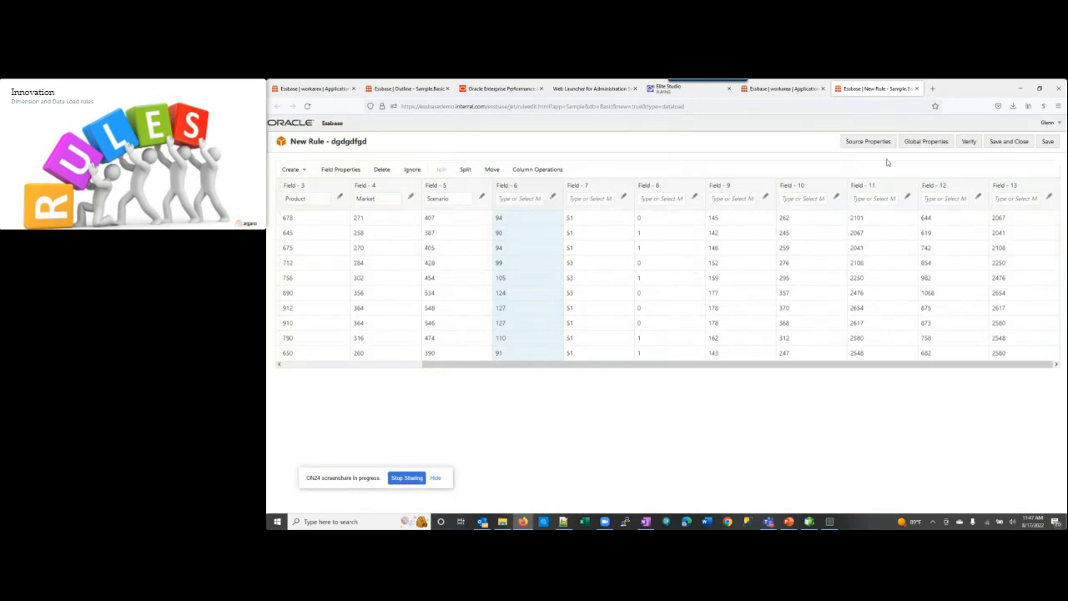
{"action": "left_click", "coordinate": [409, 479]}
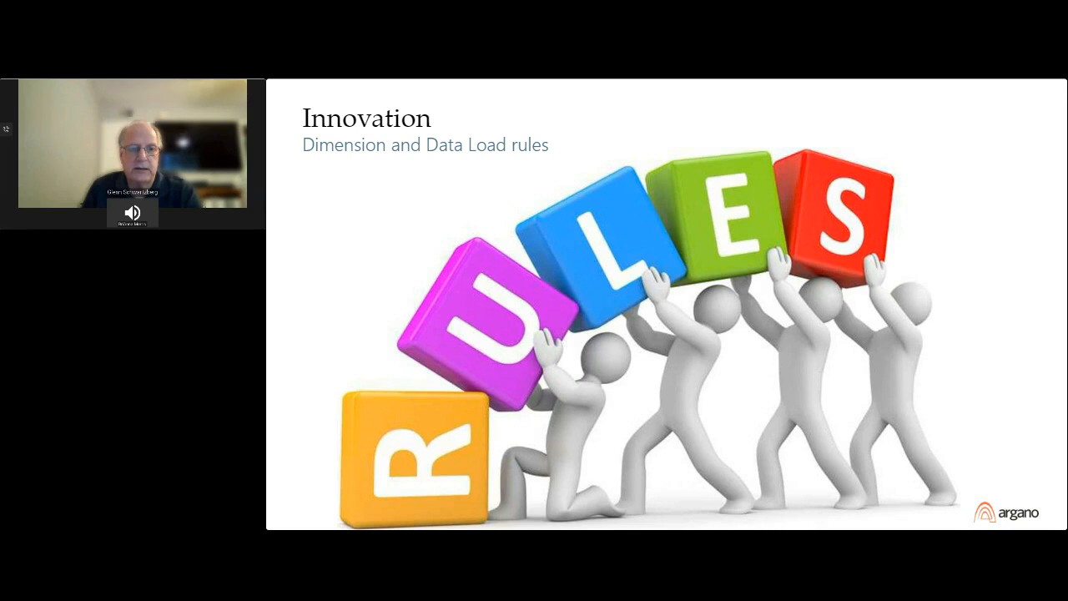